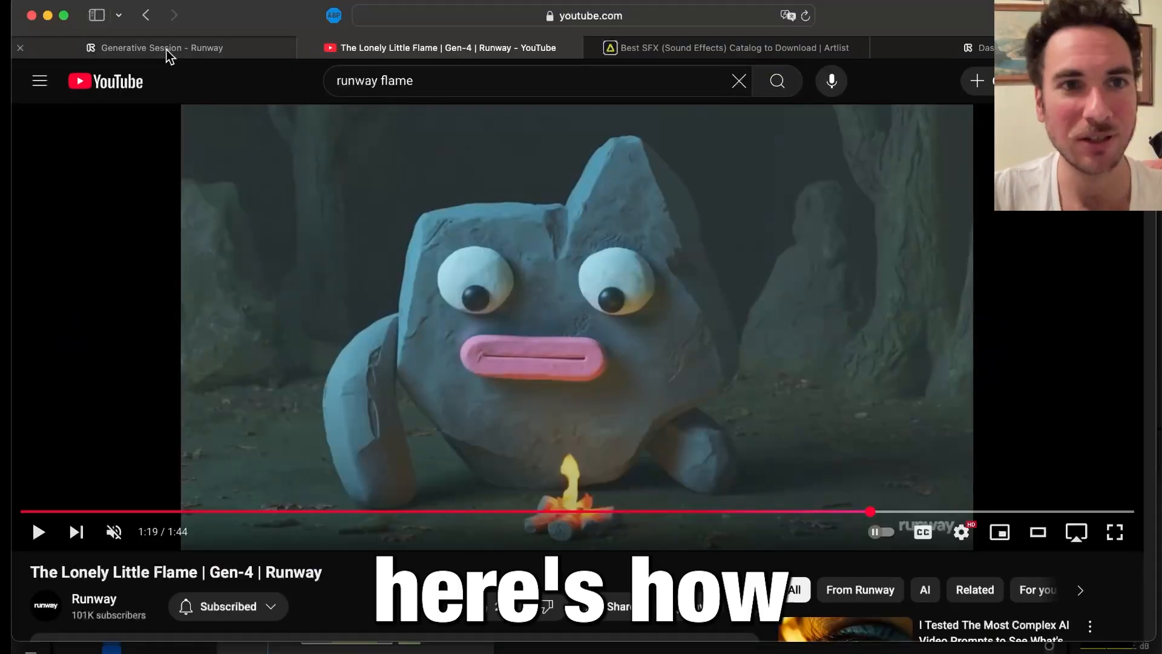
Switch to the Runway generative session and review the Frames images for the throwing, flying-through-clouds and head-hit red ball prompts
click(168, 51)
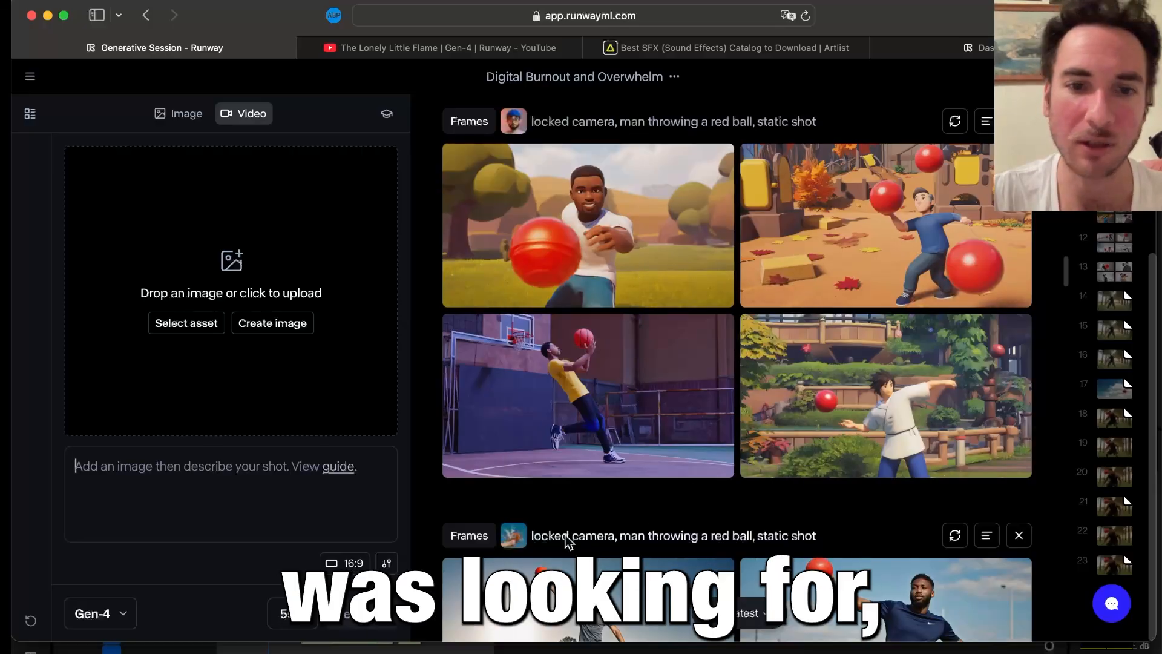
scroll(568, 532, down, 3)
mouse_move(512, 336)
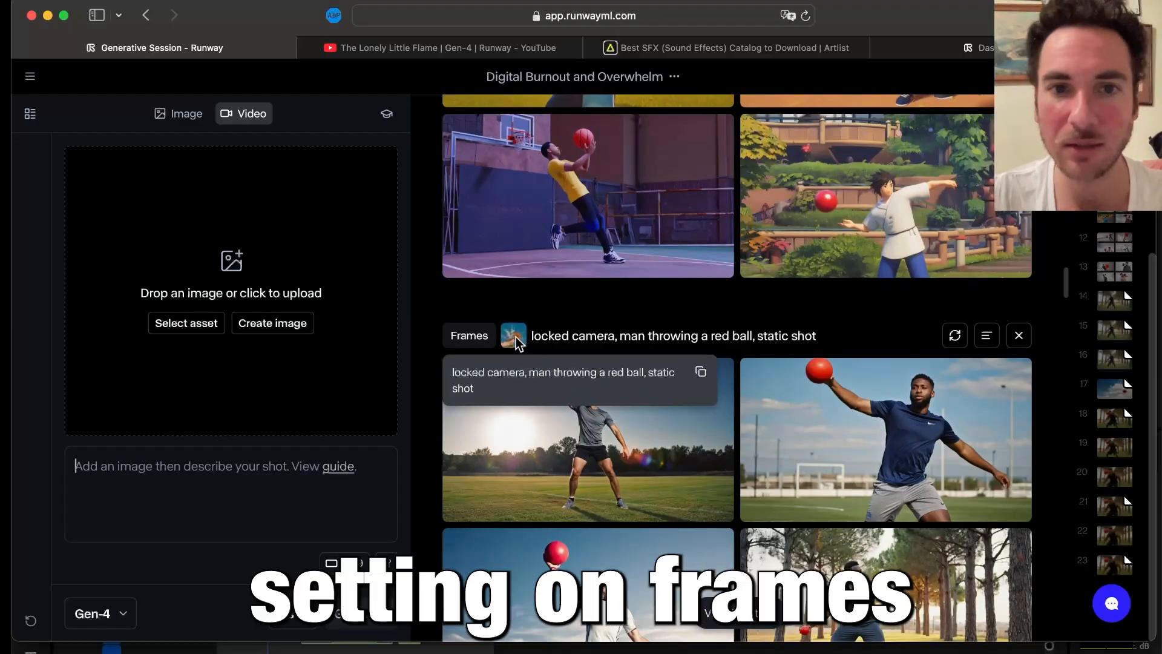
scroll(519, 343, down, 2)
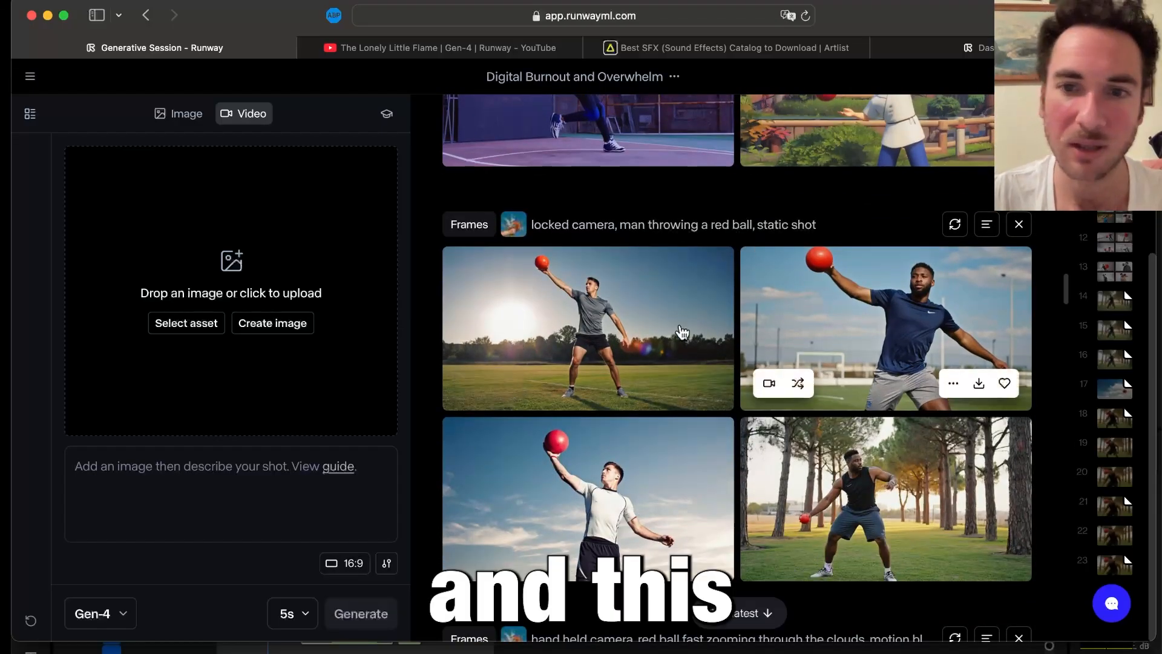
scroll(757, 320, down, 2)
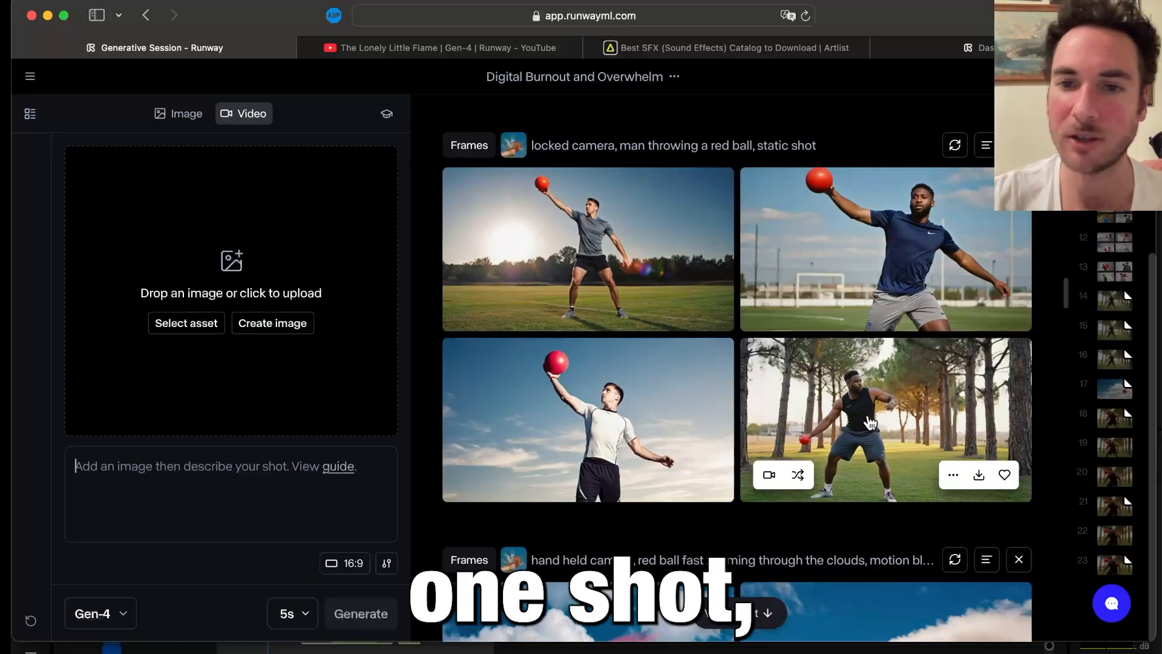
scroll(870, 422, down, 3)
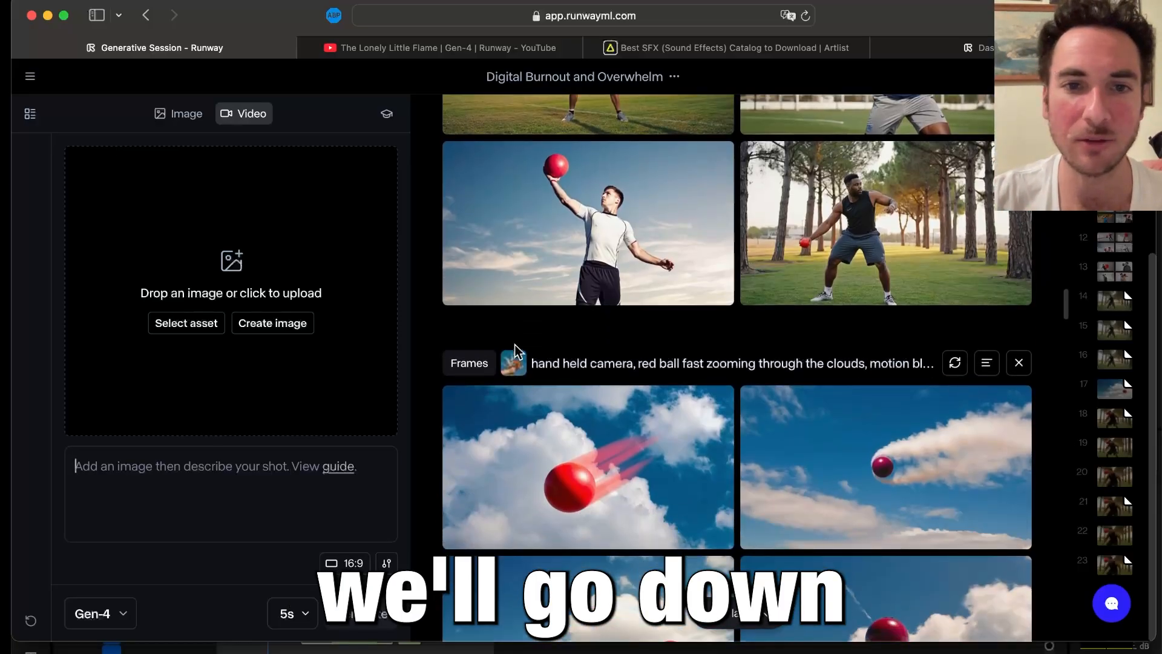
scroll(543, 357, down, 2)
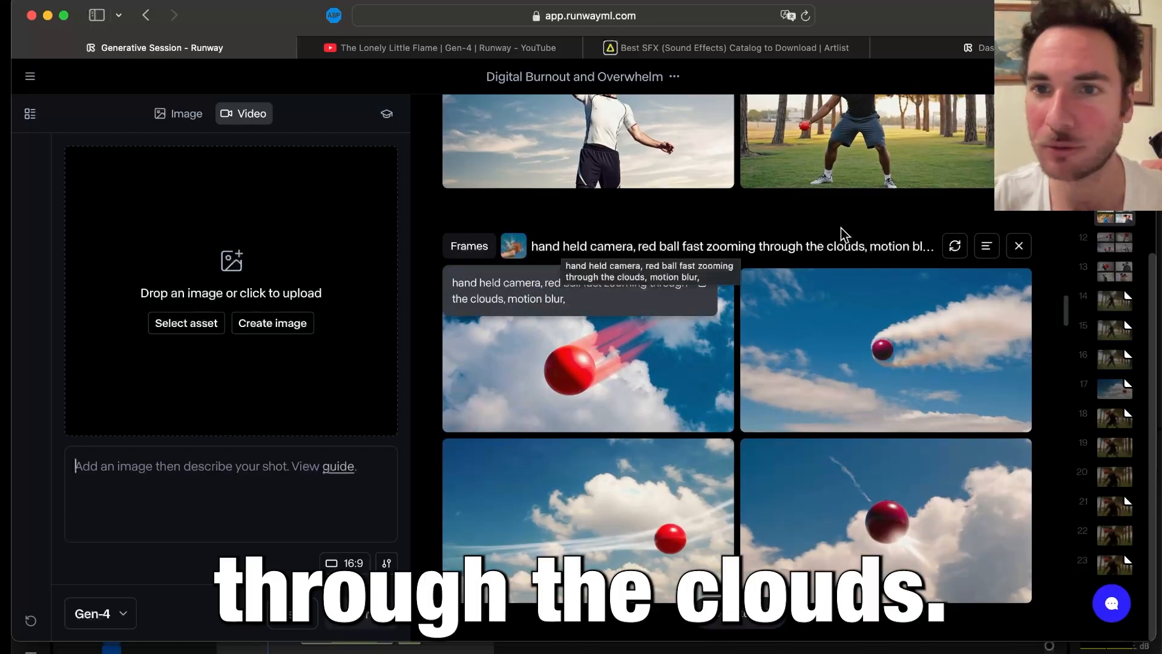
scroll(665, 241, down, 2)
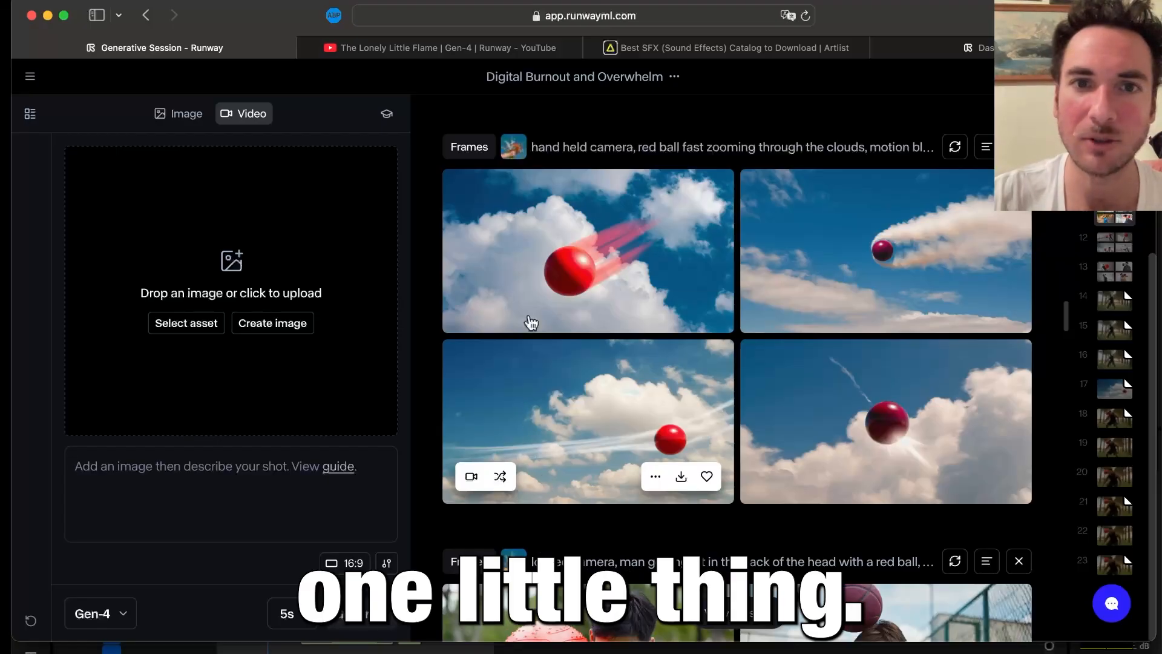
scroll(533, 302, up, 5)
scroll(536, 303, down, 6)
scroll(537, 301, down, 5)
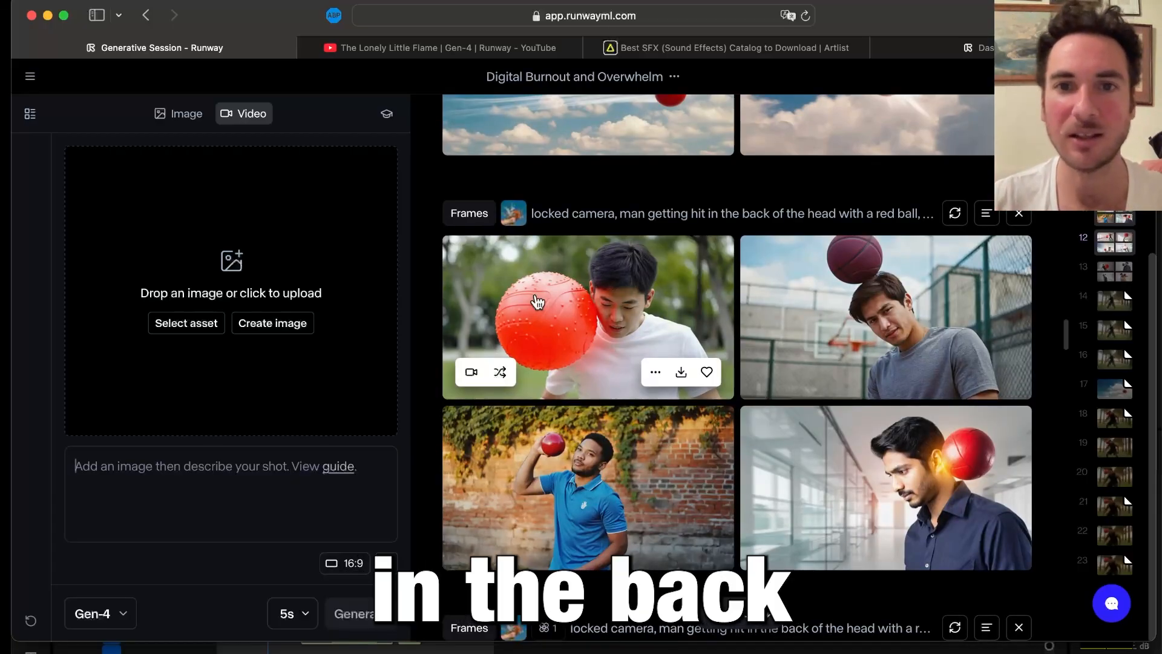
scroll(700, 193, down, 2)
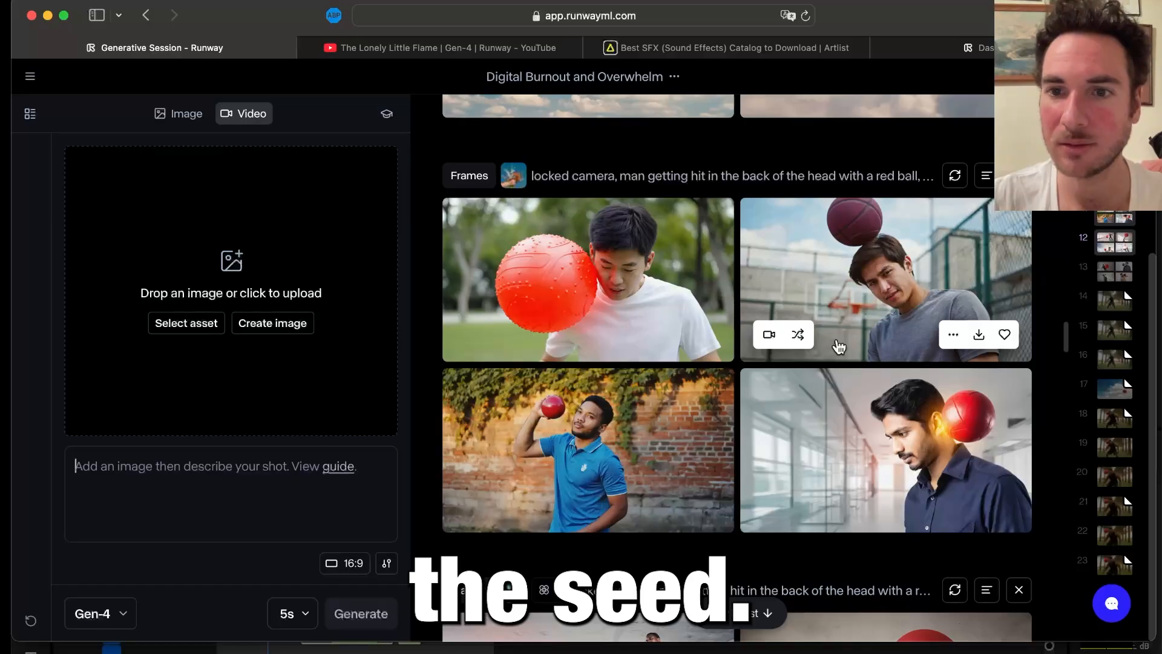
Open the video generation settings, turn on Fixed seed, and turn it back off
scroll(651, 440, up, 10)
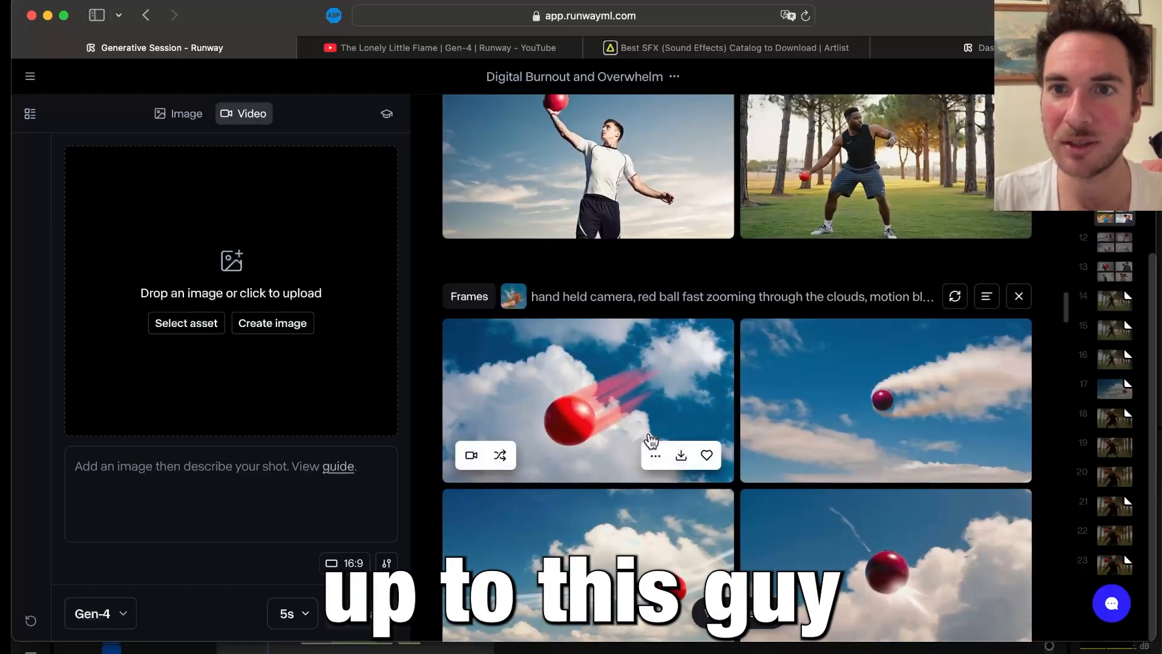
scroll(650, 440, up, 2)
click(881, 309)
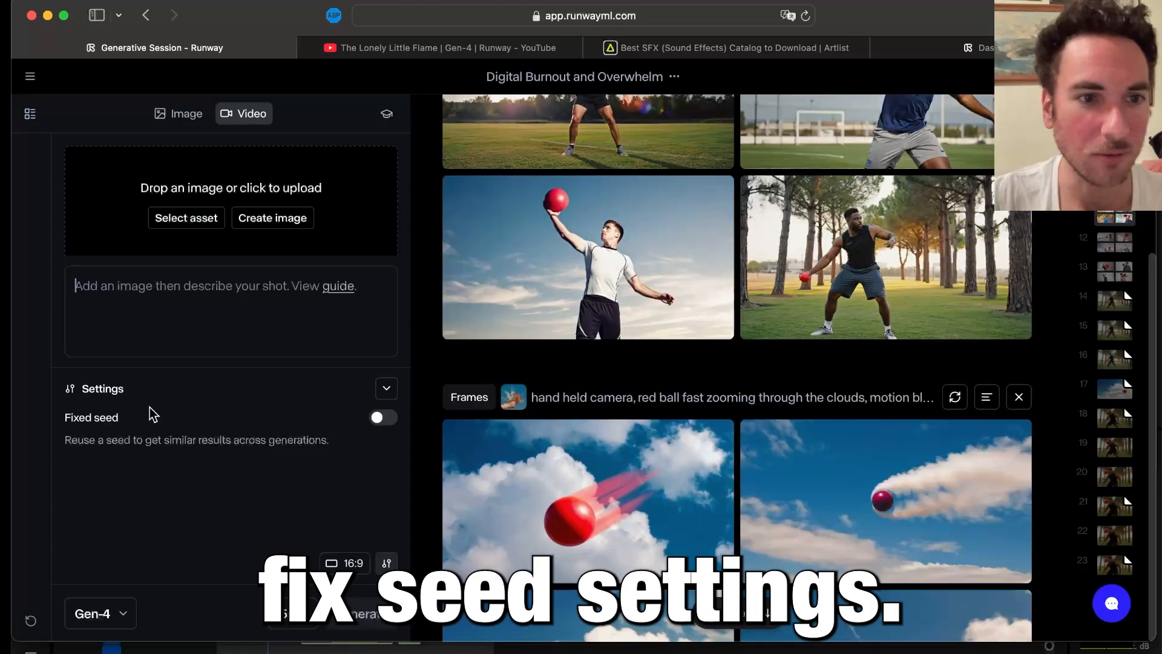
click(384, 421)
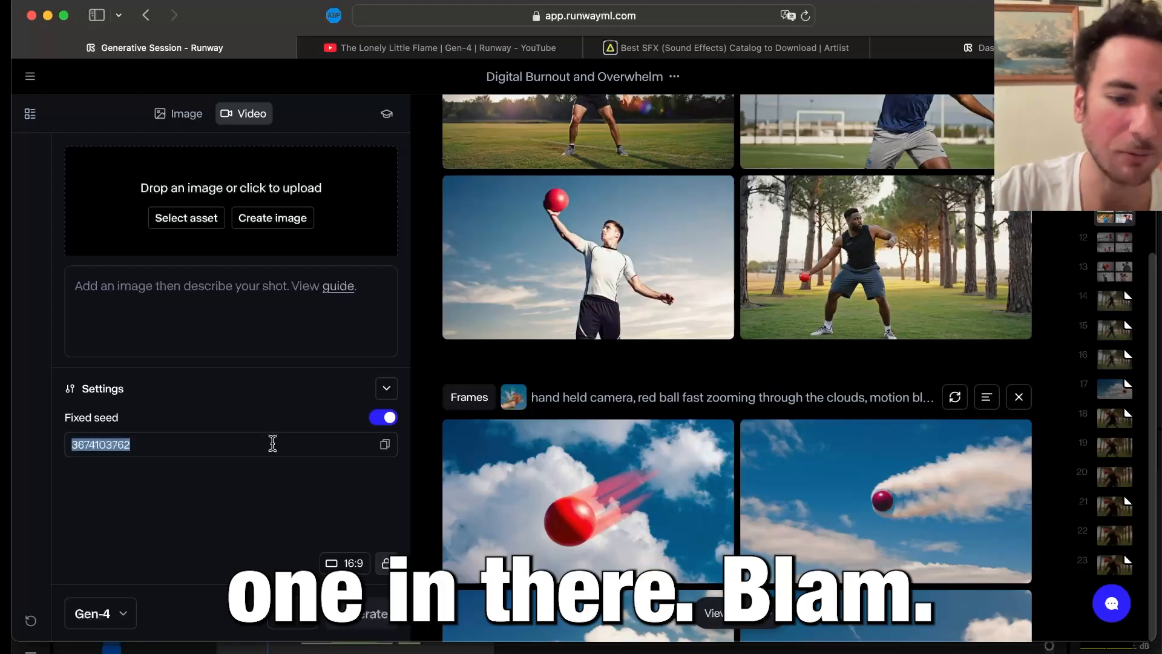
click(383, 423)
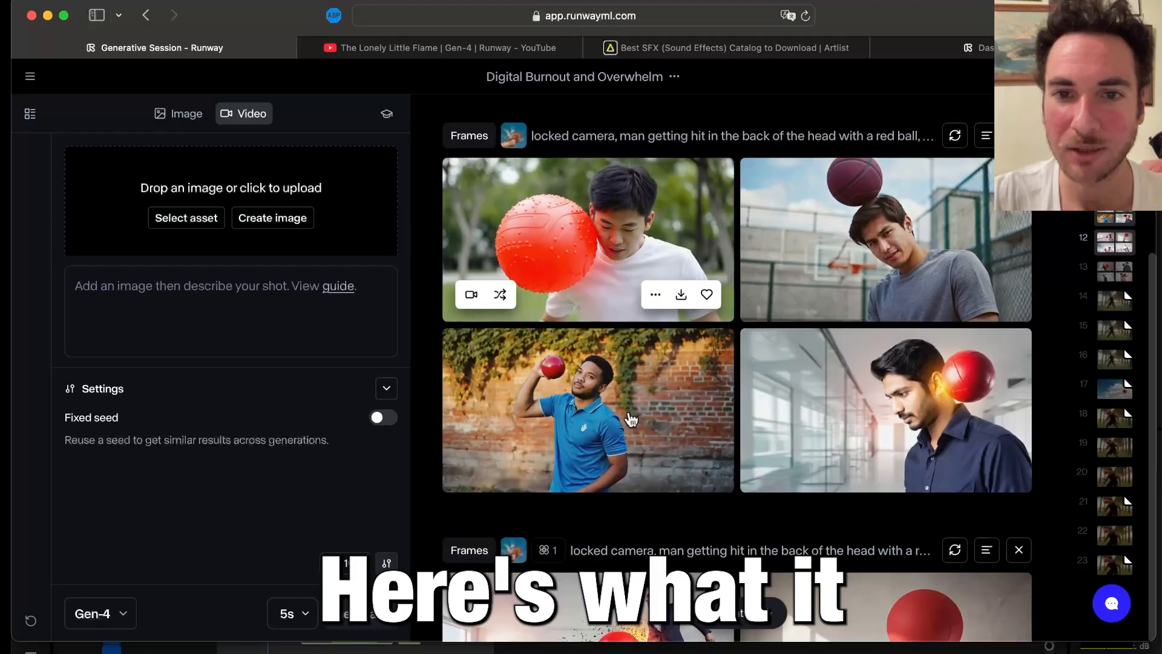
Compare the character's appearance across the remaining Frames batches of a man getting hit in the back of the head
scroll(631, 420, down, 5)
scroll(631, 420, down, 1)
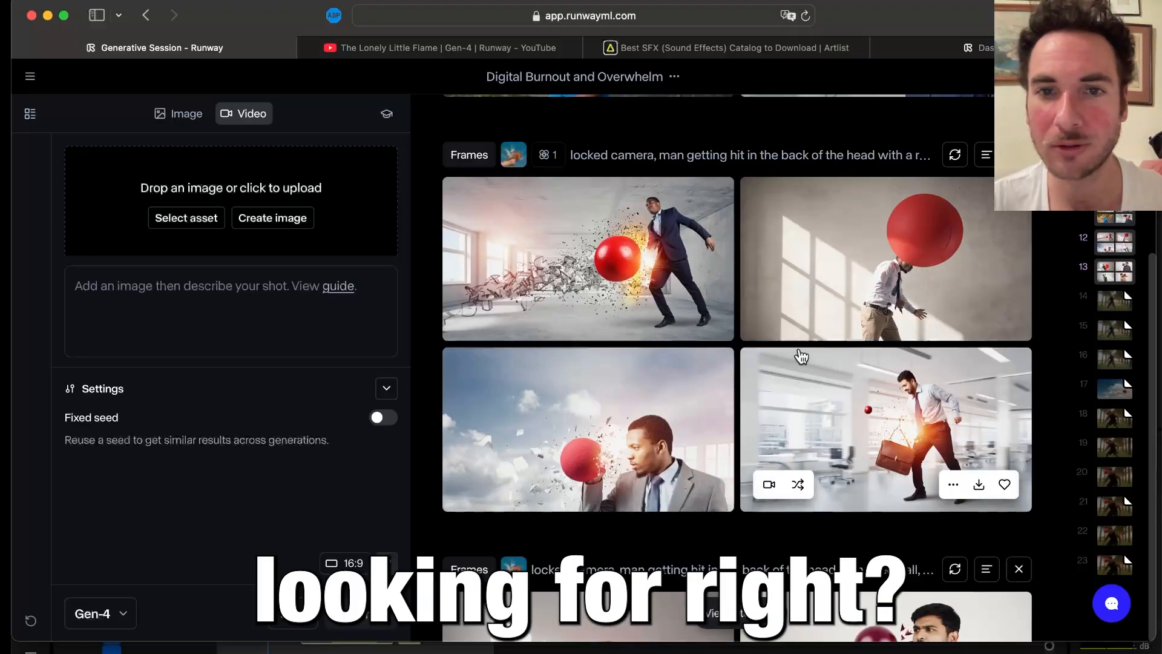
scroll(684, 257, down, 6)
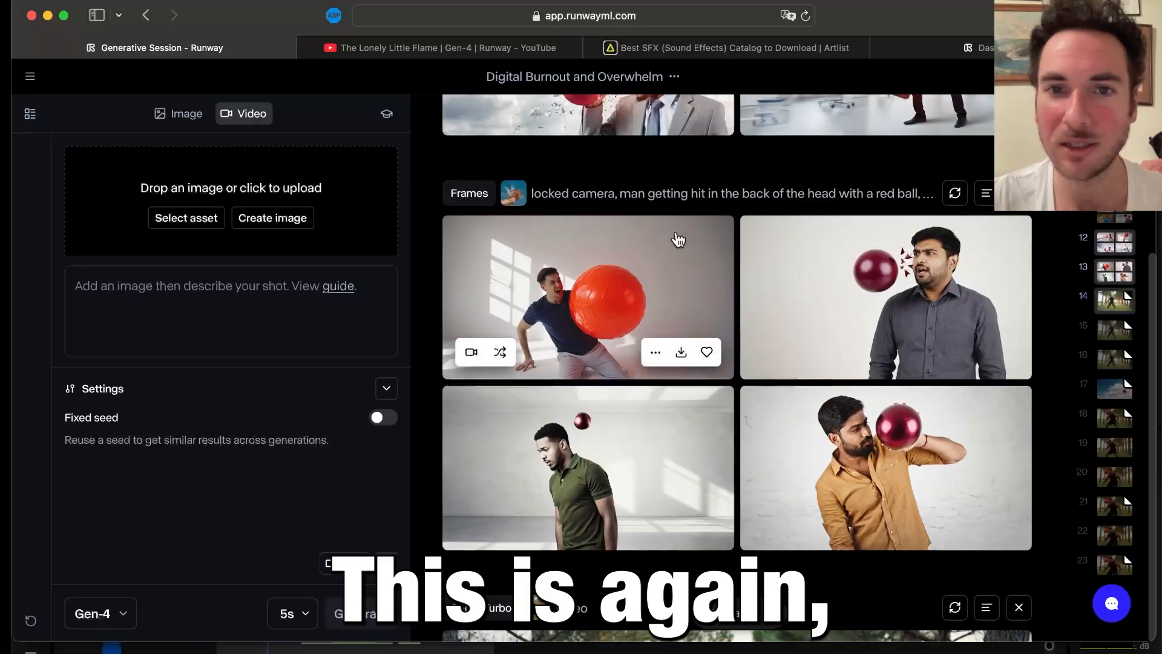
scroll(678, 241, down, 1)
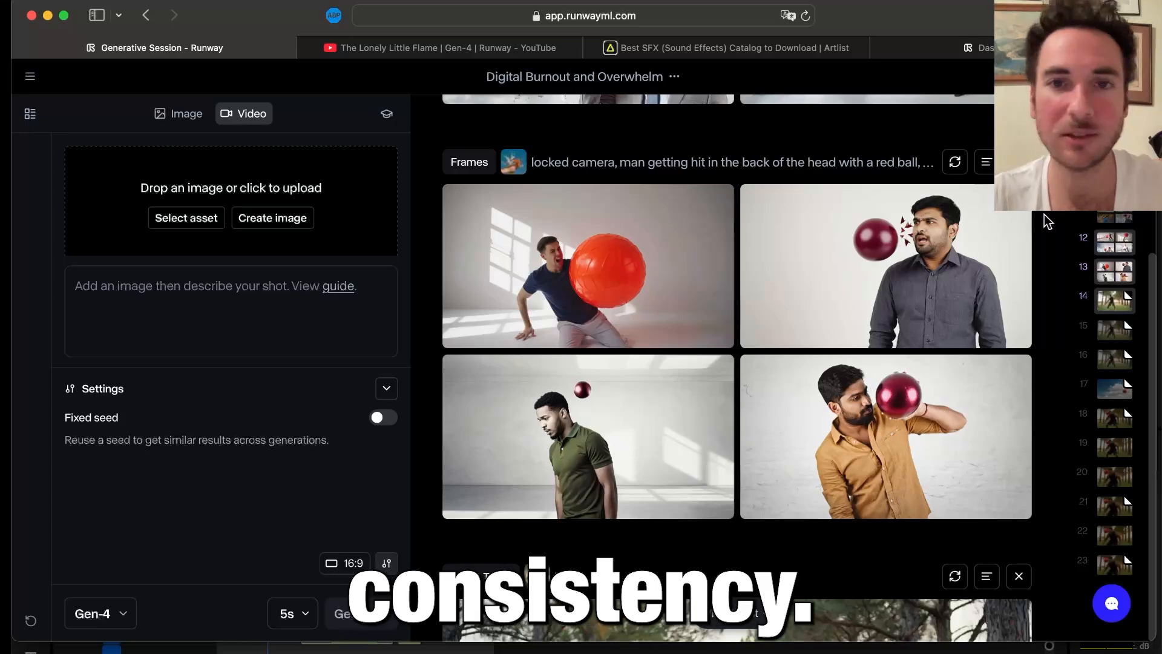
Switch to ChatGPT and highlight "but the red ball is hitting him in the back of the head" in the first prompt
key(super+Tab)
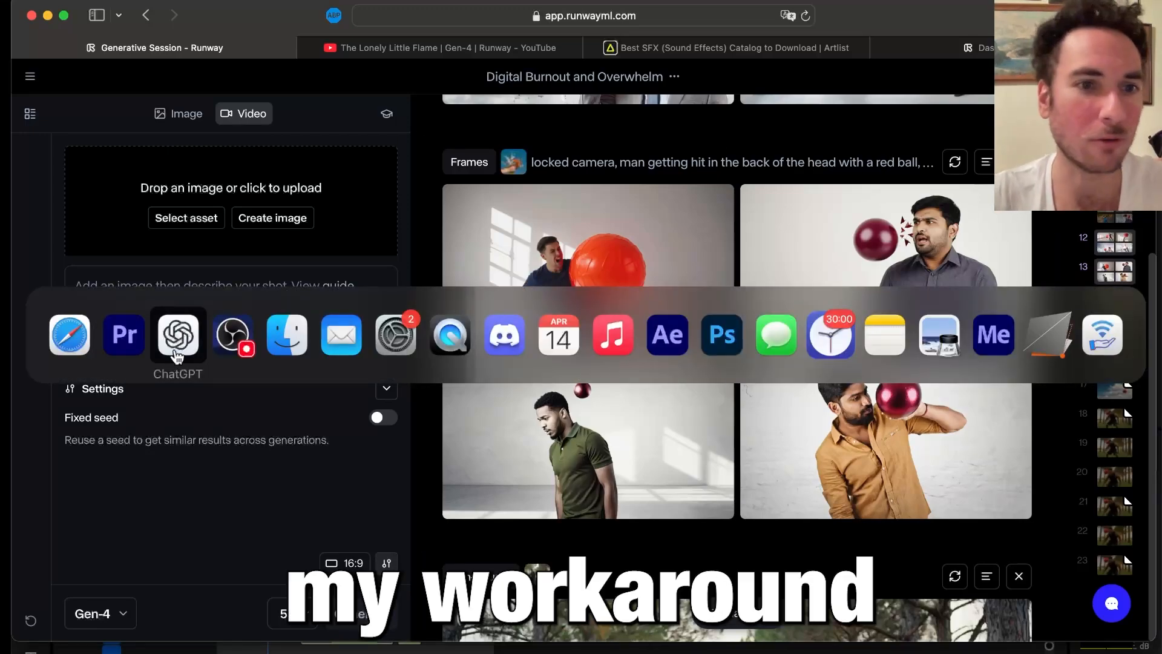
click(177, 354)
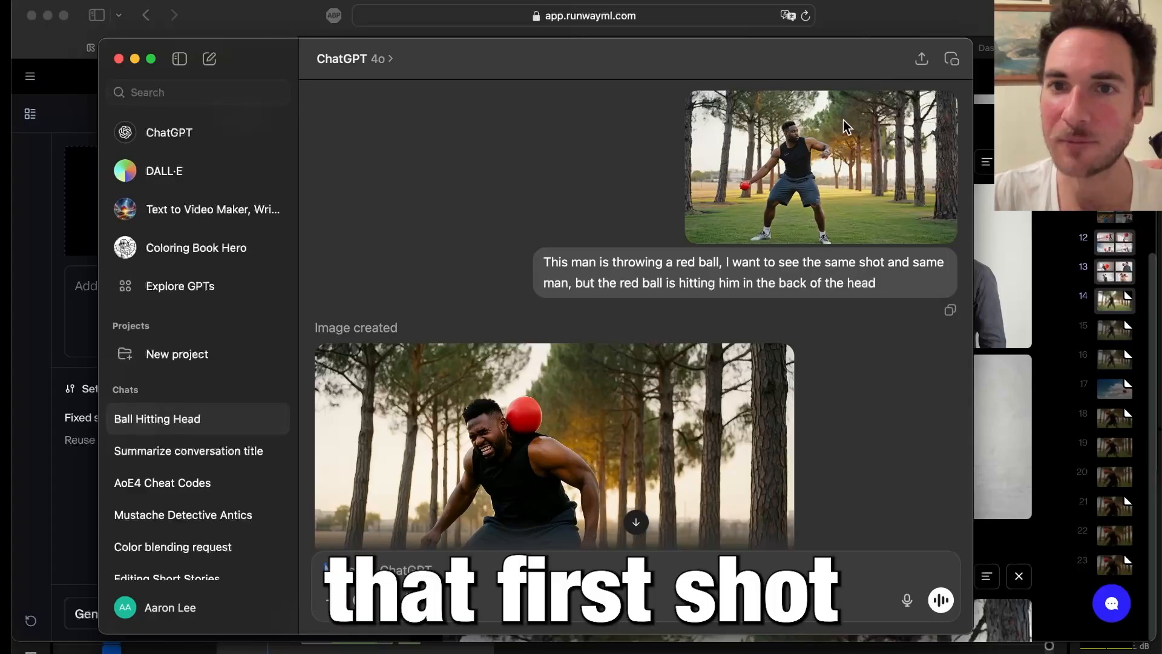
triple_click(635, 282)
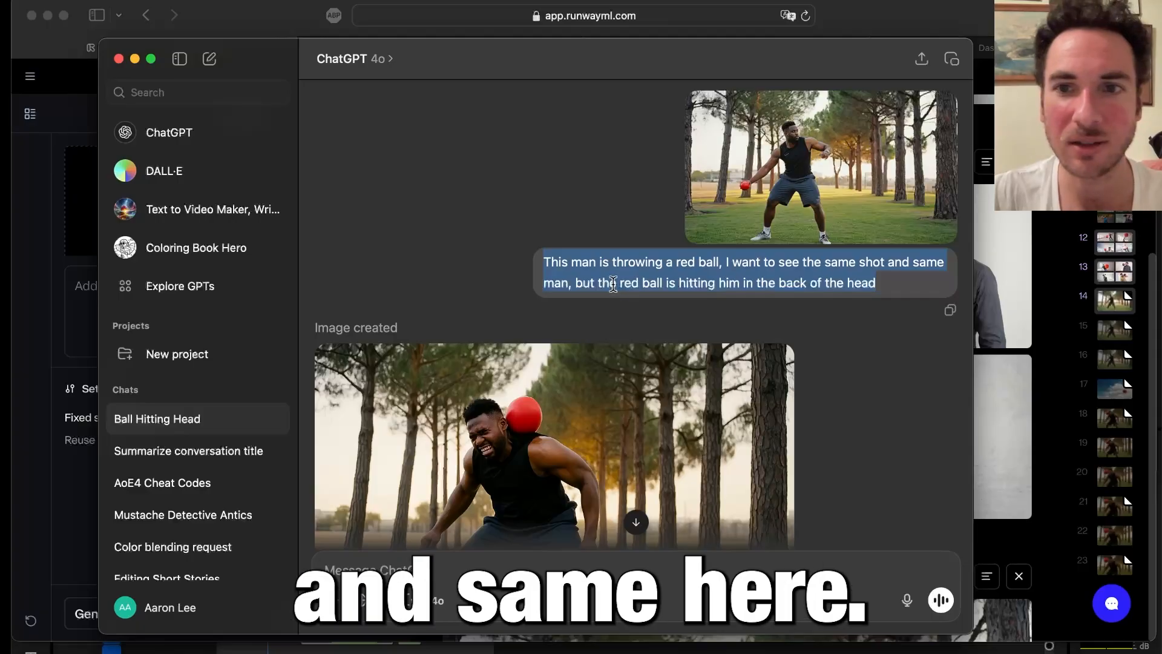
click(614, 285)
drag(578, 284, 869, 286)
scroll(870, 290, down, 3)
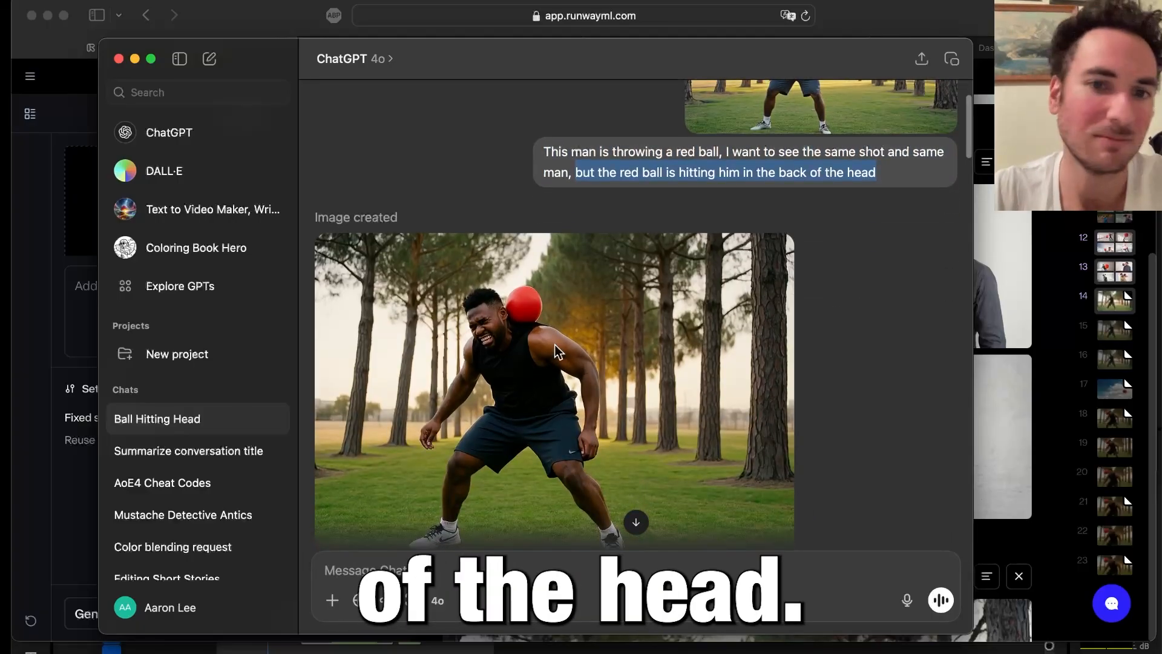
Compare the first created image in the chat with the uploaded reference shot of the man throwing the ball
scroll(557, 351, down, 2)
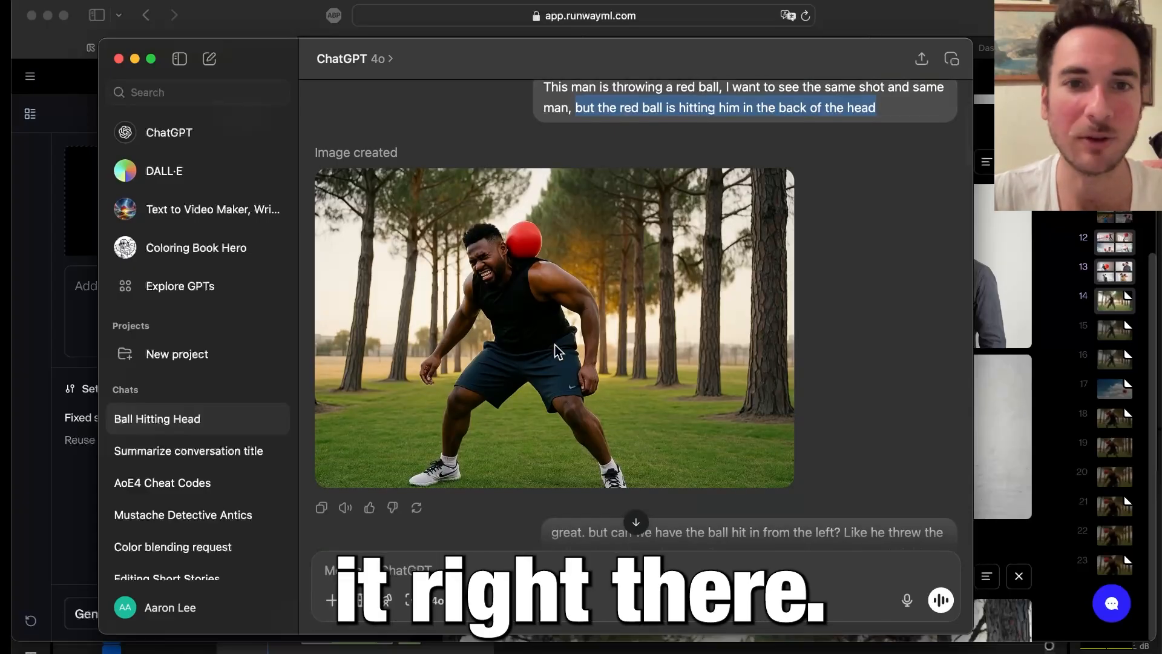
scroll(557, 351, up, 5)
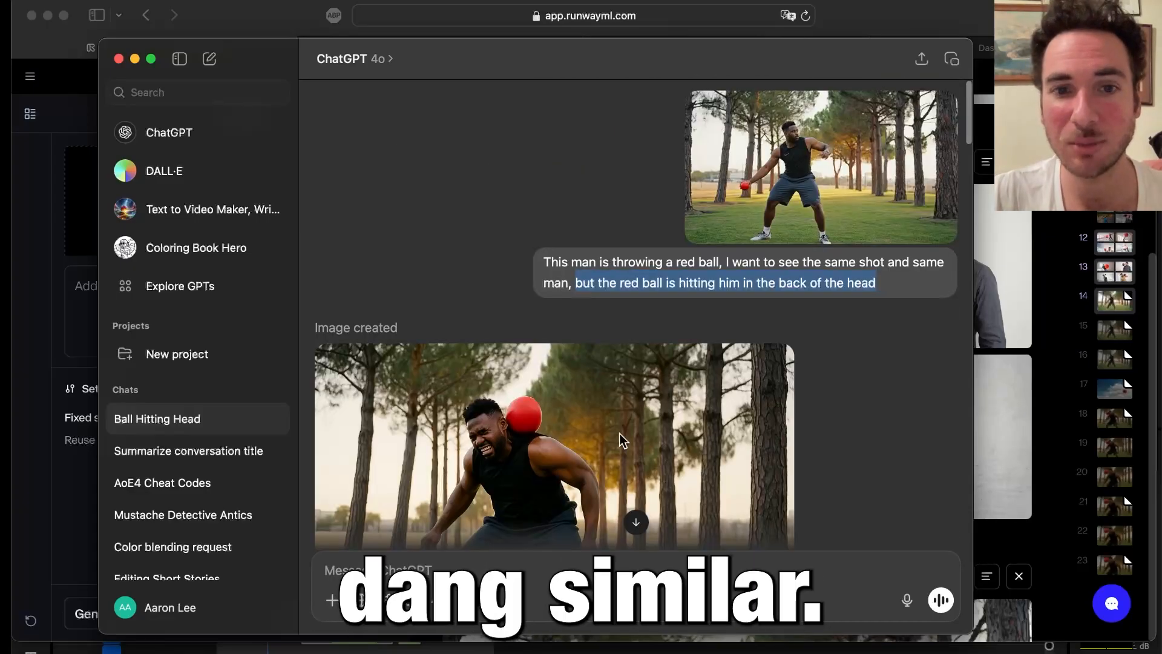
scroll(618, 446, down, 4)
scroll(612, 408, up, 4)
scroll(612, 407, down, 6)
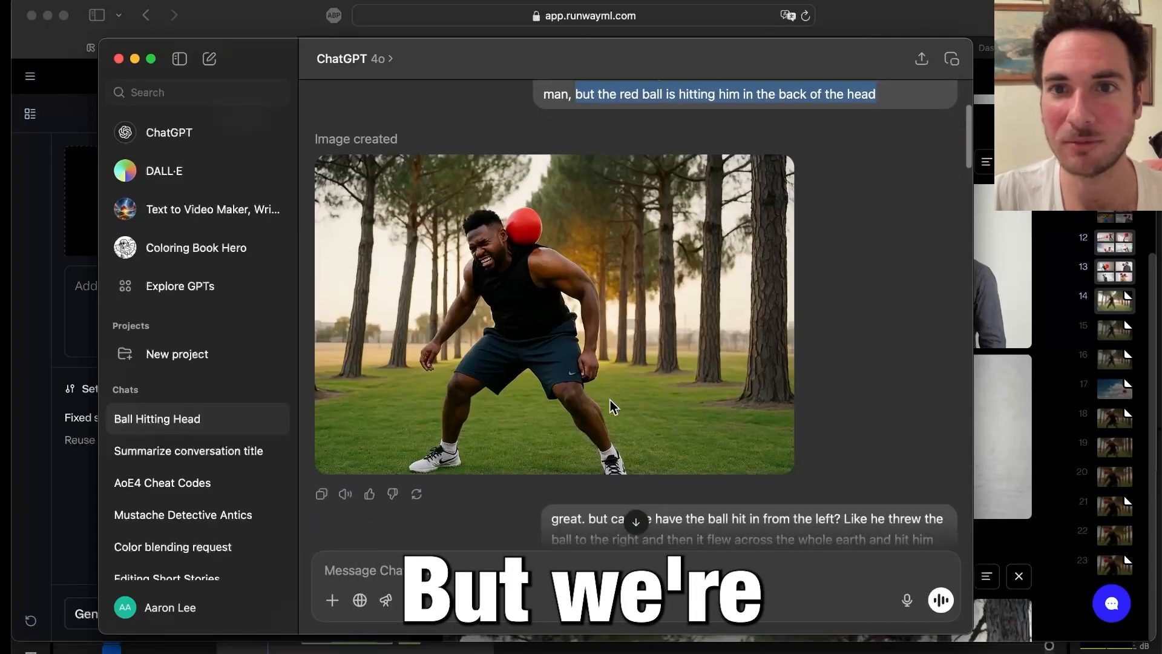
Examine the ball's direction in the first created image and read the follow-up prompt asking for a hit from the left
scroll(581, 315, down, 5)
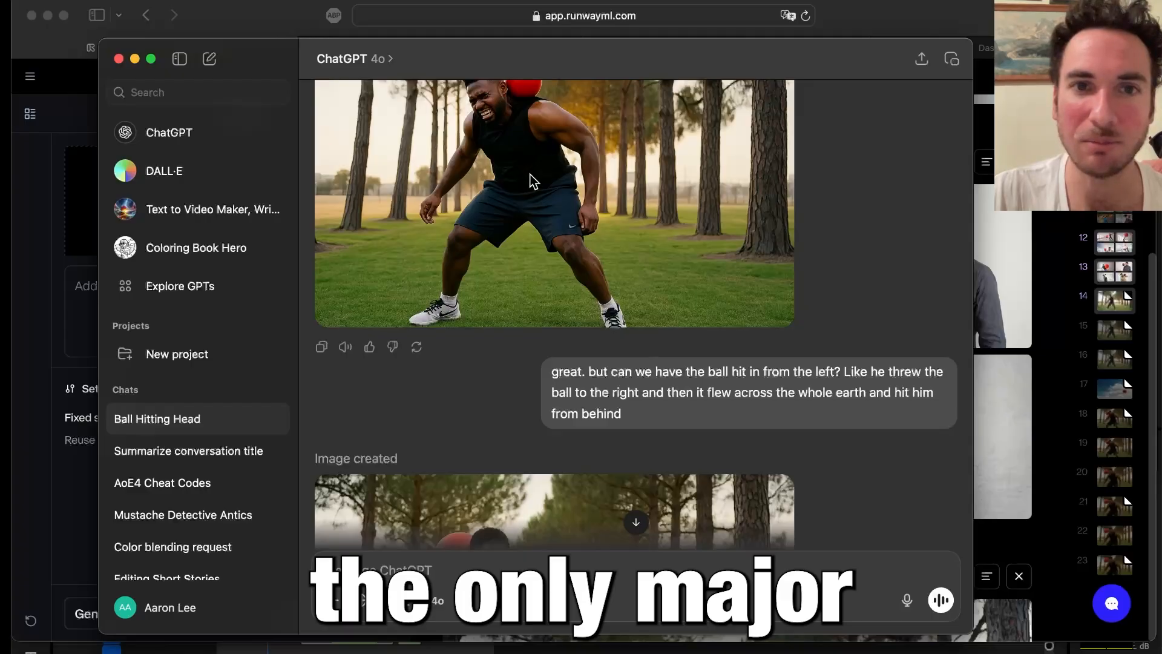
scroll(533, 176, up, 2)
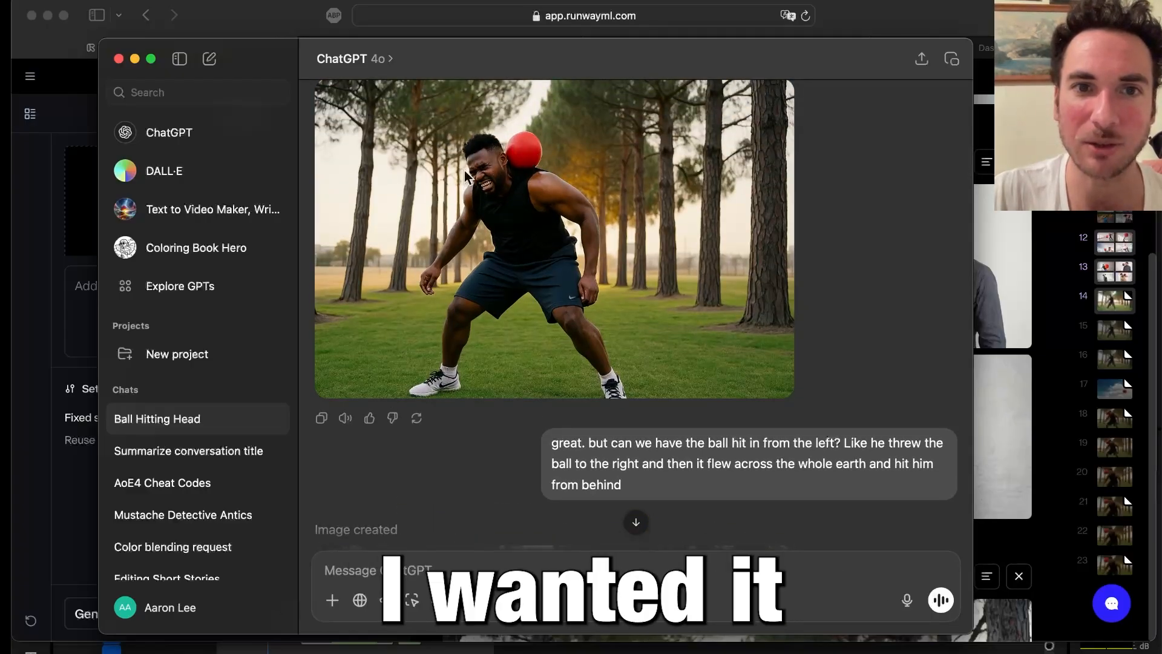
scroll(460, 173, down, 4)
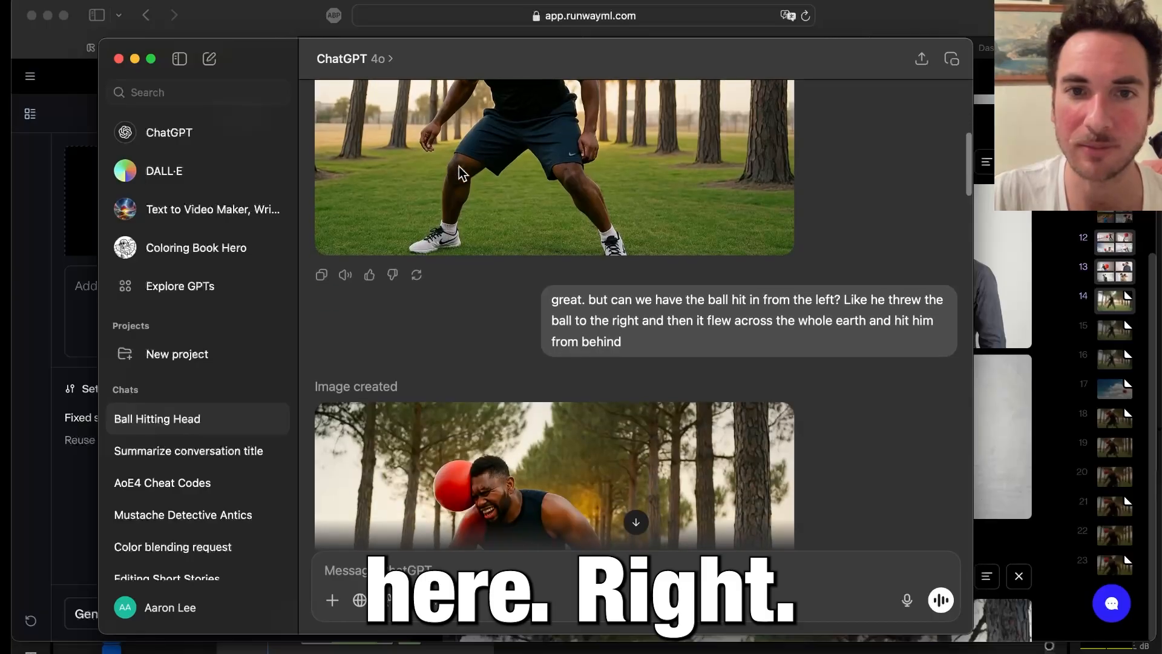
scroll(460, 173, up, 3)
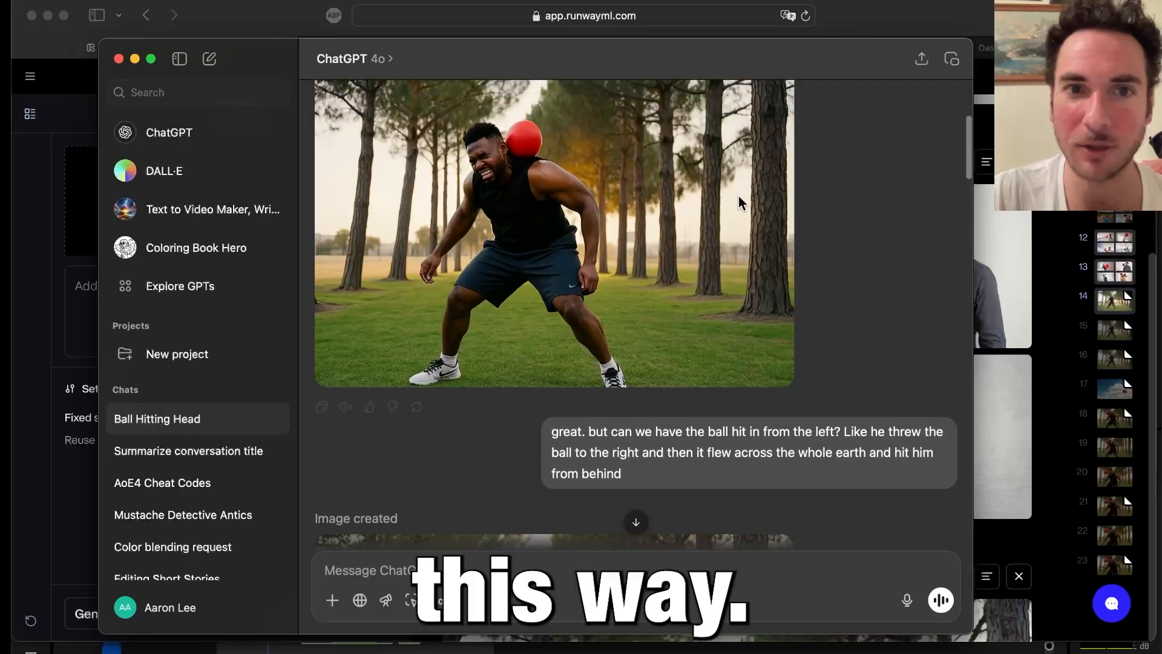
scroll(530, 198, down, 5)
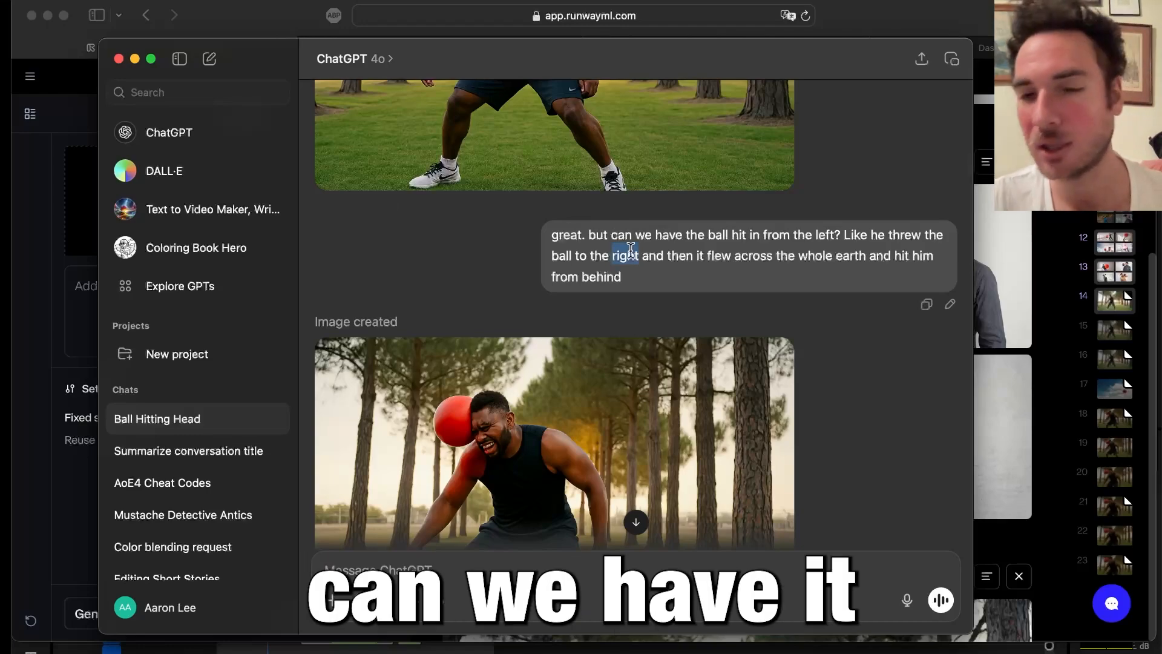
click(631, 250)
triple_click(631, 250)
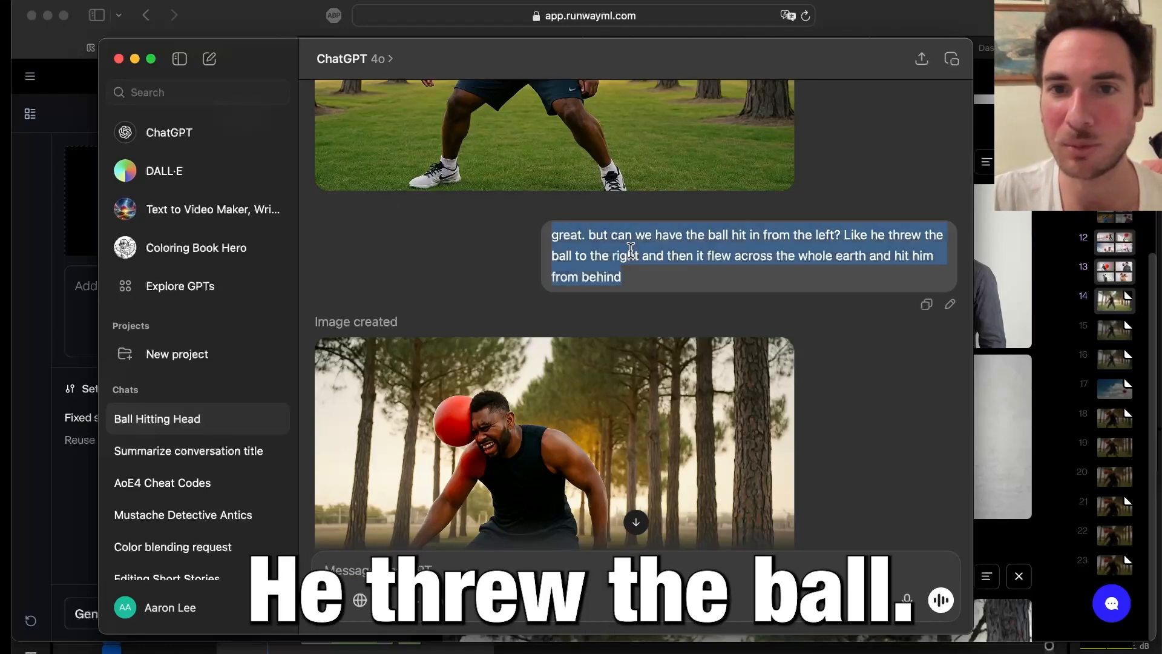
click(717, 257)
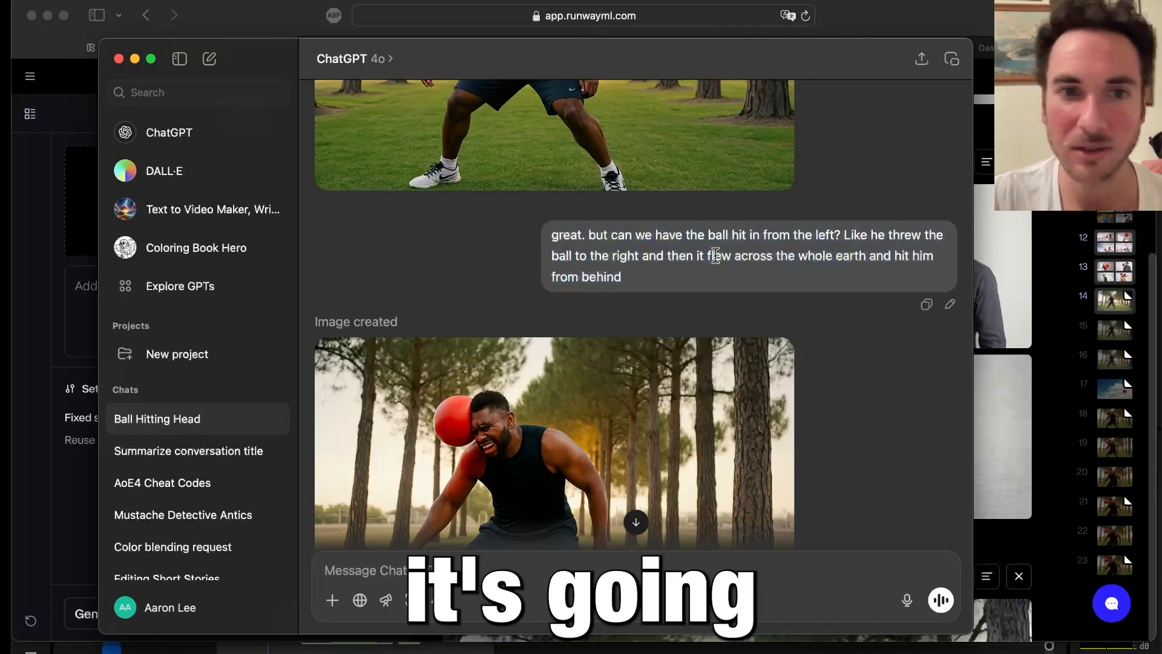
Examine the second created image and compare it with the original reference shot at the start of the chat
scroll(666, 284, down, 3)
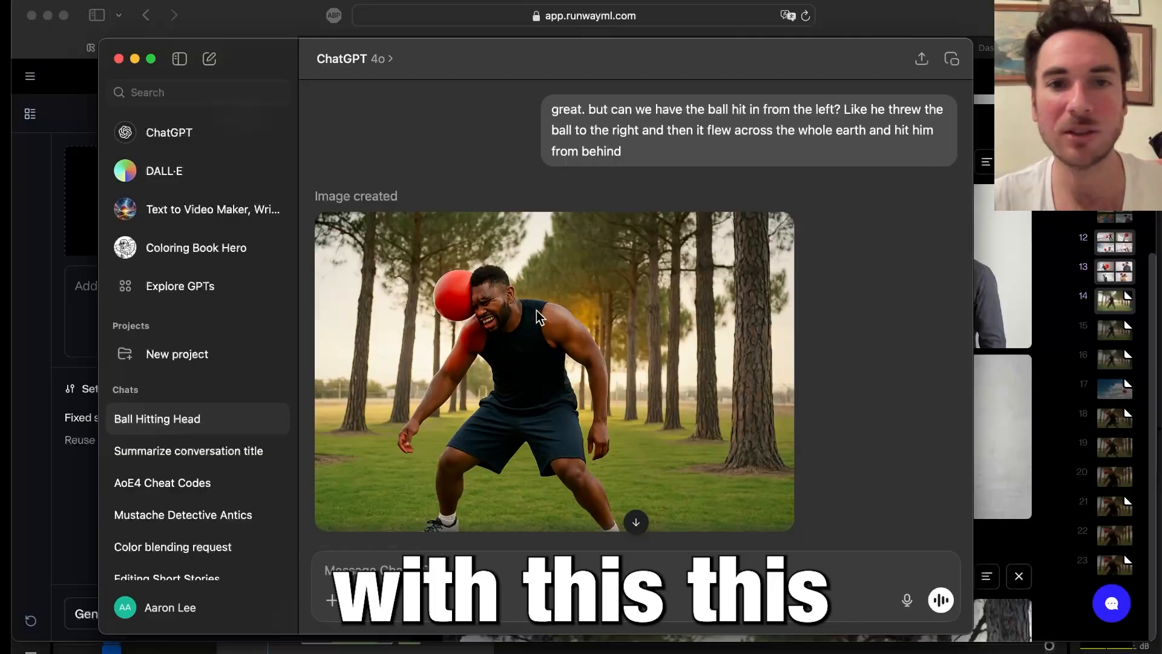
scroll(540, 317, down, 2)
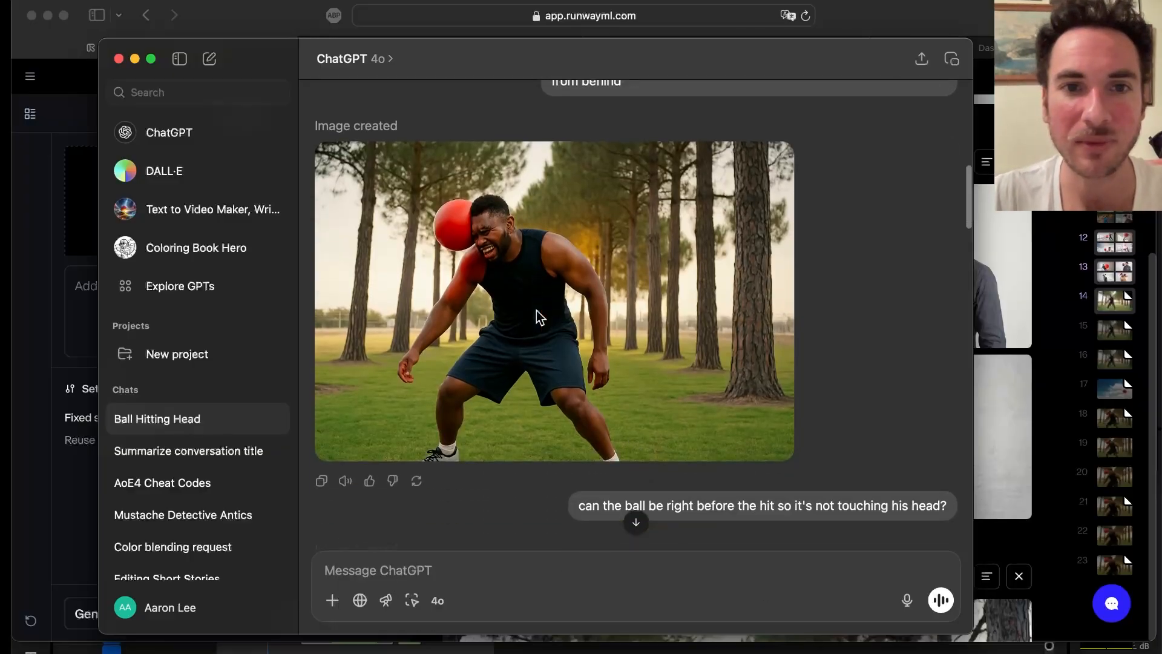
scroll(463, 241, down, 6)
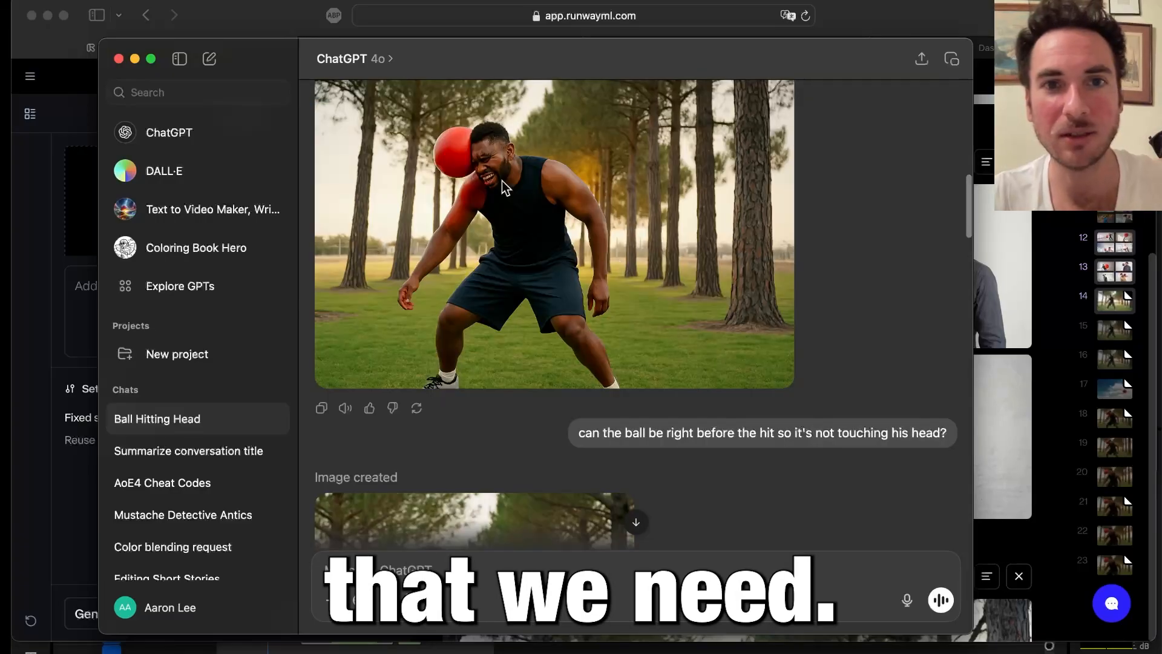
scroll(506, 187, up, 10)
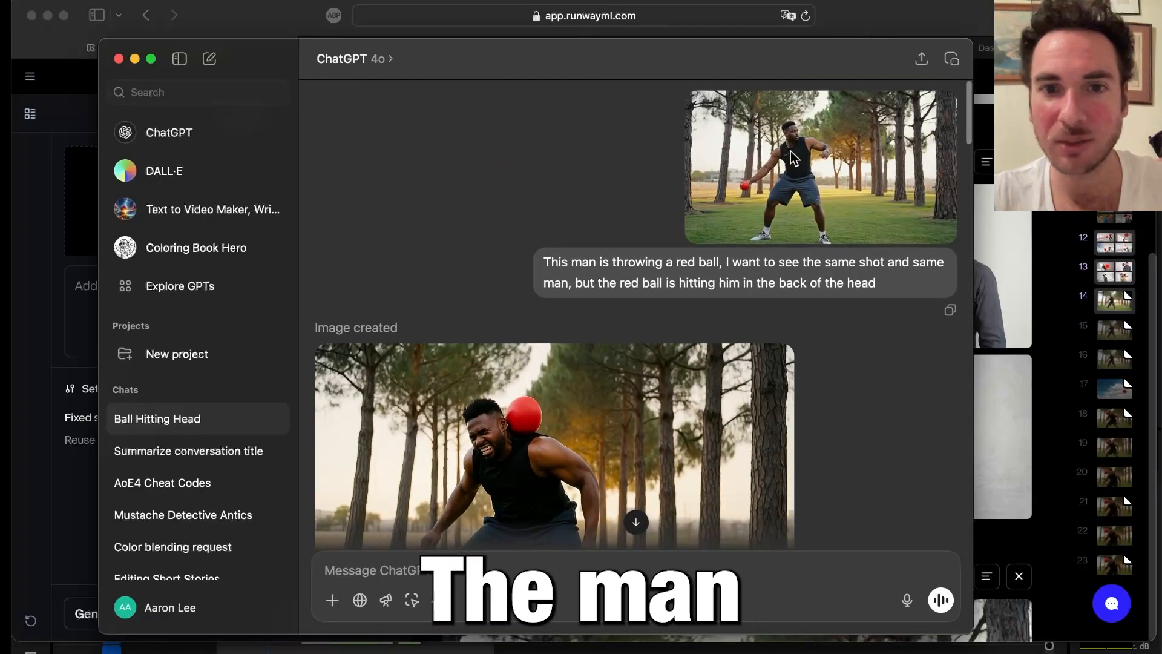
scroll(792, 158, down, 4)
scroll(791, 157, down, 5)
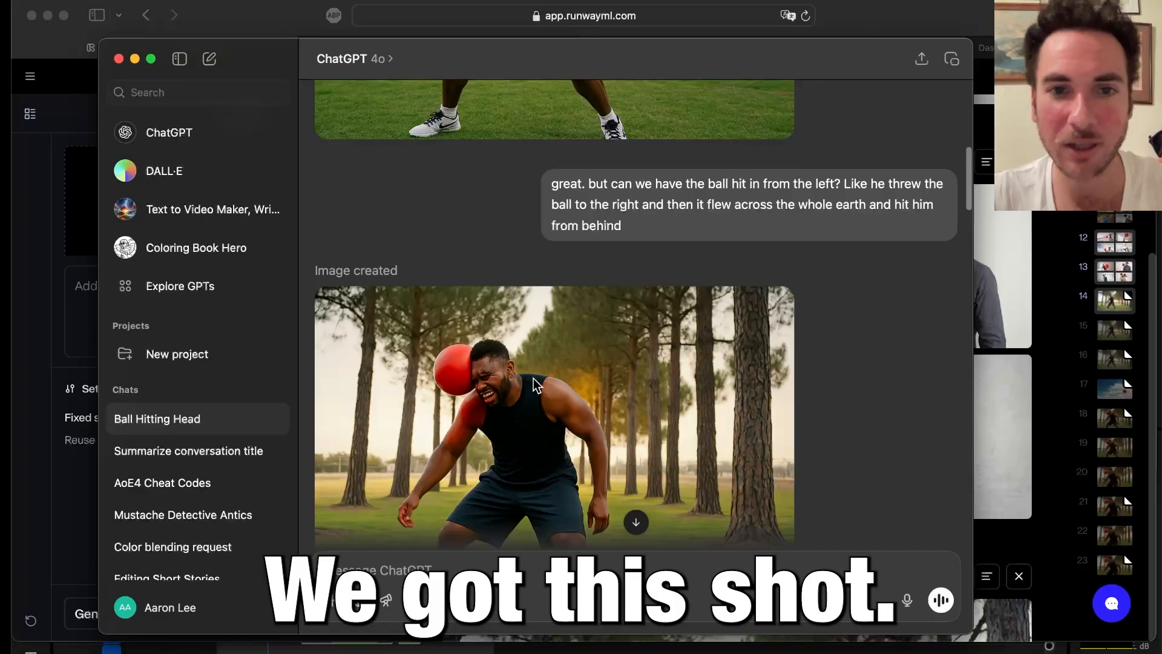
Switch to the Runway session in Safari, play the unprompted Gen-4 Turbo clip of the man throwing the ball, and rewind it to the start
key(super+Tab)
key(super+Tab)
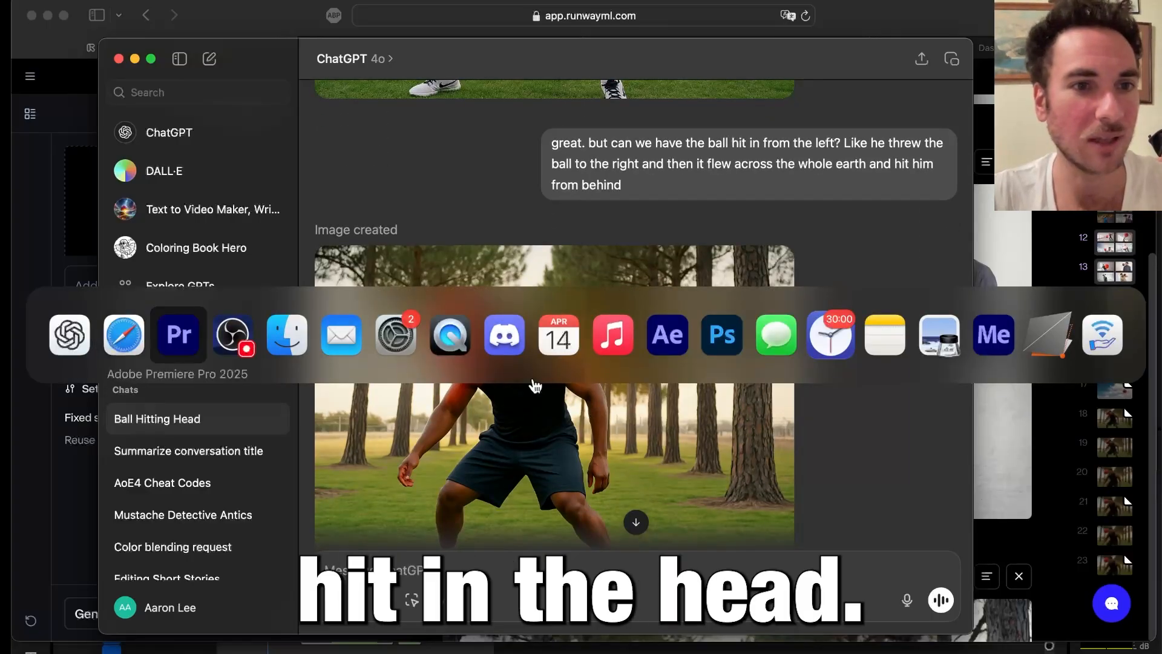
key(super+Tab)
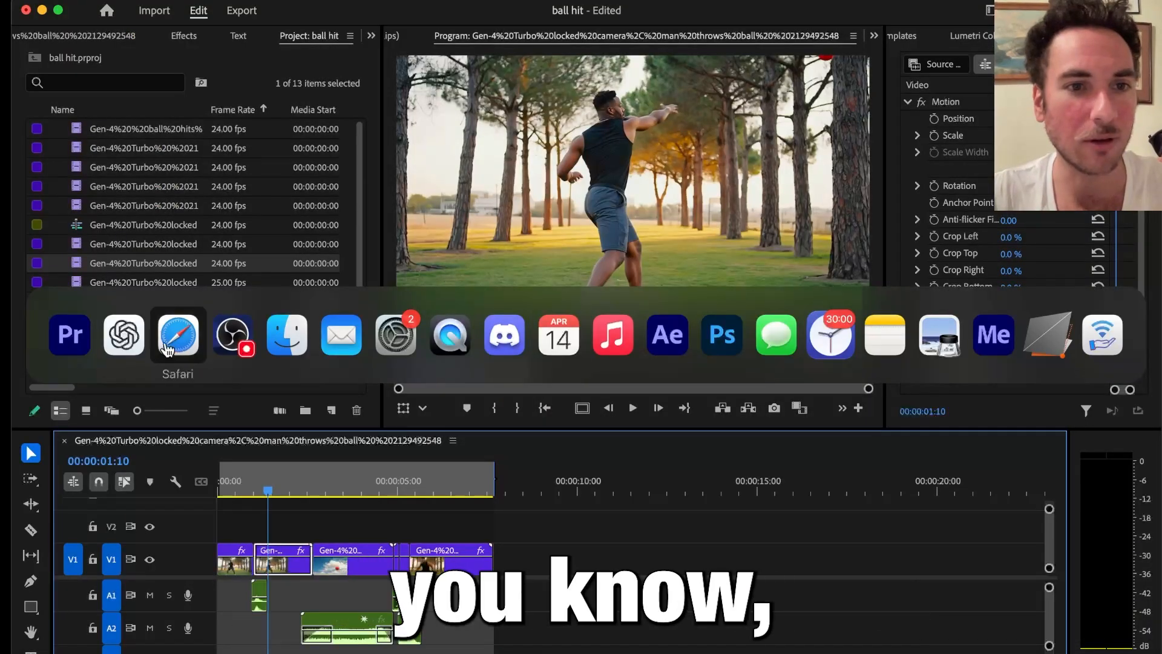
click(169, 349)
scroll(646, 350, up, 15)
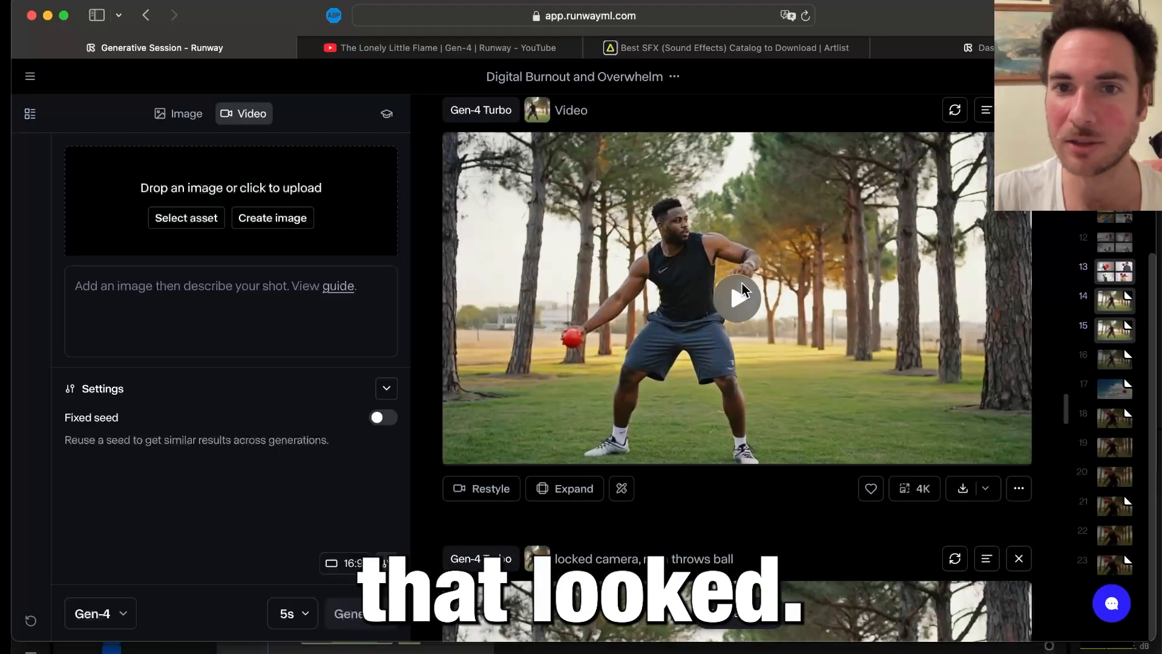
click(738, 295)
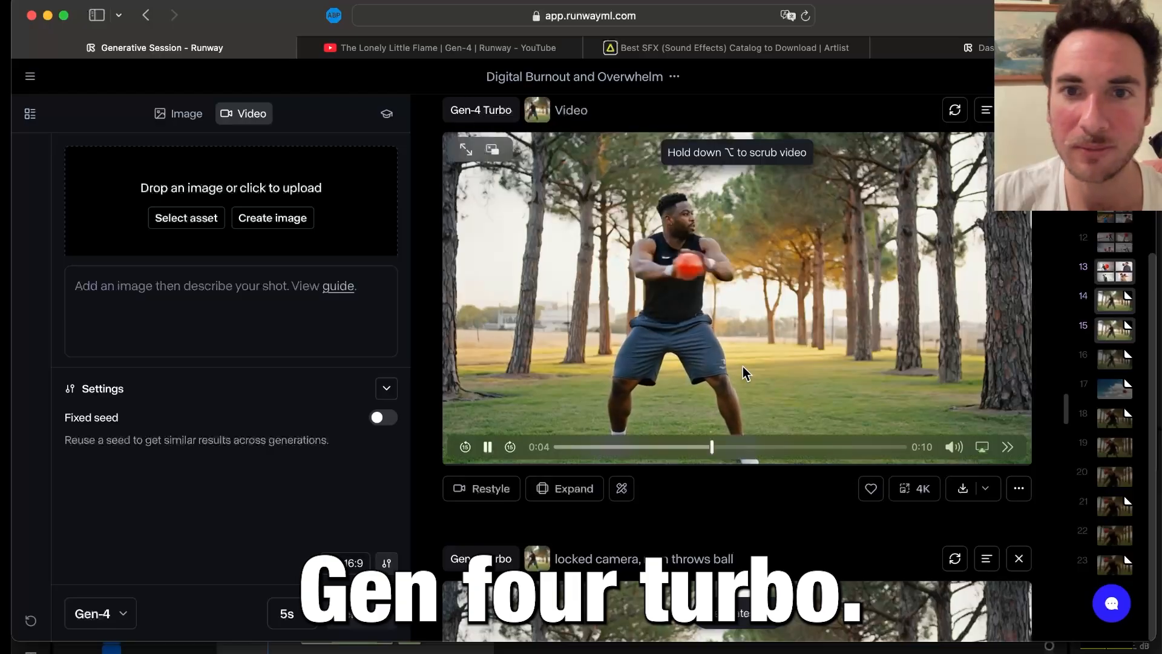
drag(680, 455, 554, 451)
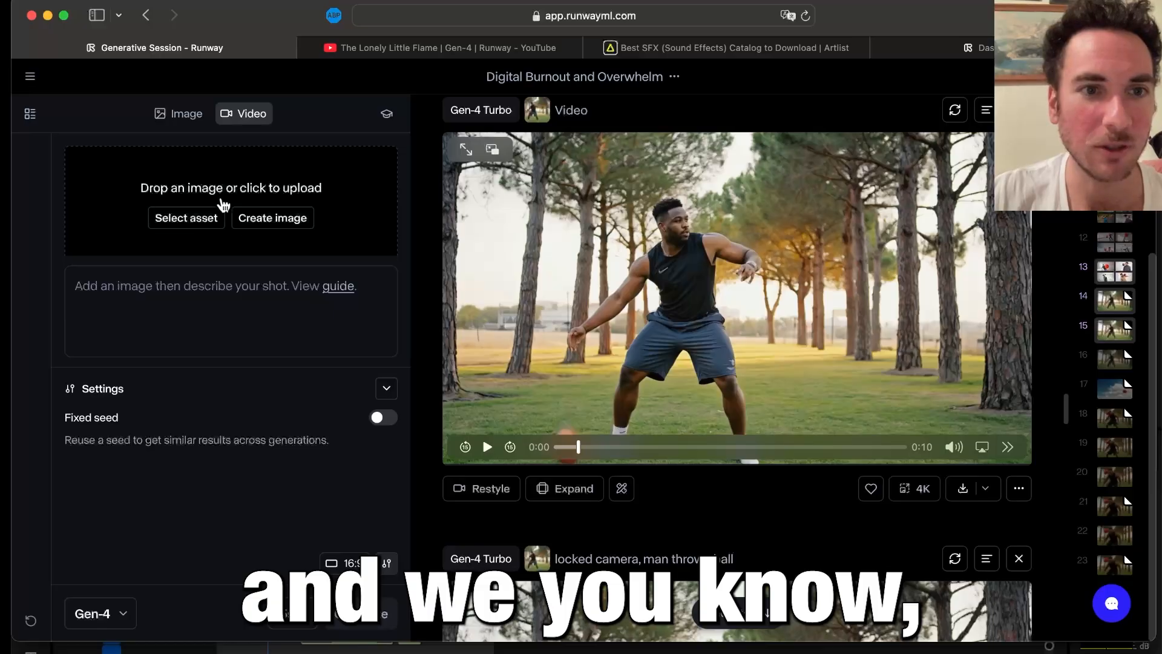
Look over the Frames images of men hit by a red ball, then replay and pause the unprompted throwing clip
scroll(628, 353, down, 10)
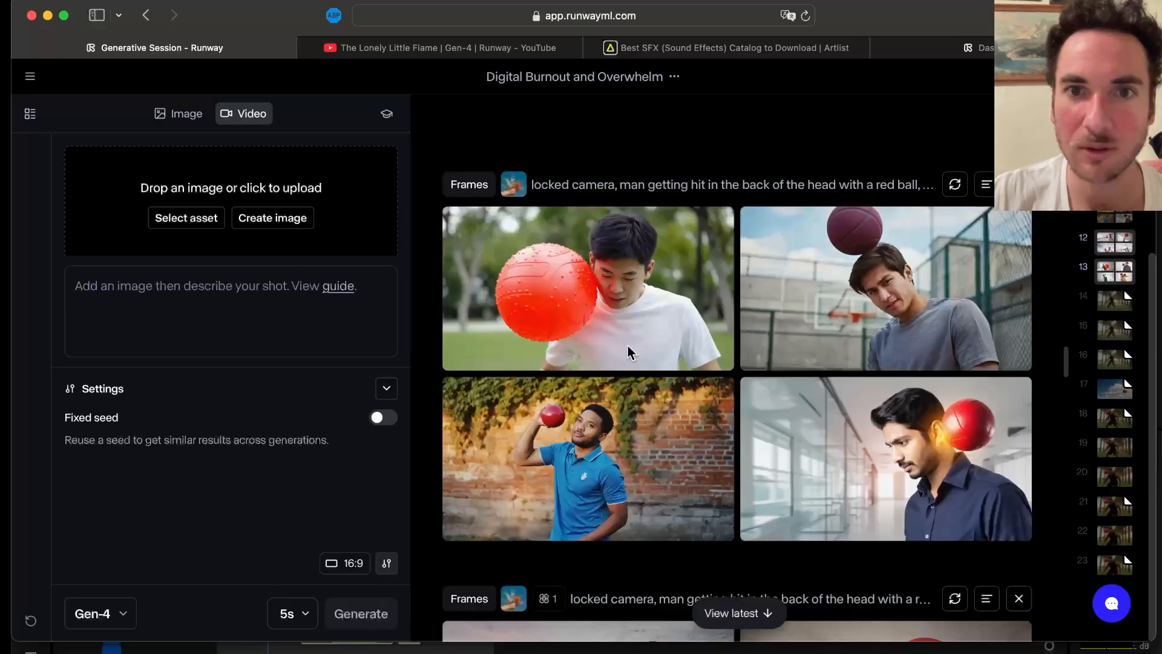
scroll(628, 353, down, 3)
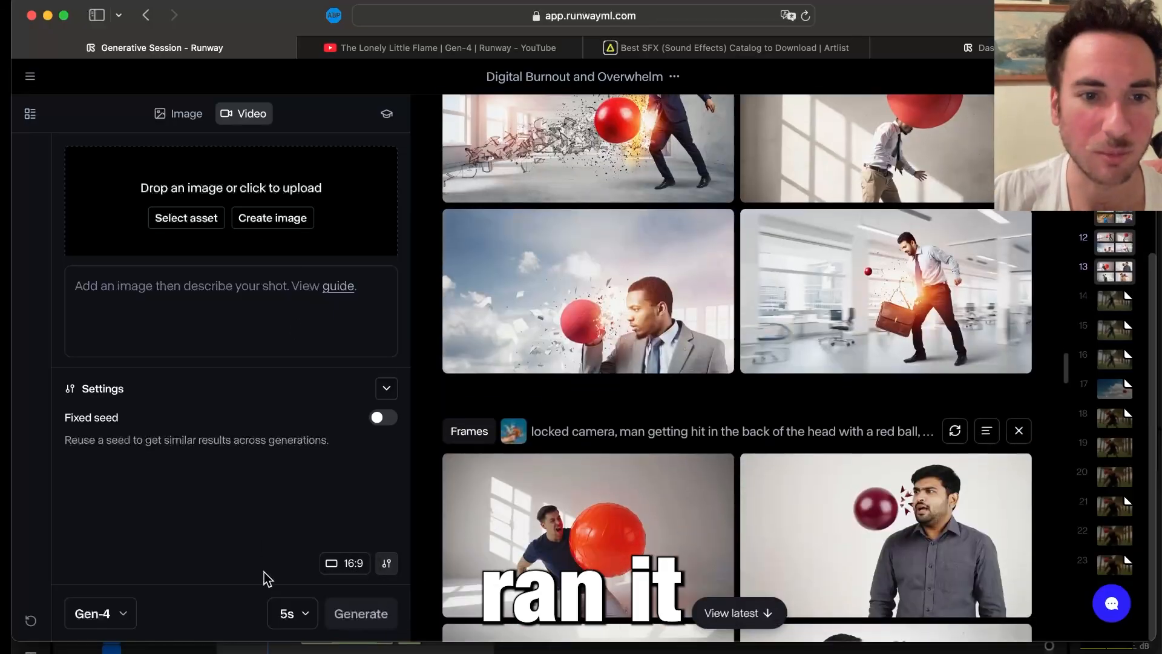
scroll(687, 519, down, 8)
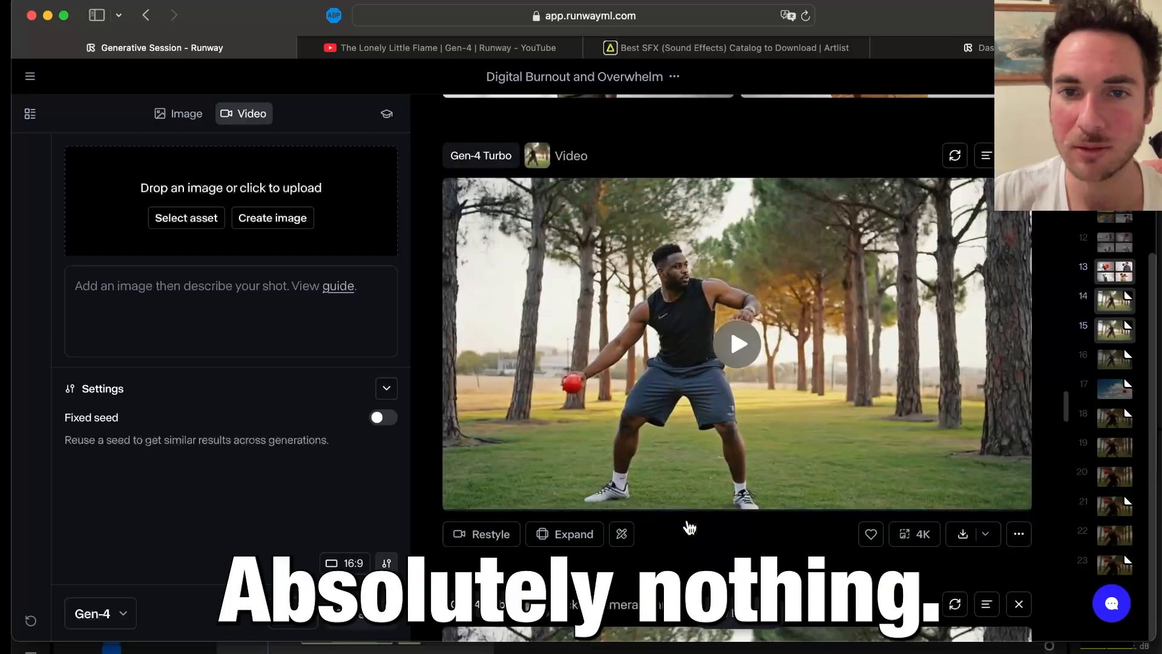
click(736, 248)
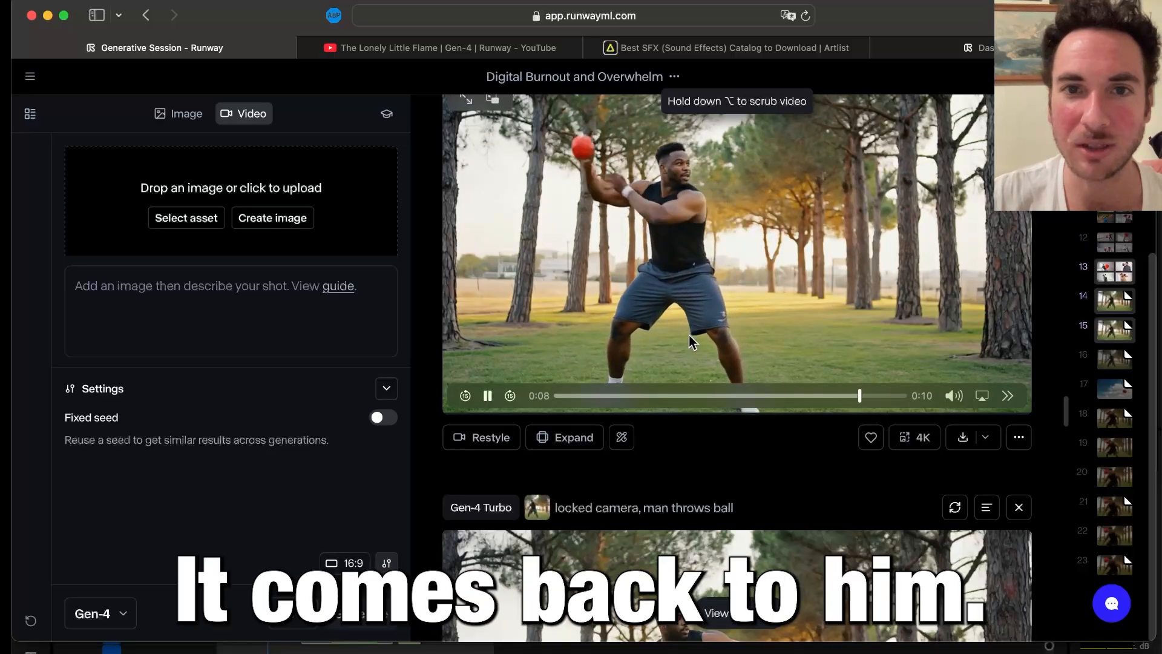
click(488, 395)
Read the "locked camera, man throws ball" prompt and play its Gen-4 Turbo clip
scroll(579, 341, down, 3)
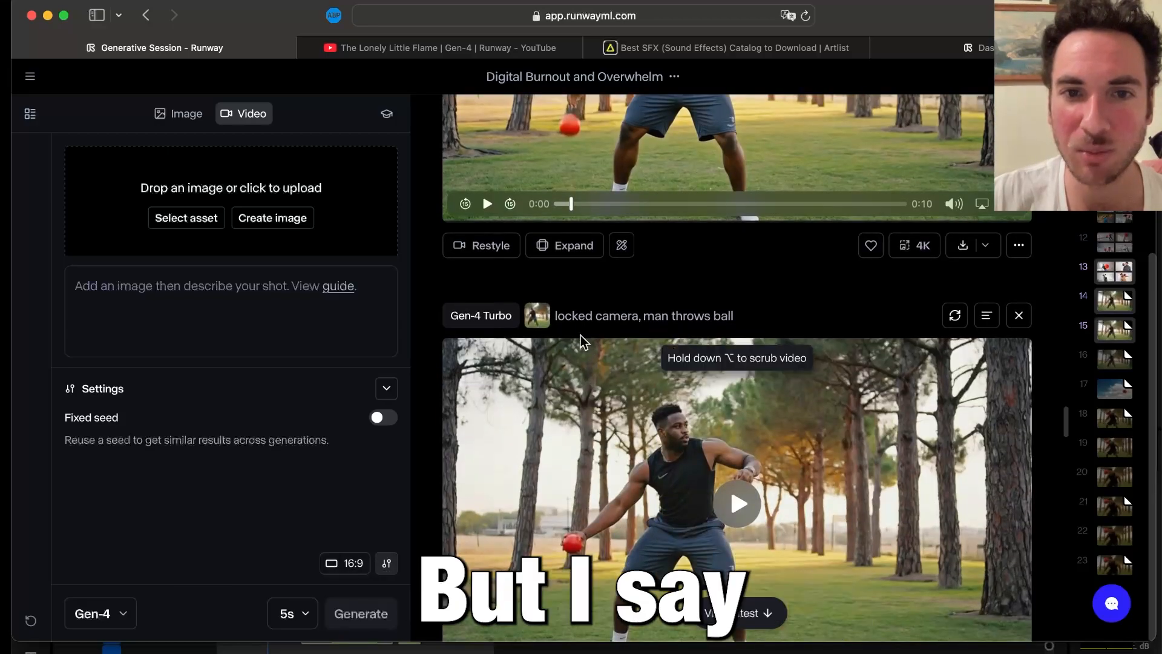
mouse_move(561, 321)
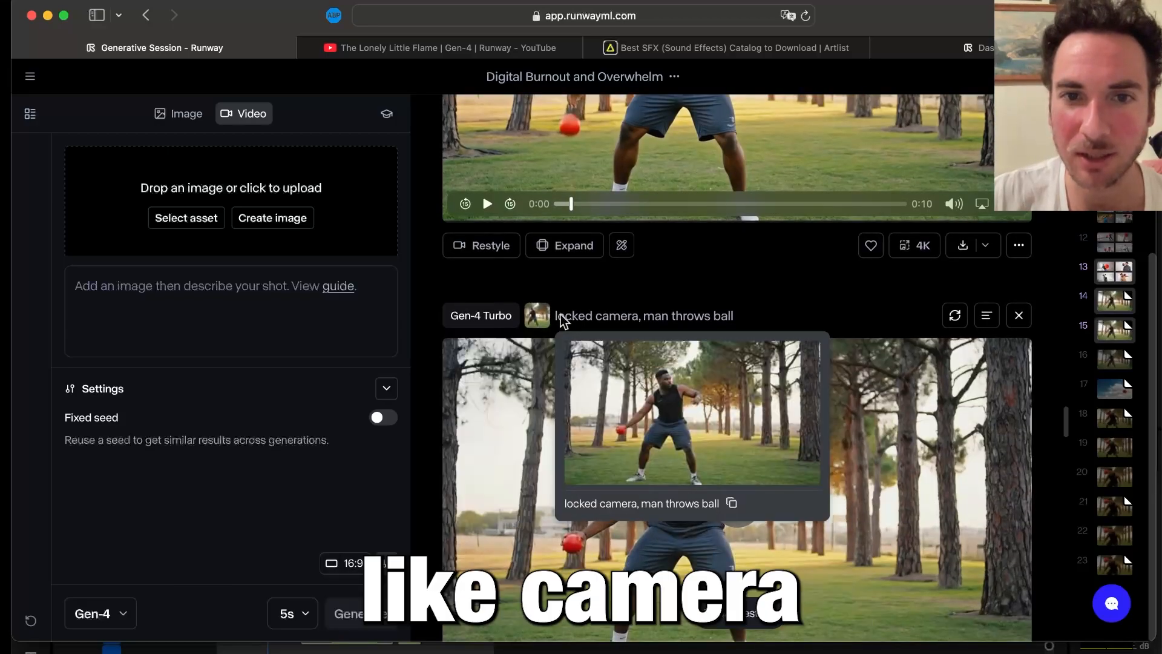
scroll(707, 325, down, 3)
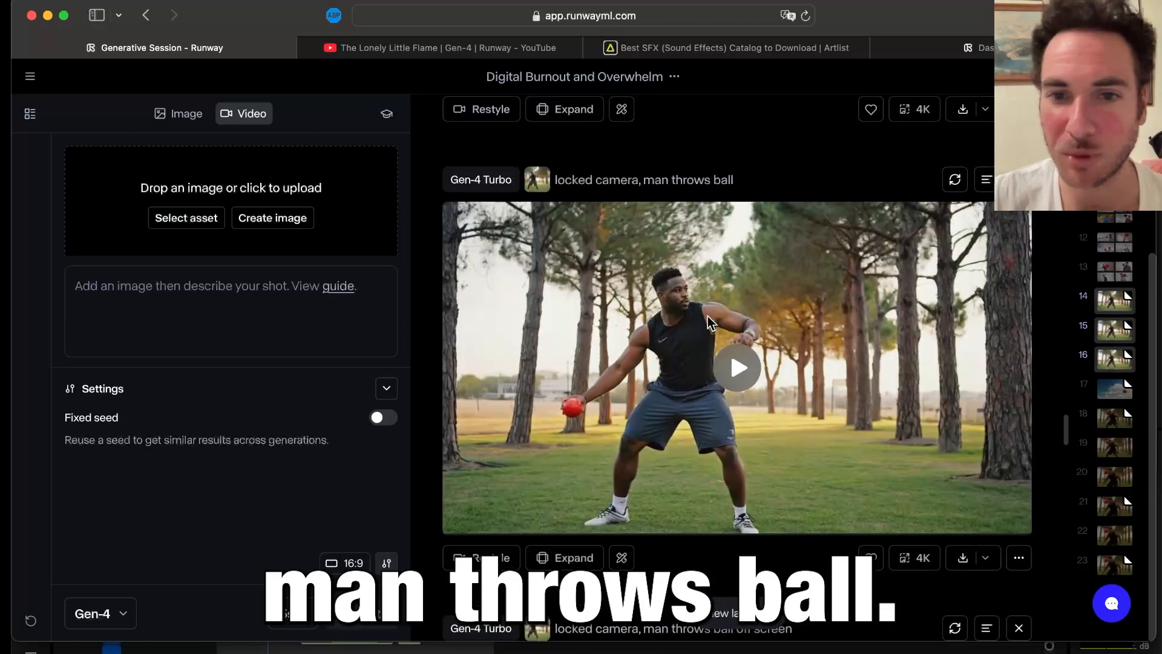
click(741, 365)
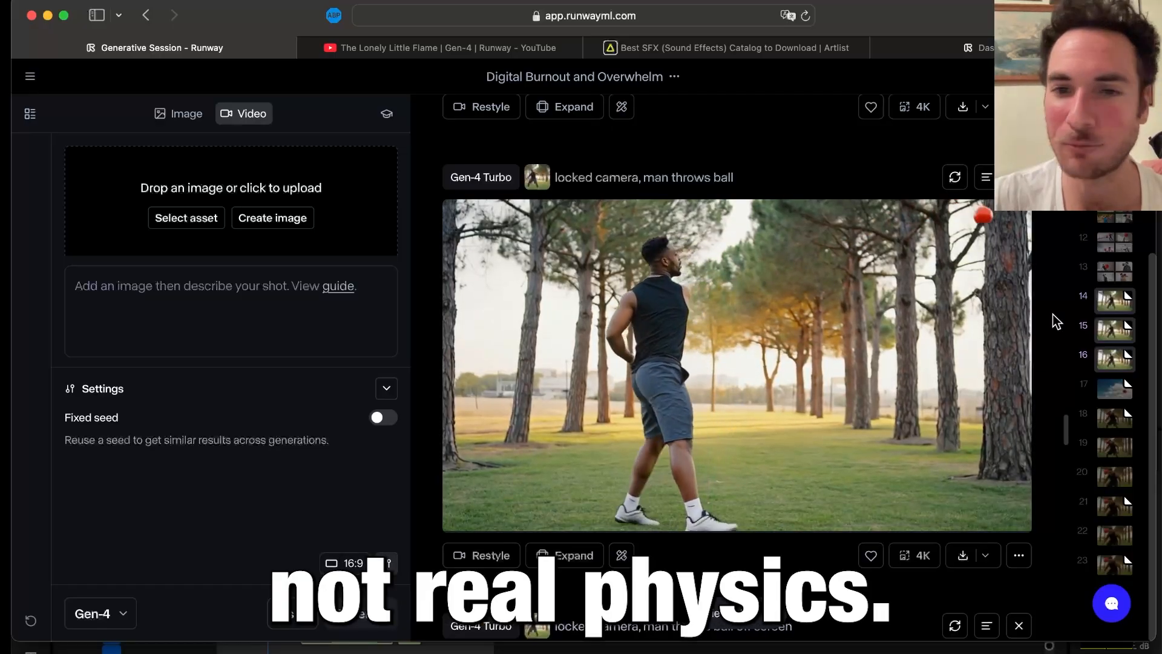
scroll(993, 320, down, 1)
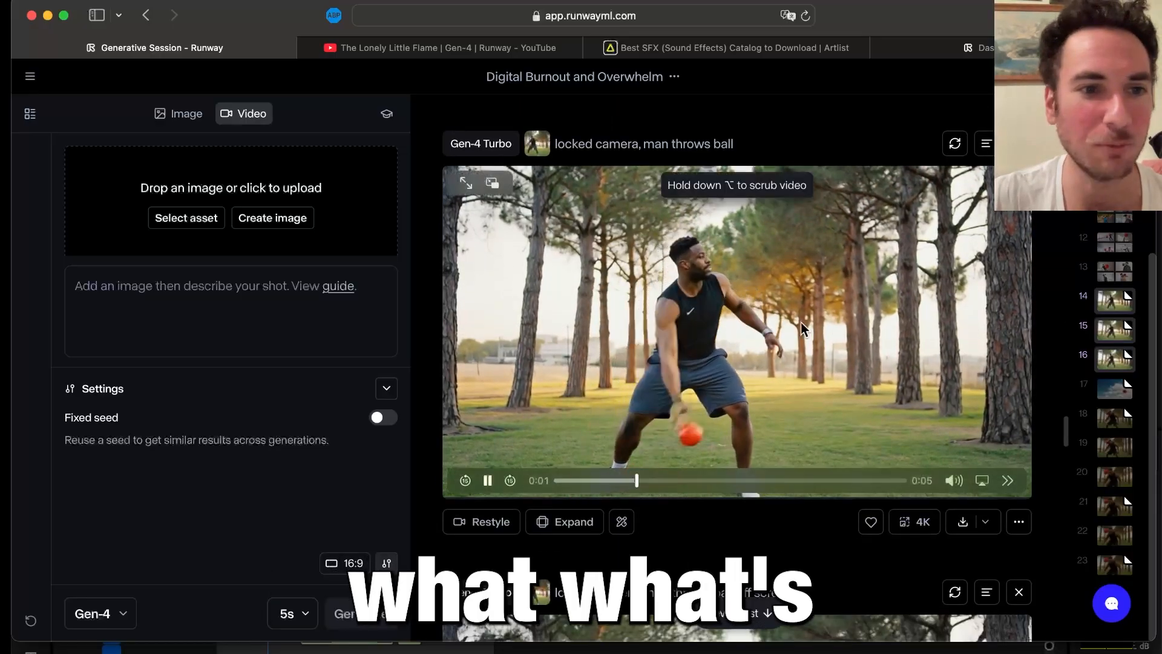
Read the "locked camera, man throws ball off screen" prompt, then play its clip and pause it
scroll(734, 342, down, 4)
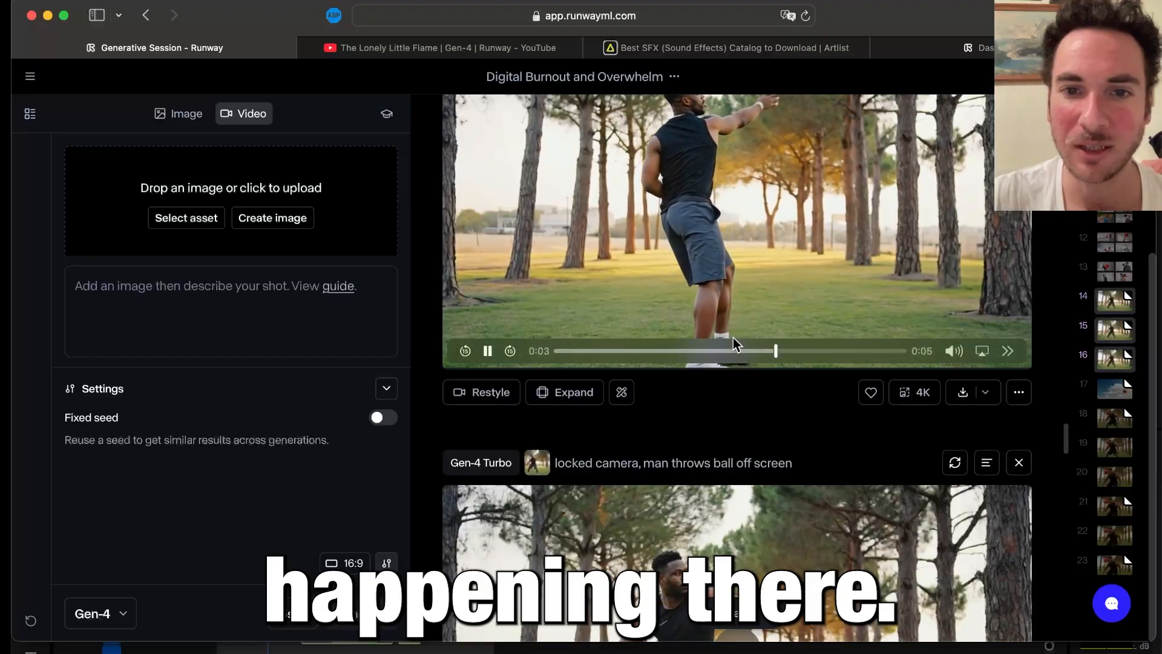
scroll(734, 343, down, 3)
mouse_move(645, 371)
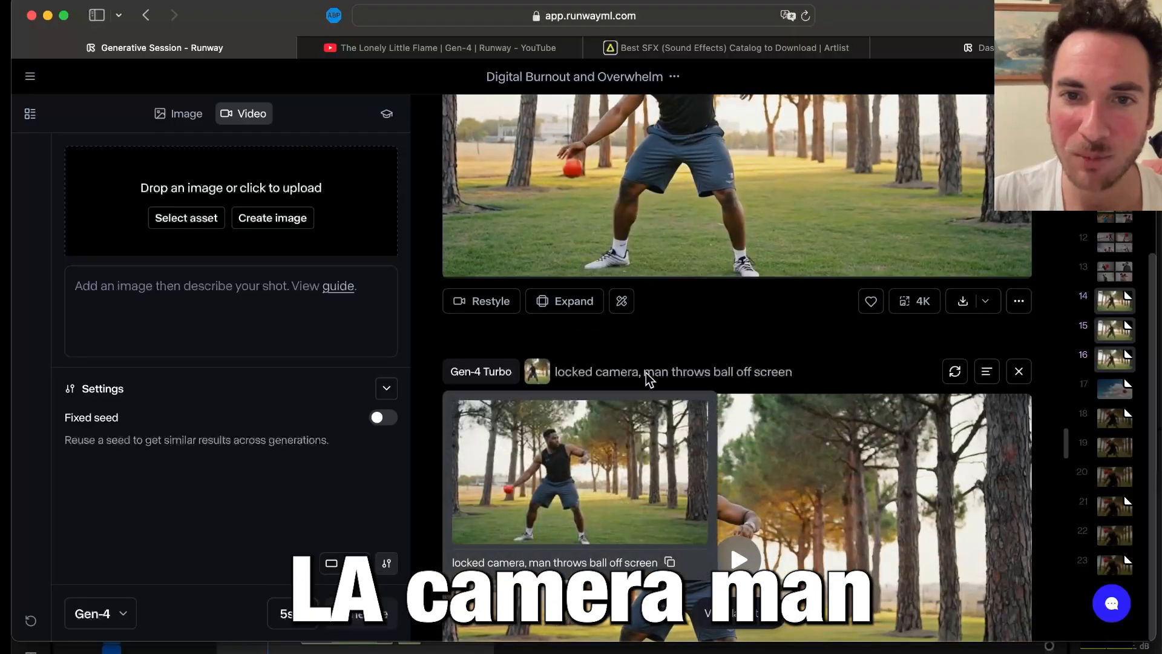
scroll(732, 371, down, 5)
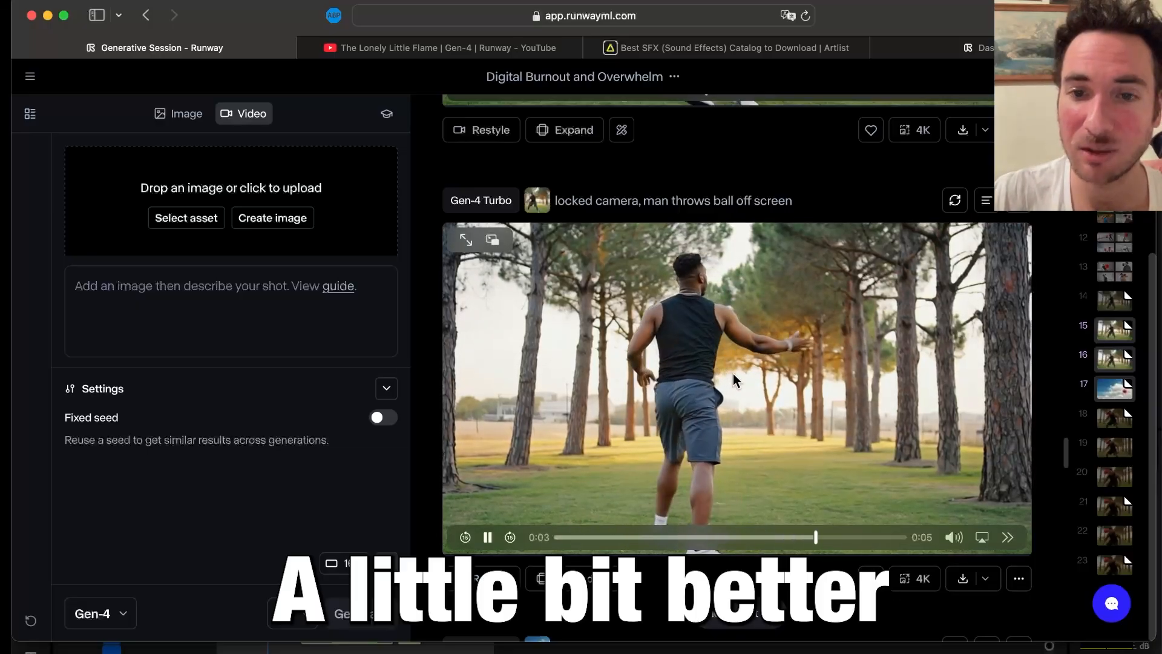
click(487, 538)
Play the Gen-4 Turbo clip of the red ball flying through the clouds and pause it
scroll(674, 424, down, 4)
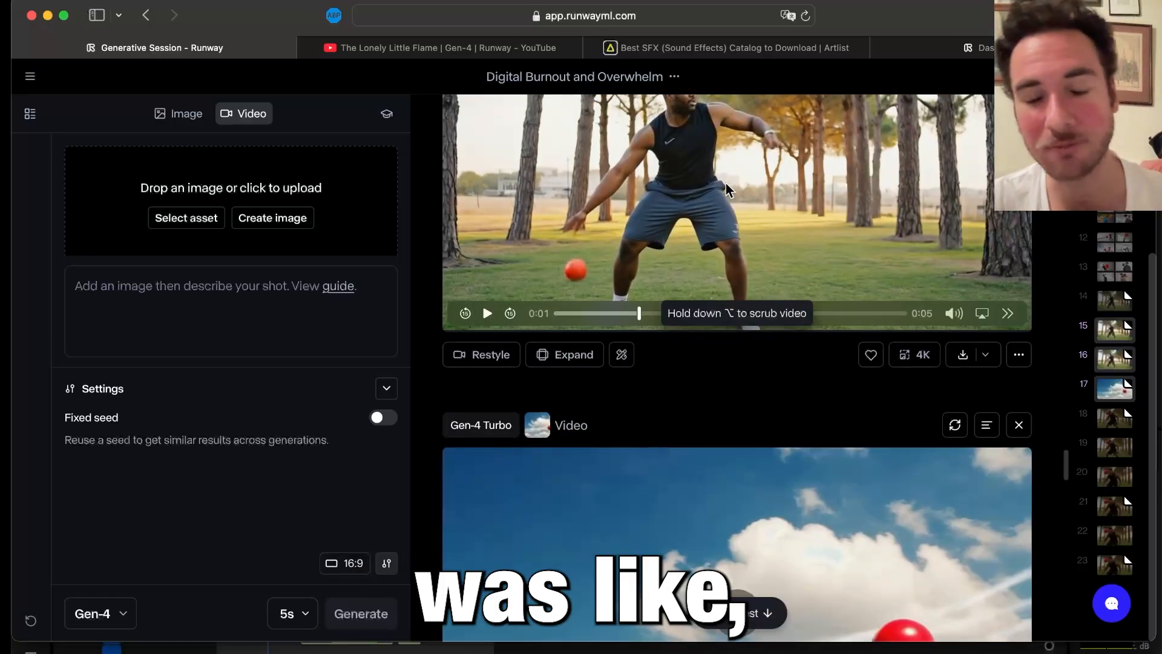
scroll(726, 189, down, 3)
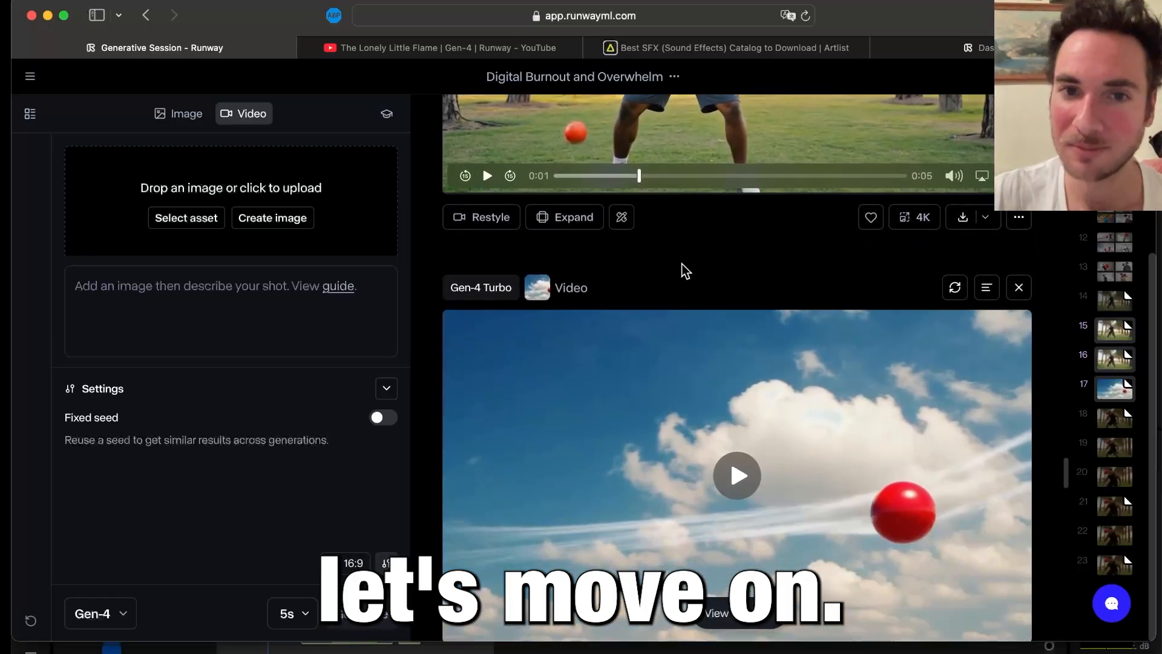
scroll(684, 270, down, 3)
mouse_move(479, 161)
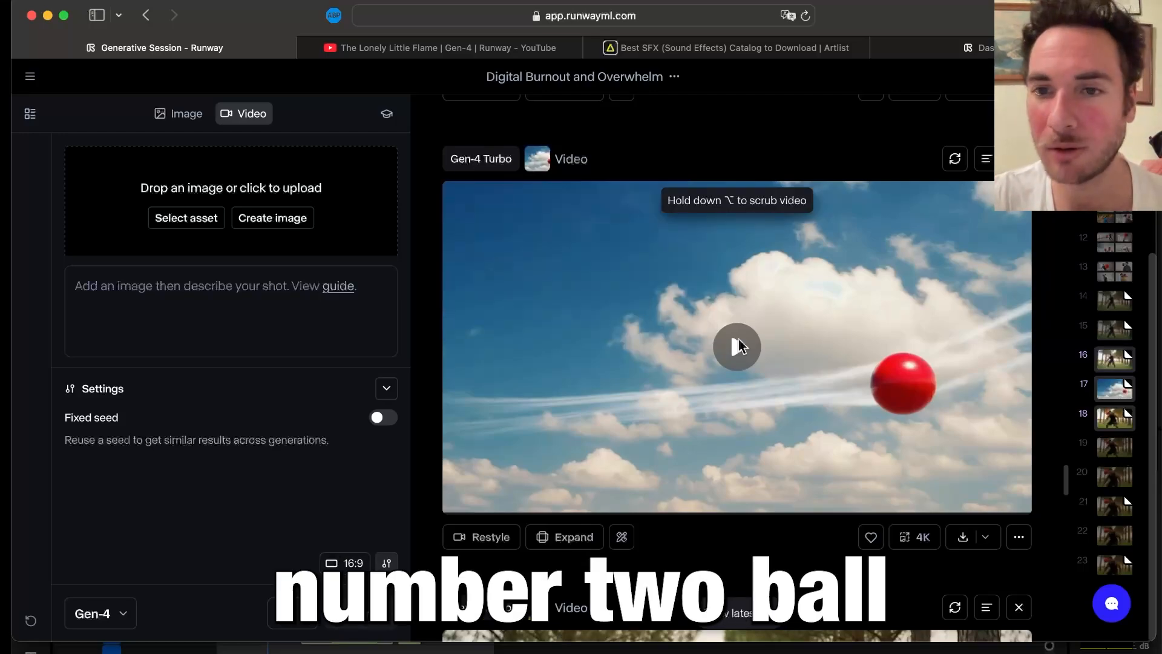
click(737, 347)
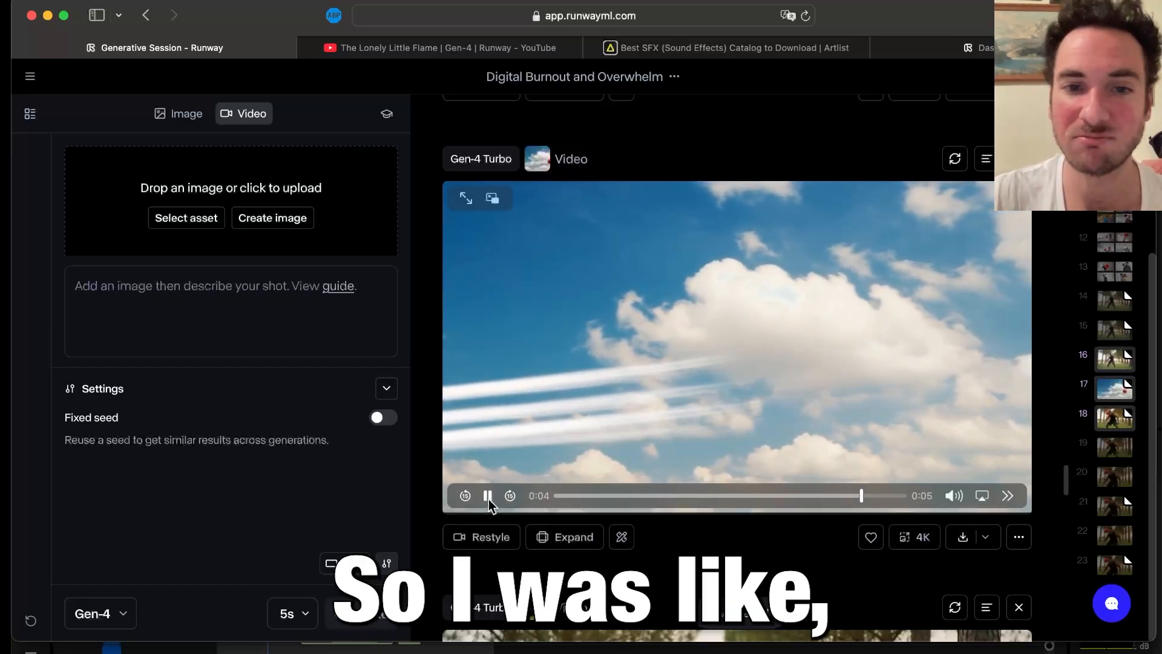
click(488, 496)
Play the unprompted Gen-4 Turbo clip made from the image of the ball hitting the man's head
scroll(648, 402, down, 3)
scroll(648, 401, down, 3)
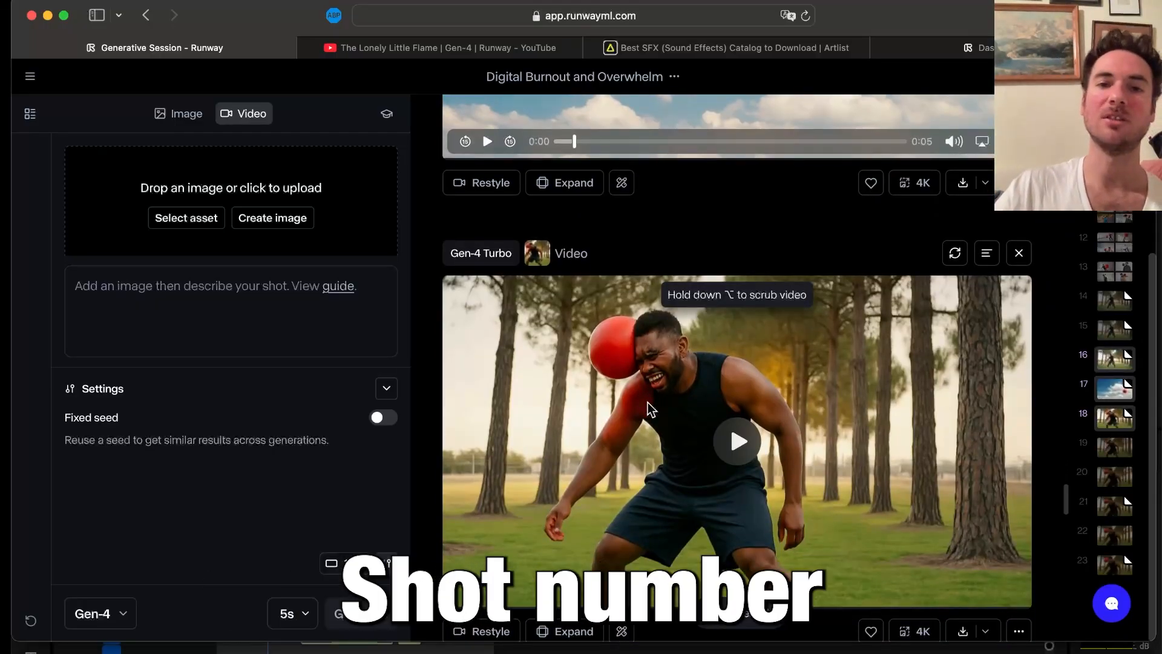
scroll(648, 402, down, 1)
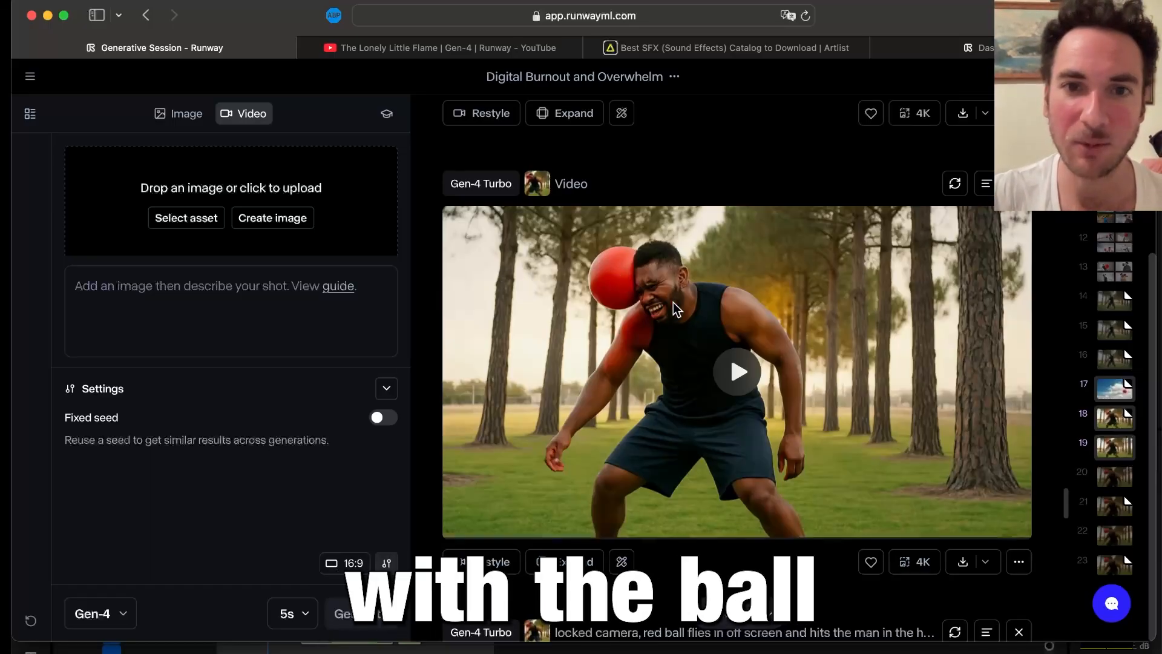
mouse_move(536, 184)
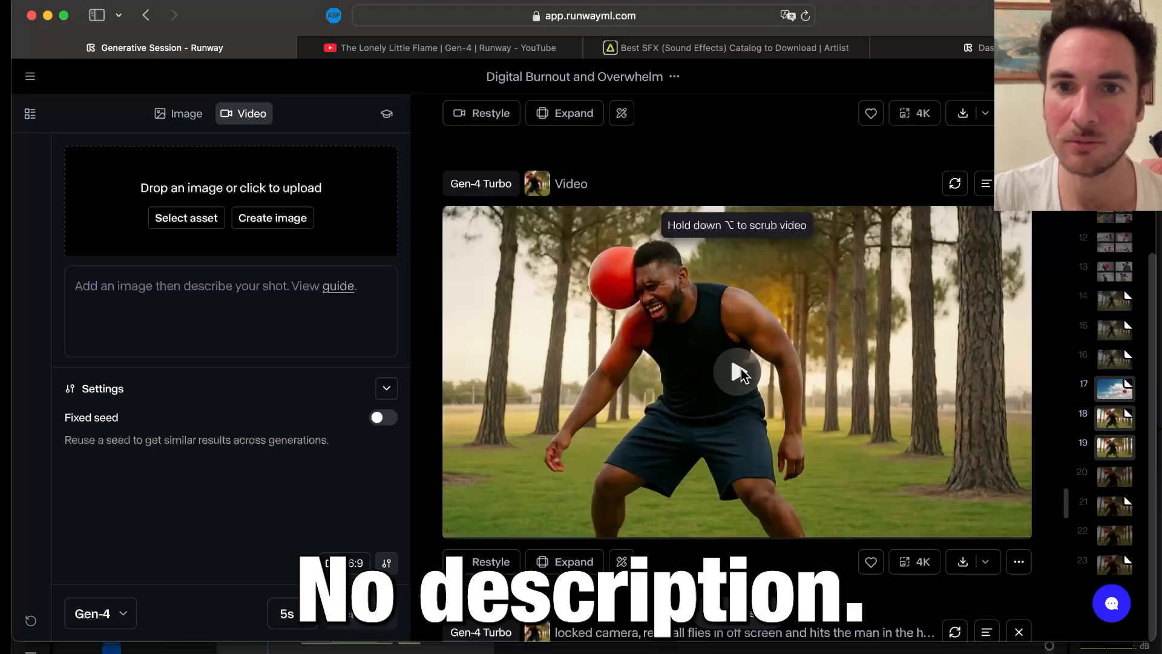
click(740, 368)
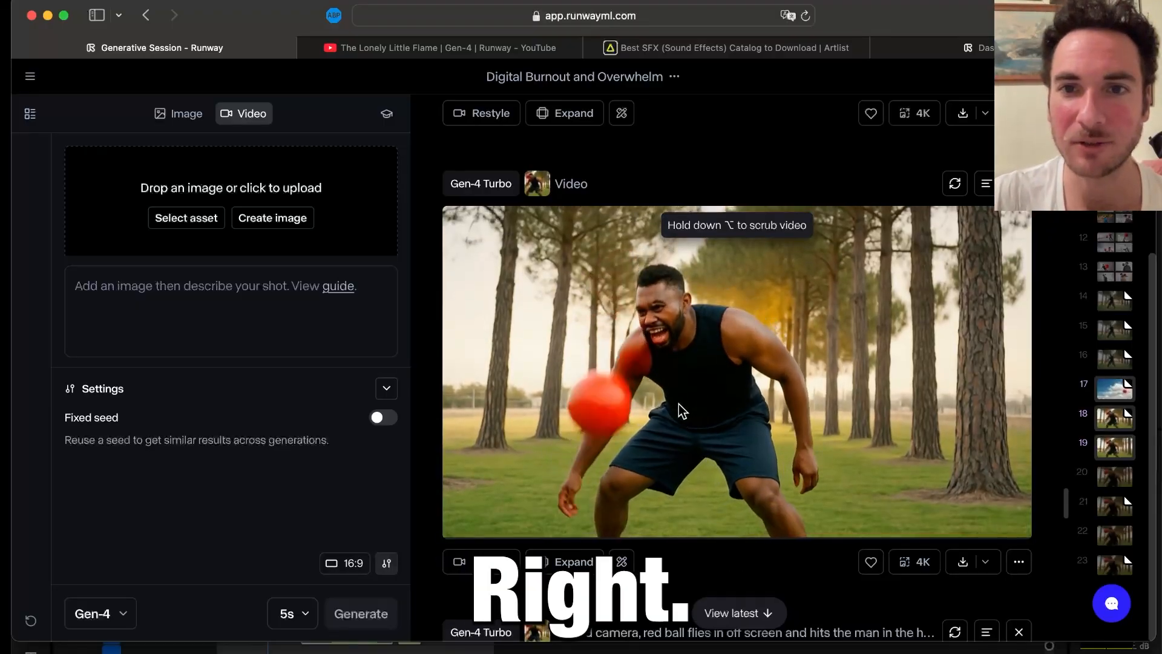
Read the "locked camera, red ball flies in off screen and hits the man in the head" prompt, then play and pause its clip
scroll(827, 364, down, 5)
mouse_move(606, 285)
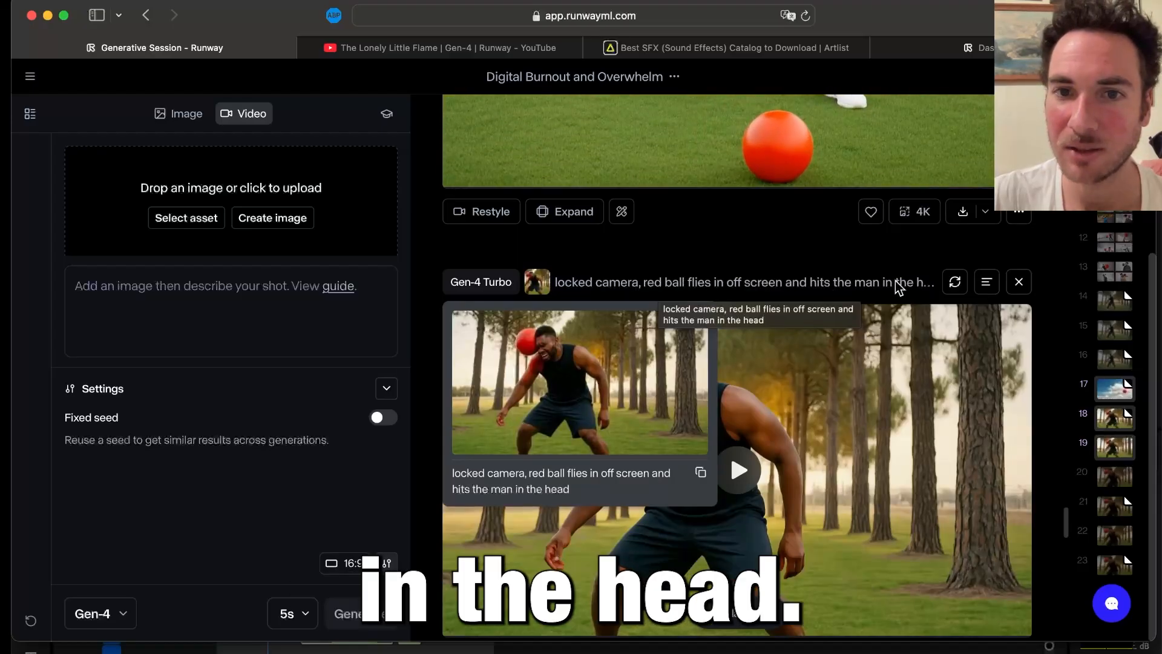
scroll(737, 329, down, 2)
click(739, 333)
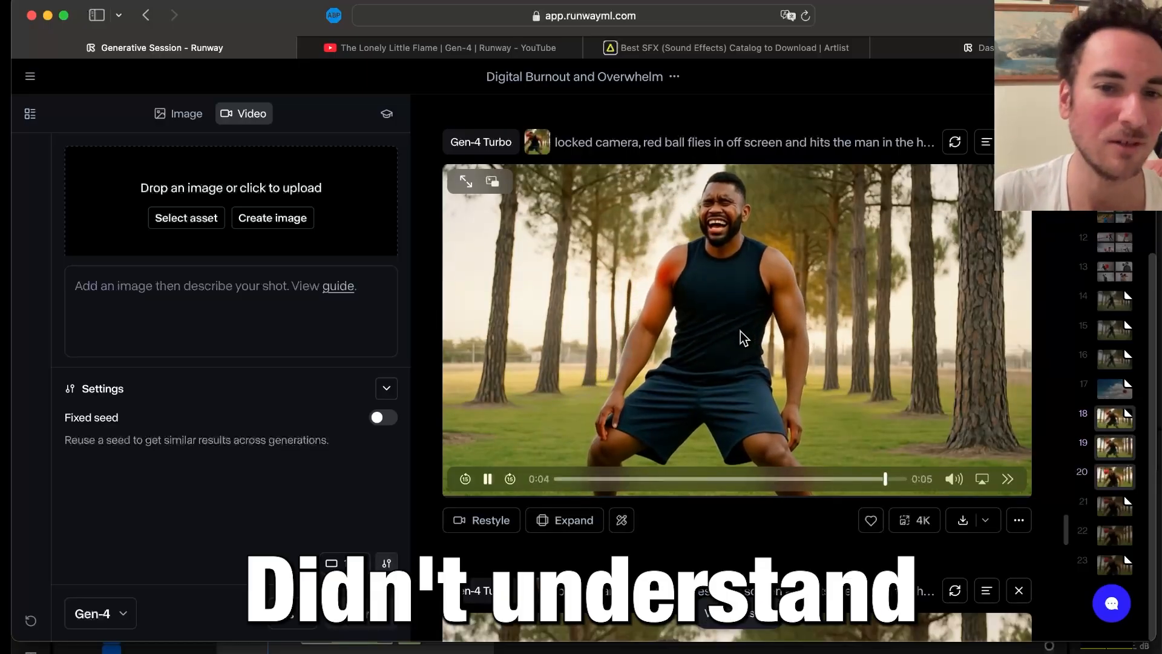
click(488, 479)
scroll(488, 481, down, 5)
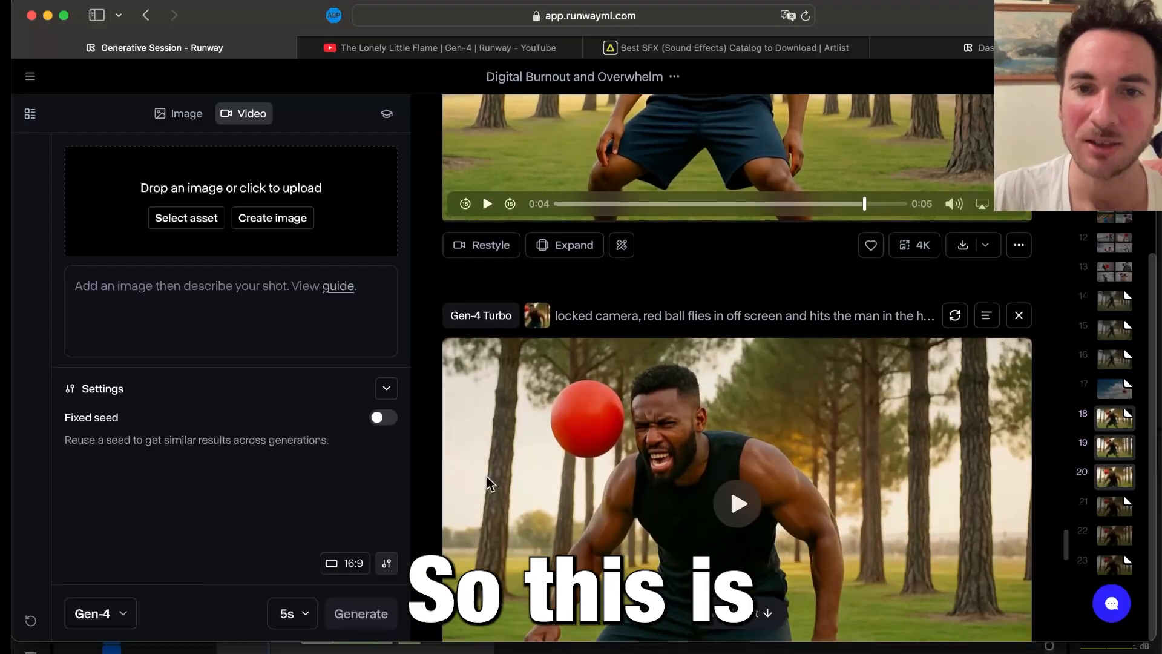
Switch to ChatGPT and highlight the prompt "can the ball be right before the hit so it's not touching his head?"
key(super+Tab)
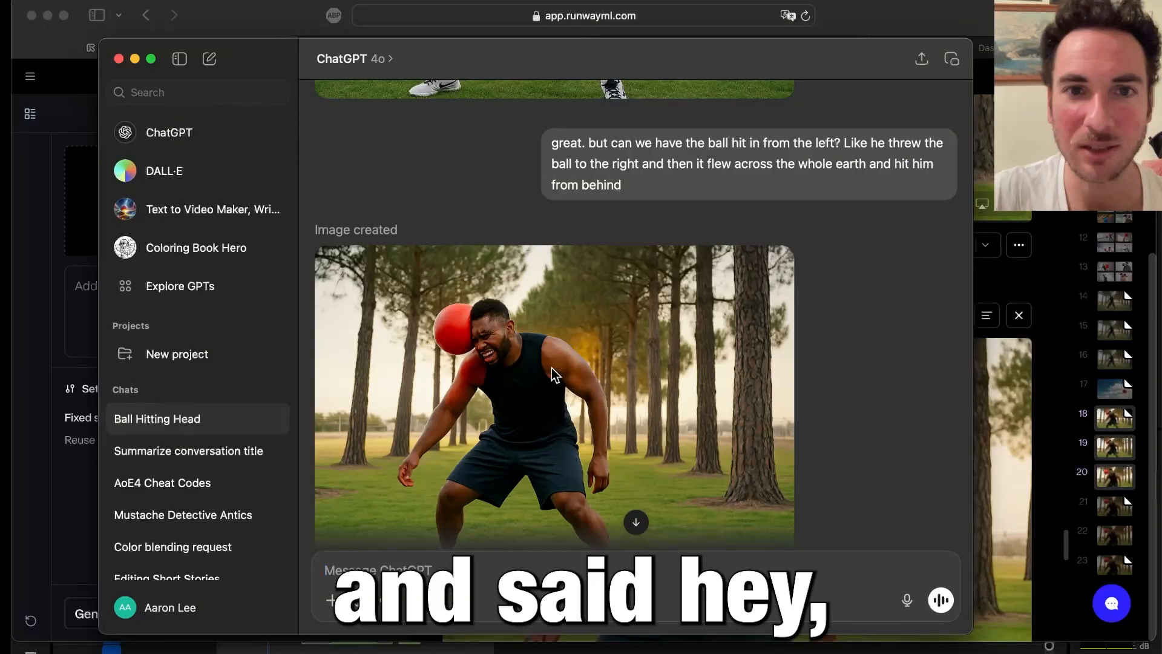
scroll(553, 373, down, 5)
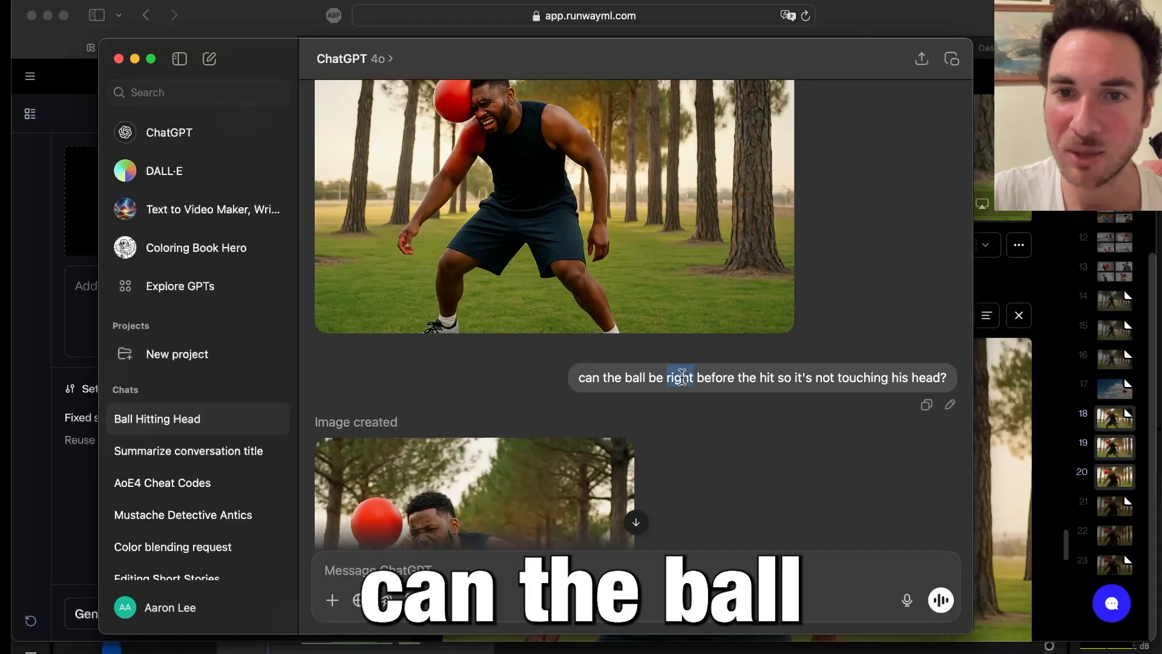
triple_click(682, 376)
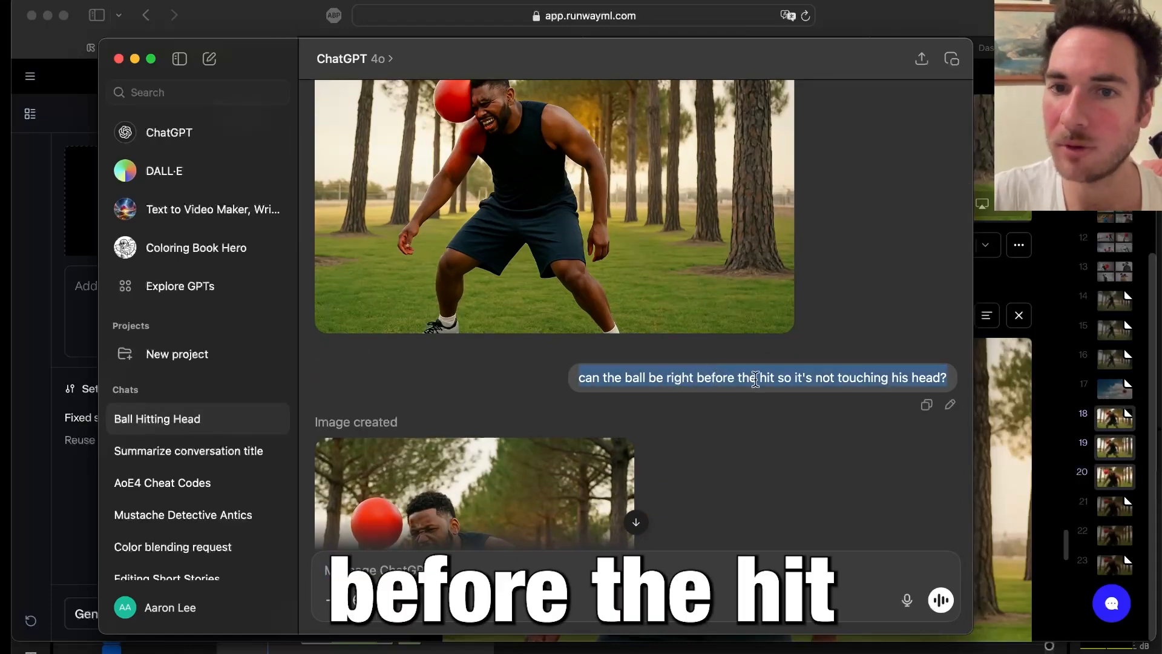
Highlight the follow-up prompt "and make the image 16:9" and compare the square image with the widescreen version below it
scroll(756, 381, down, 5)
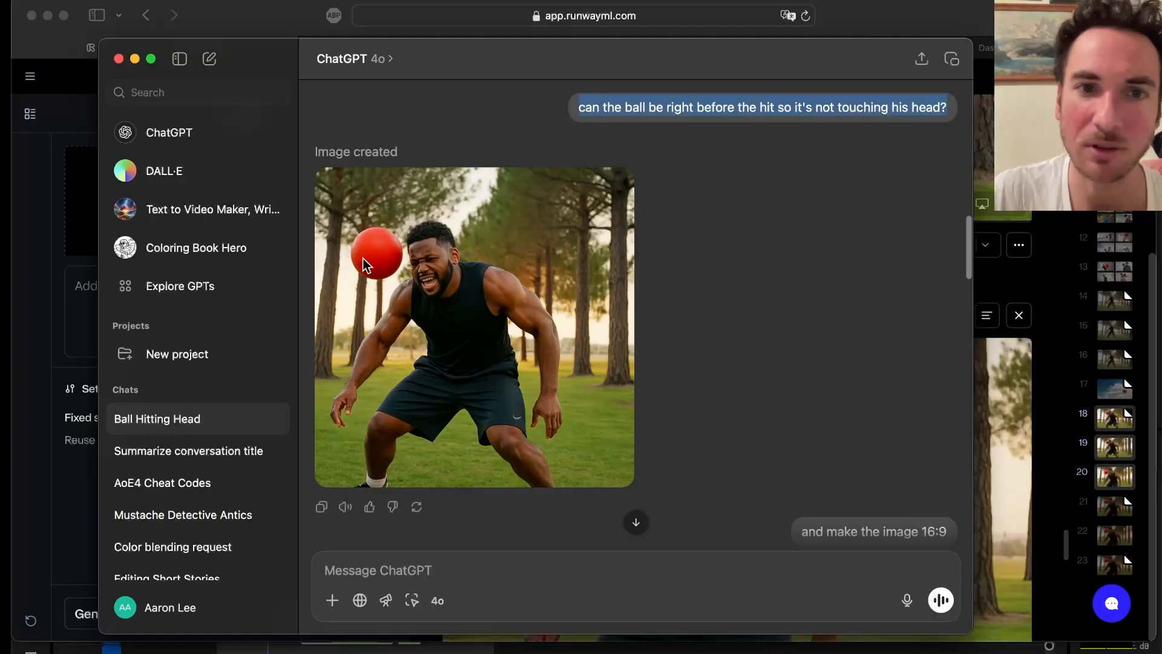
scroll(422, 253, down, 3)
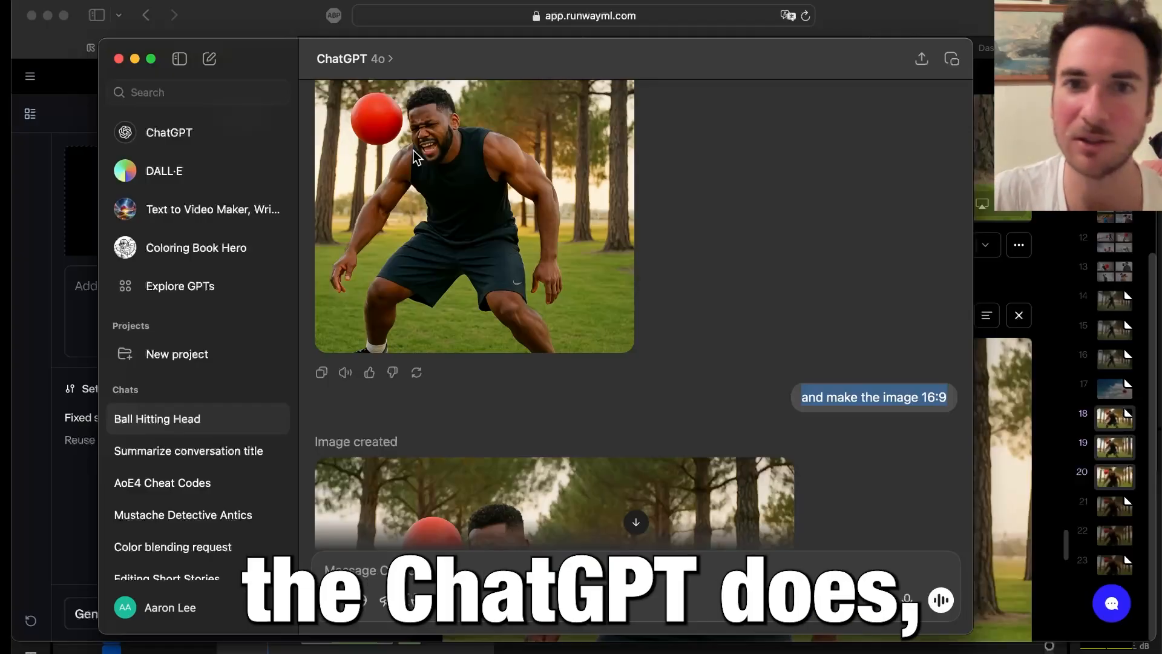
scroll(416, 158, up, 3)
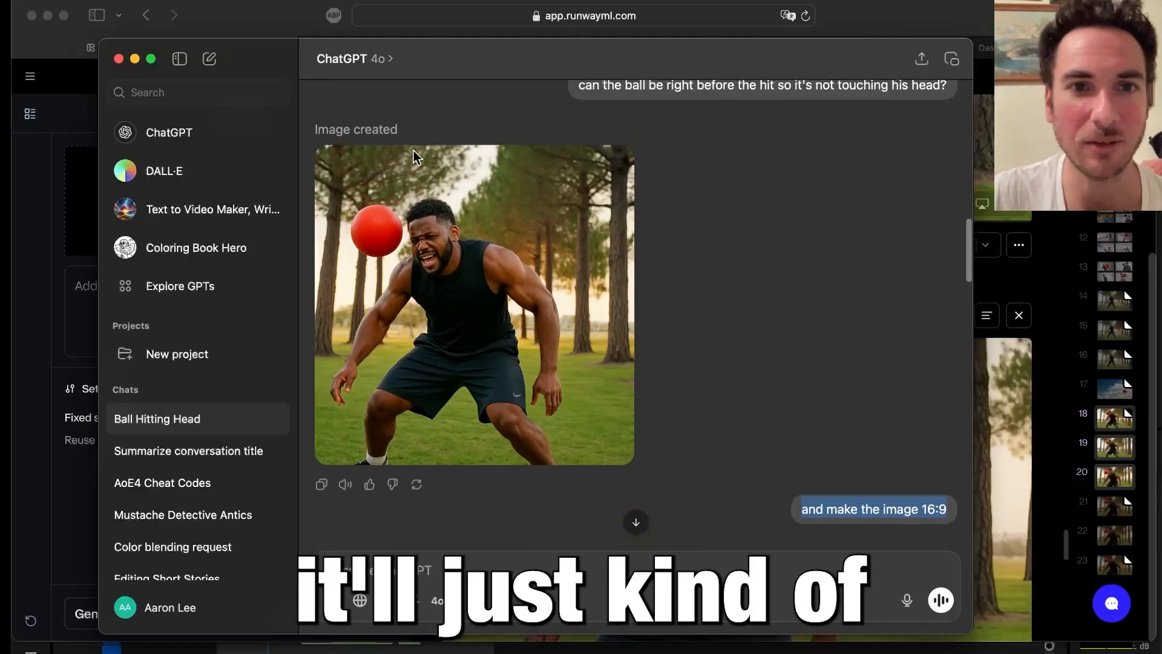
scroll(414, 157, down, 6)
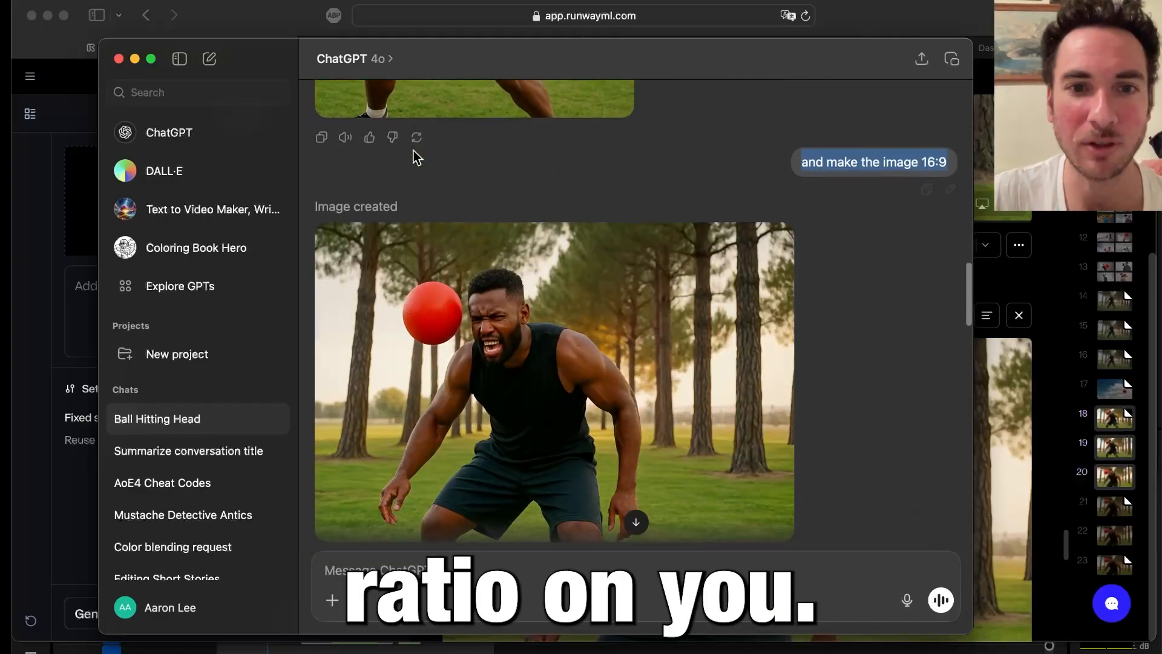
Examine the 16:9 image of the ball before the hit, switch to Runway in Safari and play the locked-camera clip made from it
scroll(506, 301, down, 2)
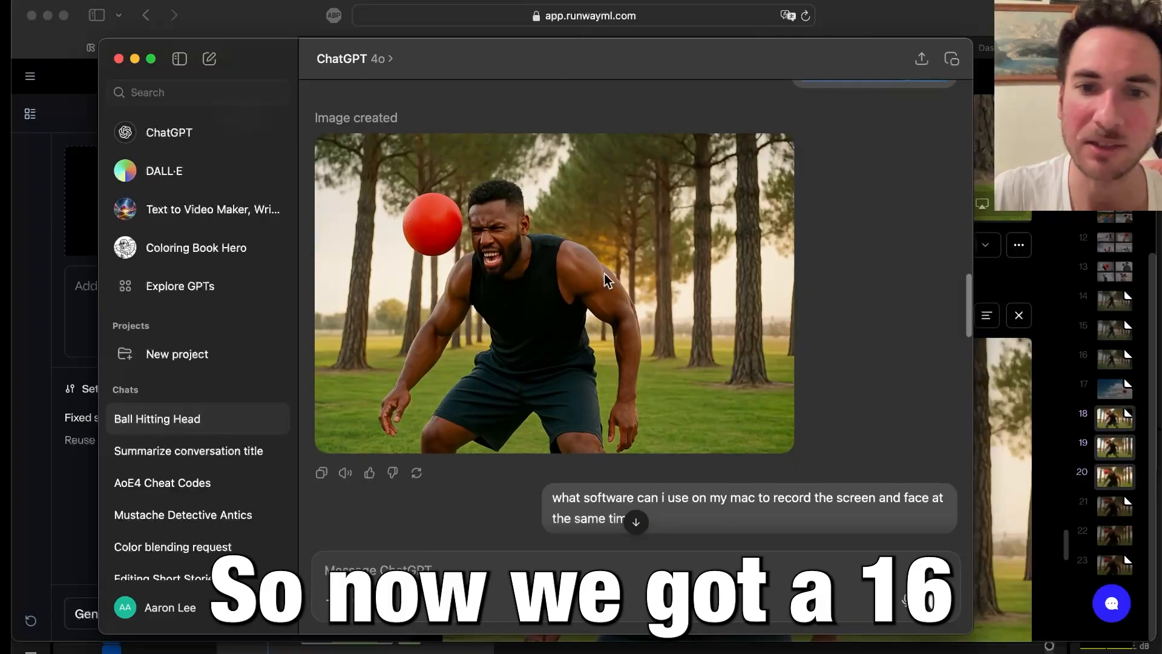
scroll(527, 278, down, 2)
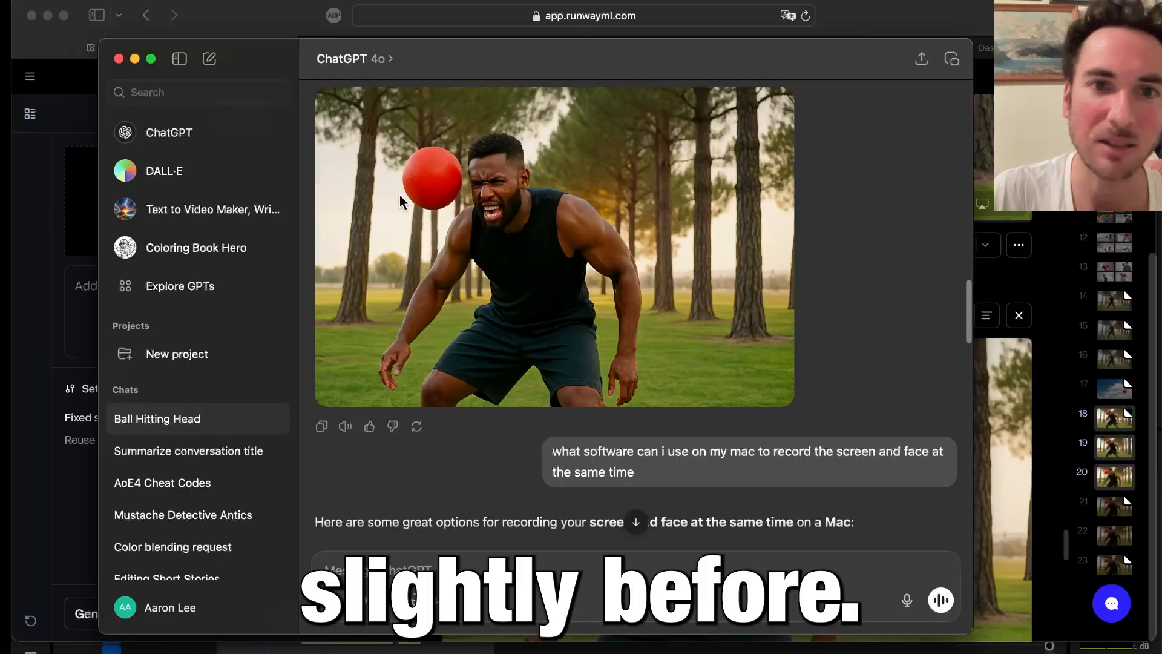
key(super+Tab)
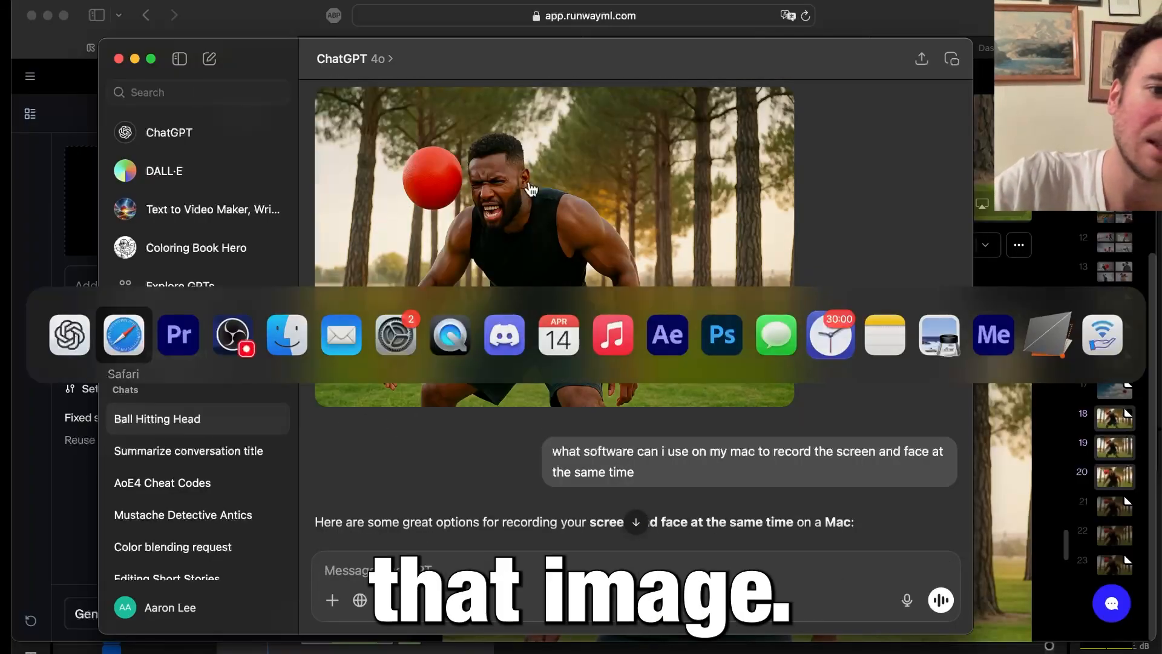
scroll(530, 188, down, 1)
scroll(531, 188, down, 2)
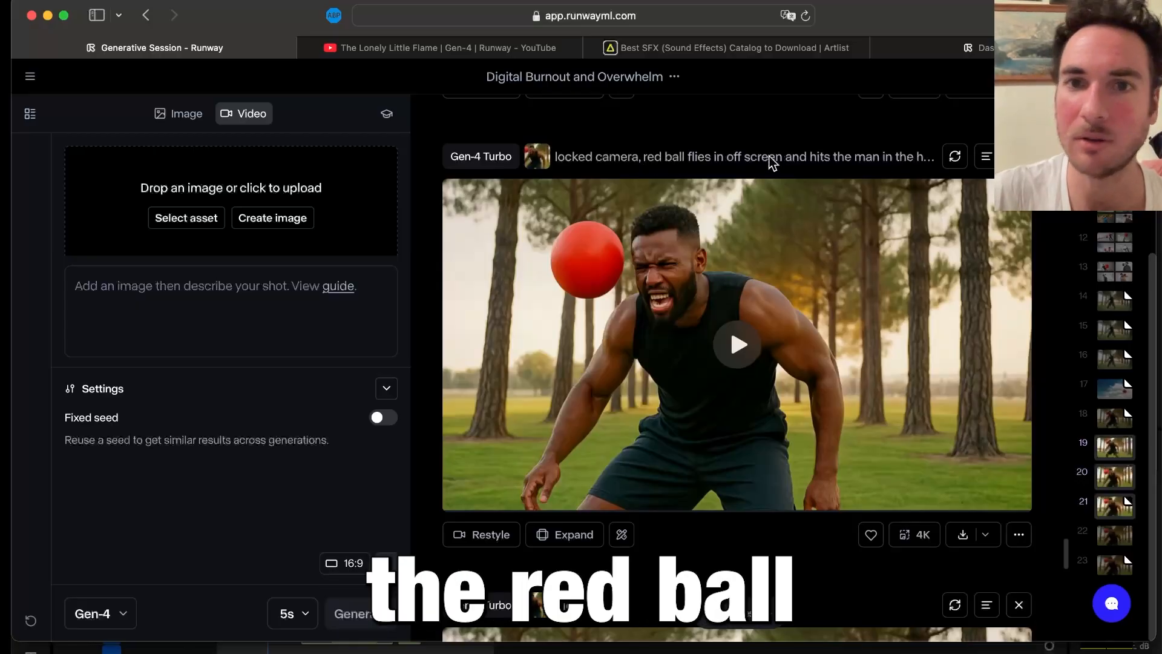
click(738, 344)
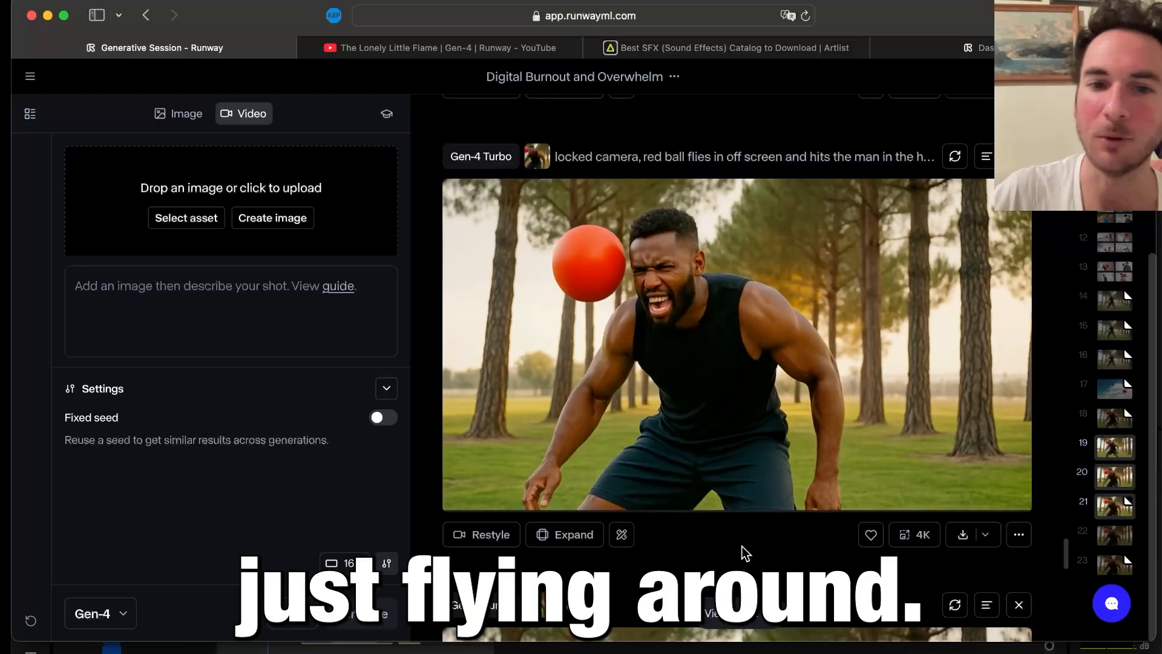
Play the unprompted Gen-4 Turbo clip and the unprompted Gen-4 clip below it, comparing their model labels
scroll(726, 369, down, 5)
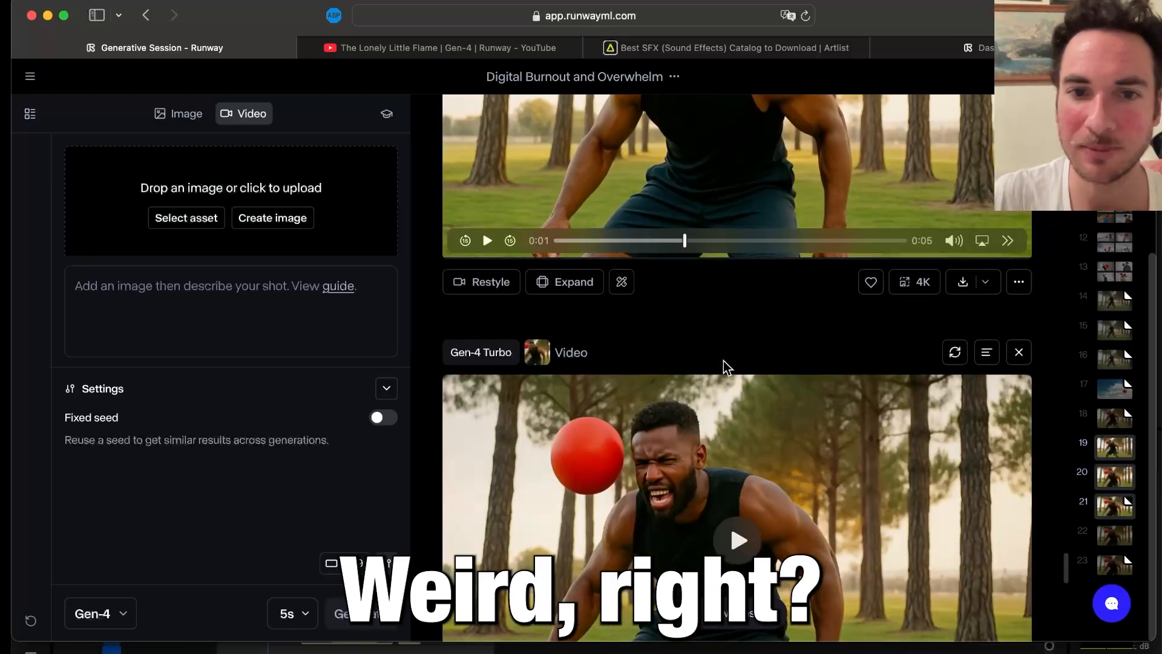
scroll(729, 387, down, 3)
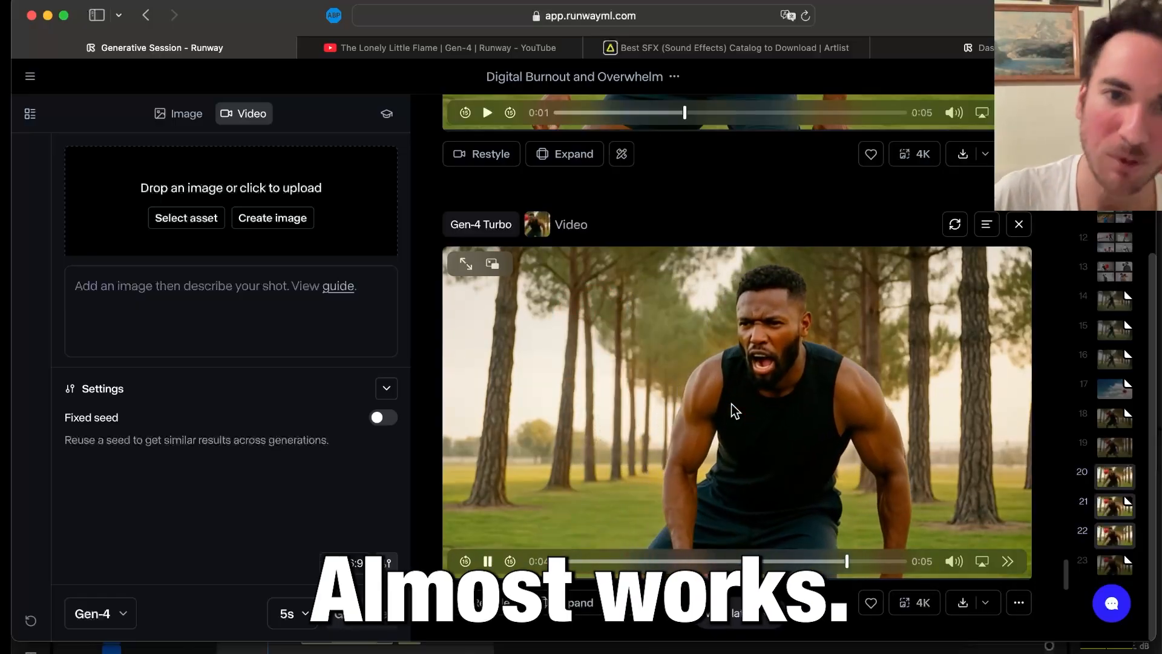
scroll(758, 373, down, 1)
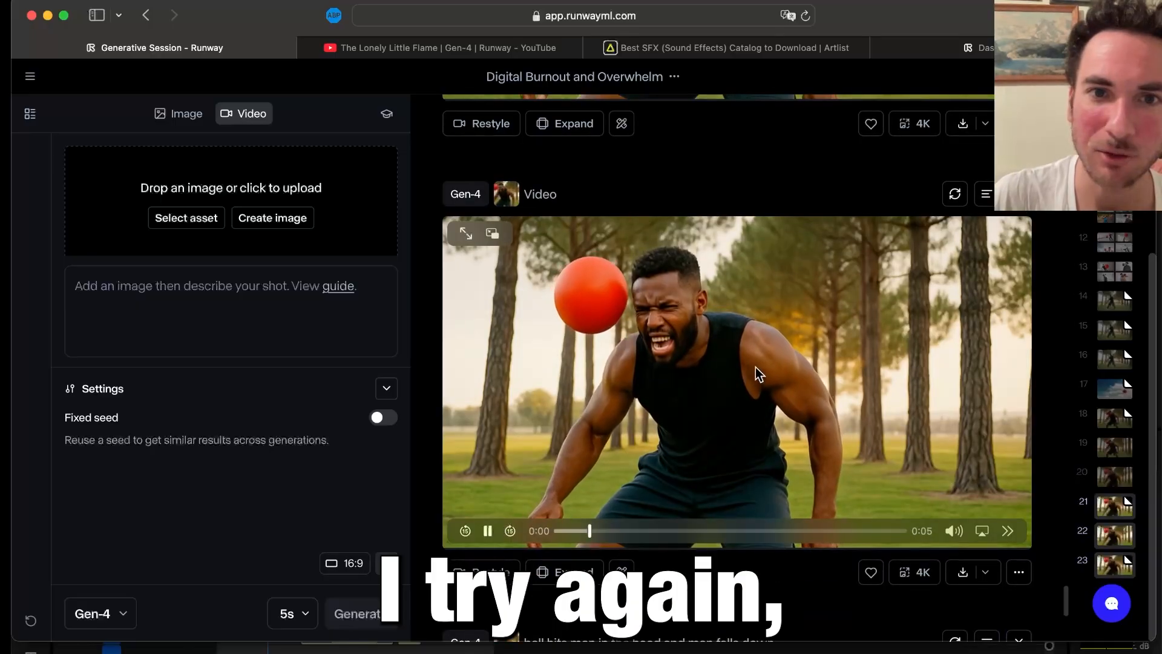
scroll(759, 373, up, 10)
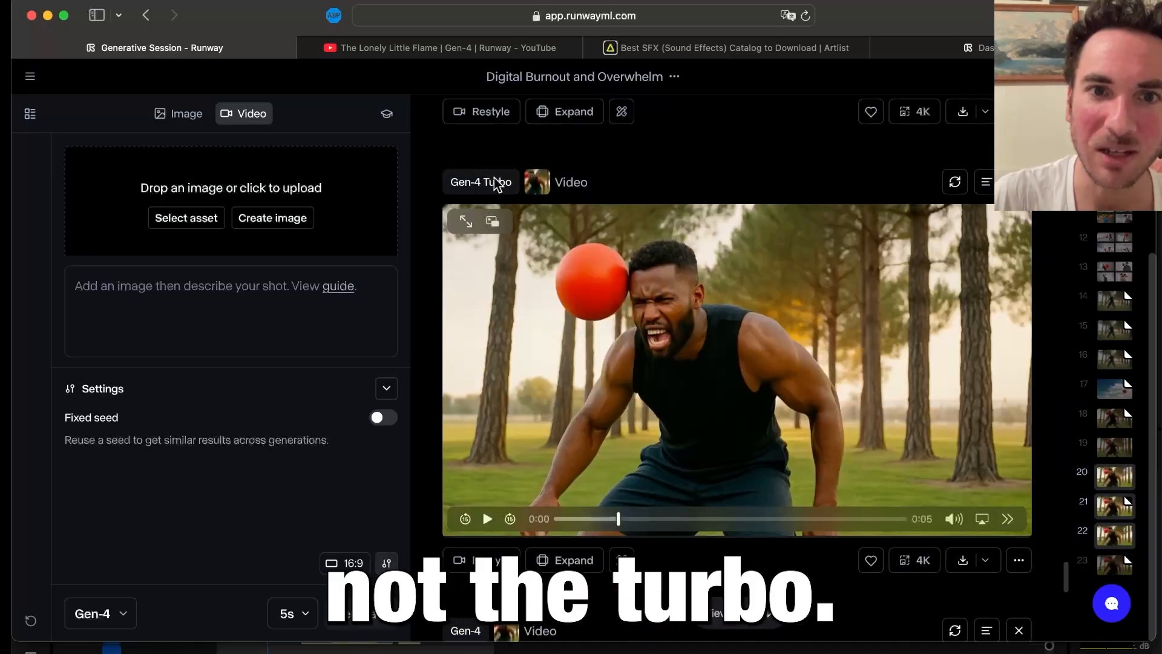
mouse_move(477, 189)
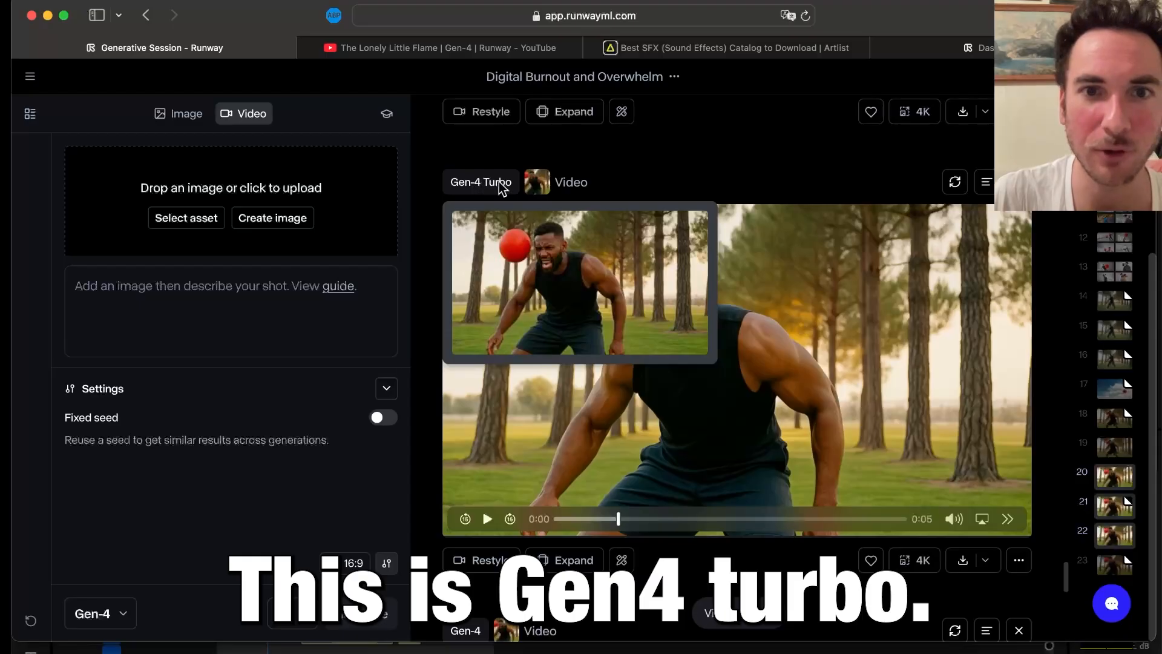
scroll(730, 337, down, 8)
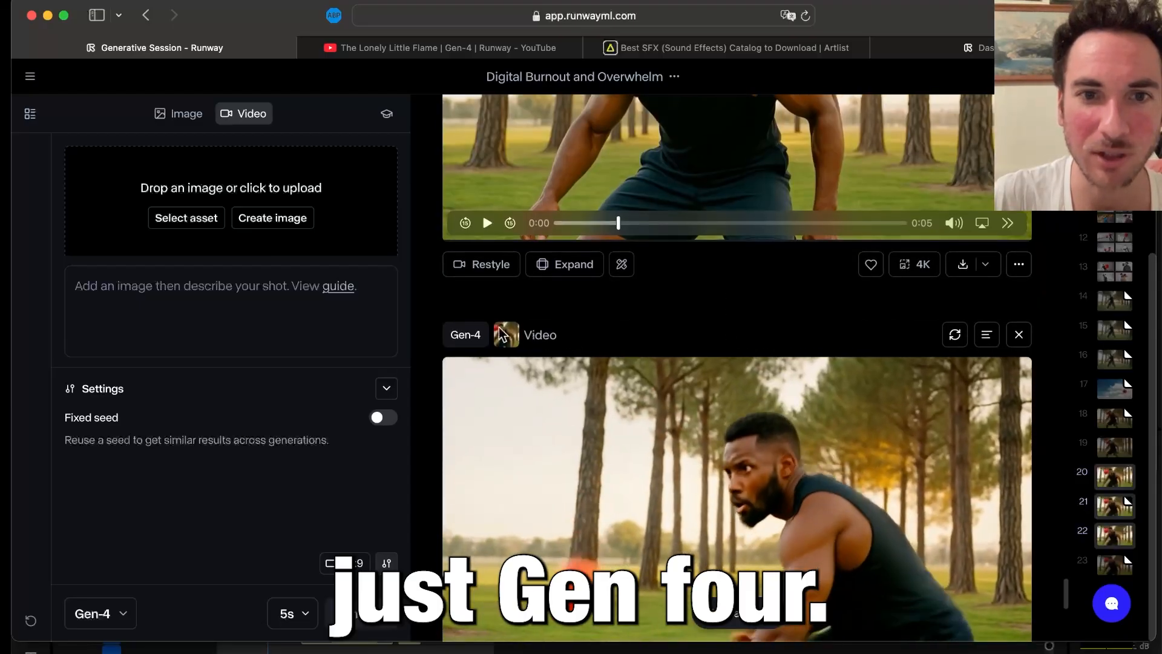
scroll(477, 335, down, 3)
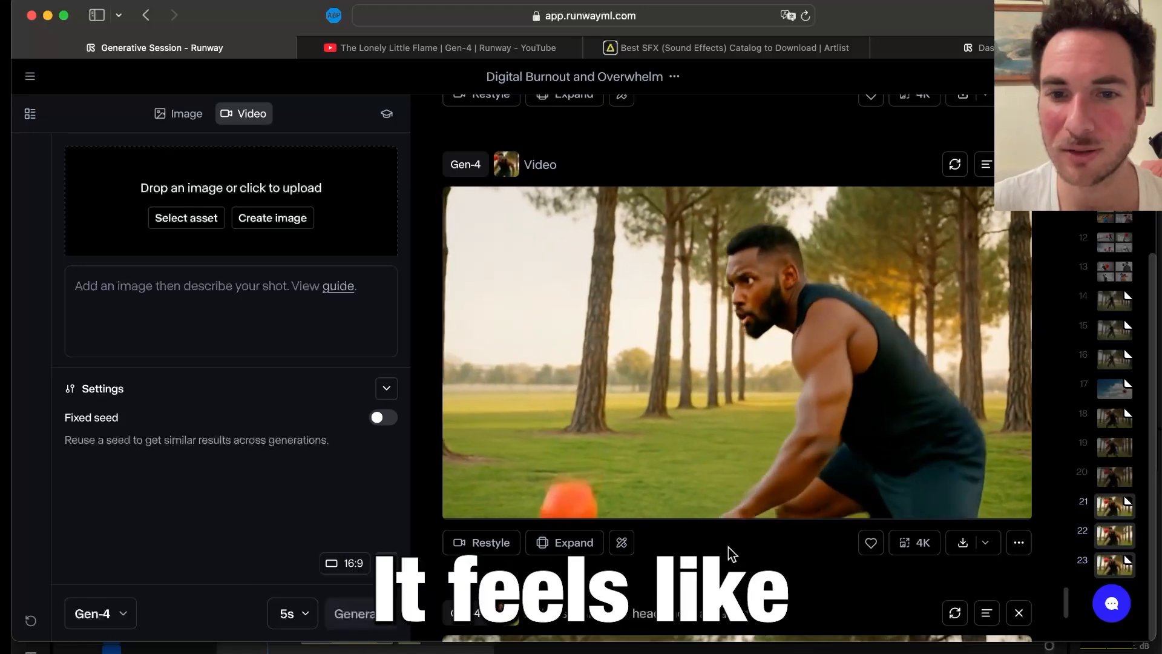
Read the "ball hits man in the head and man falls down" prompt and play its Gen-4 clip
scroll(730, 553, down, 3)
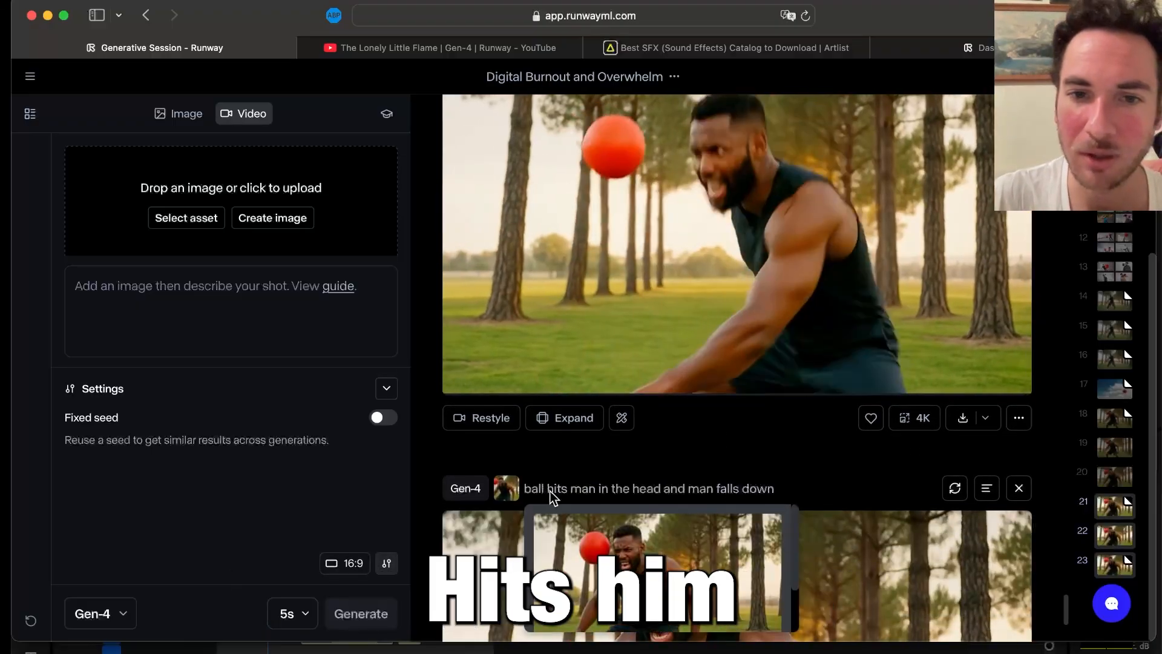
scroll(600, 495, down, 4)
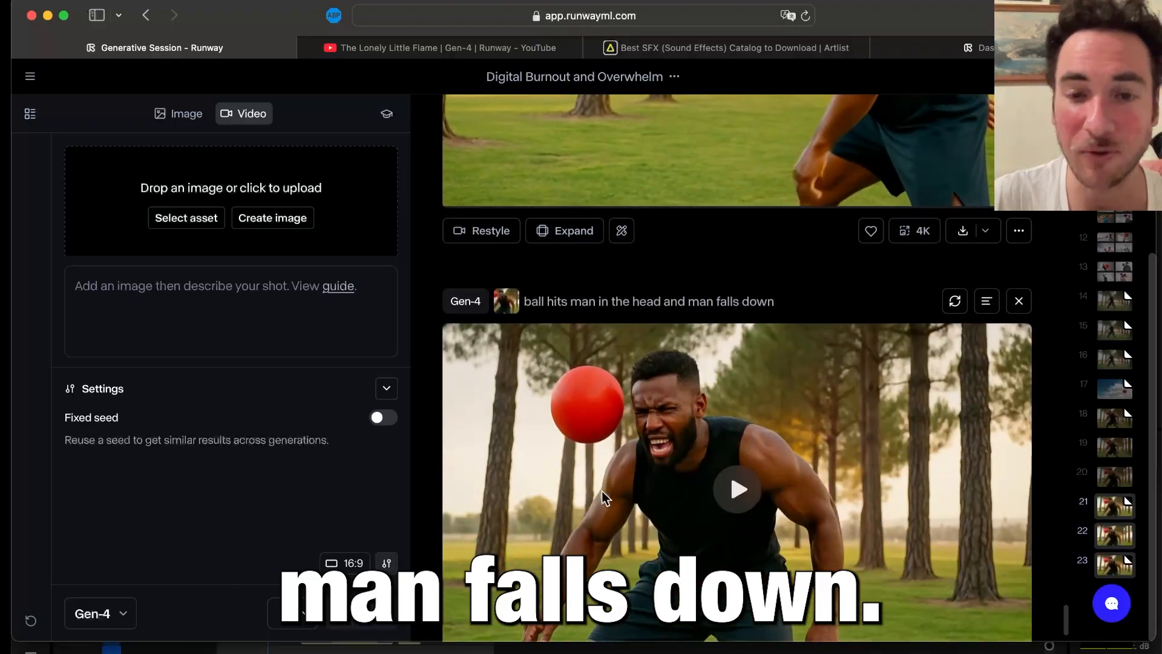
click(737, 490)
scroll(739, 492, down, 2)
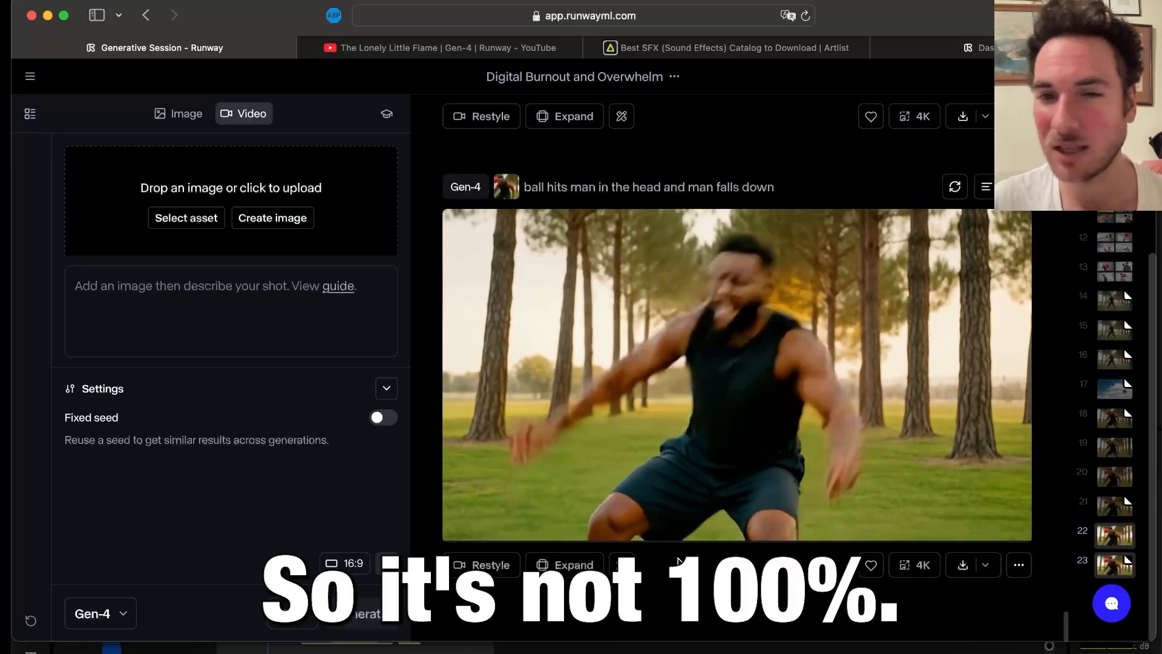
mouse_move(692, 400)
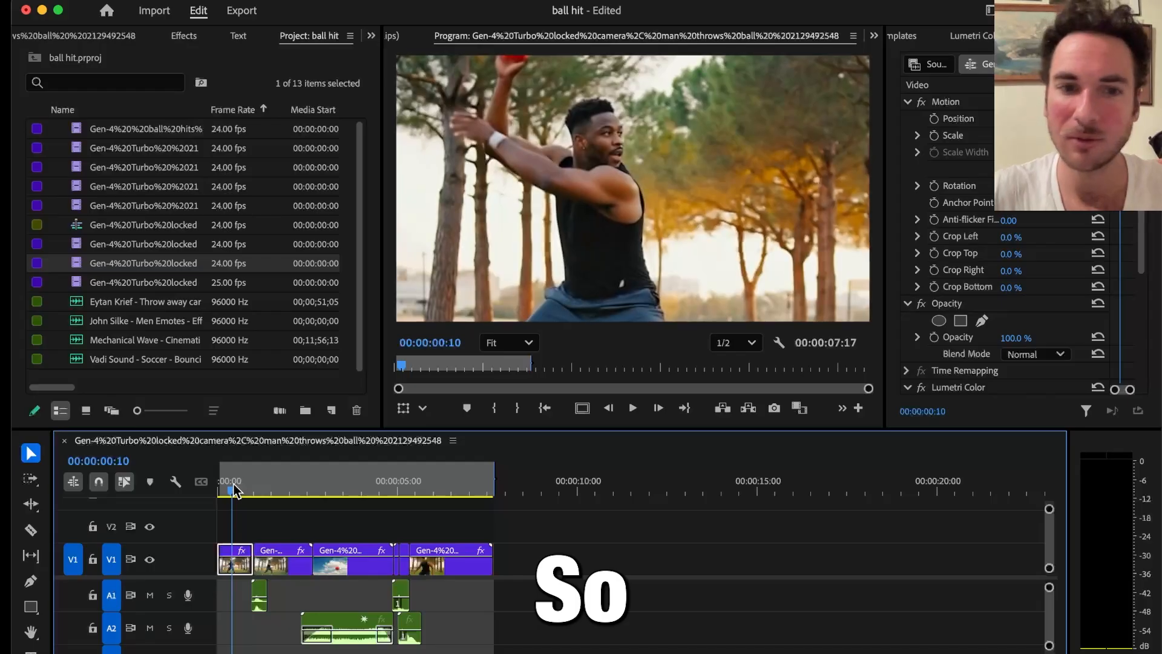
Play the opening close-up of the man throwing the ball from the start of the ball hit sequence in Premiere Pro
key(equal)
key(equal)
key(equal)
drag(380, 486, 224, 472)
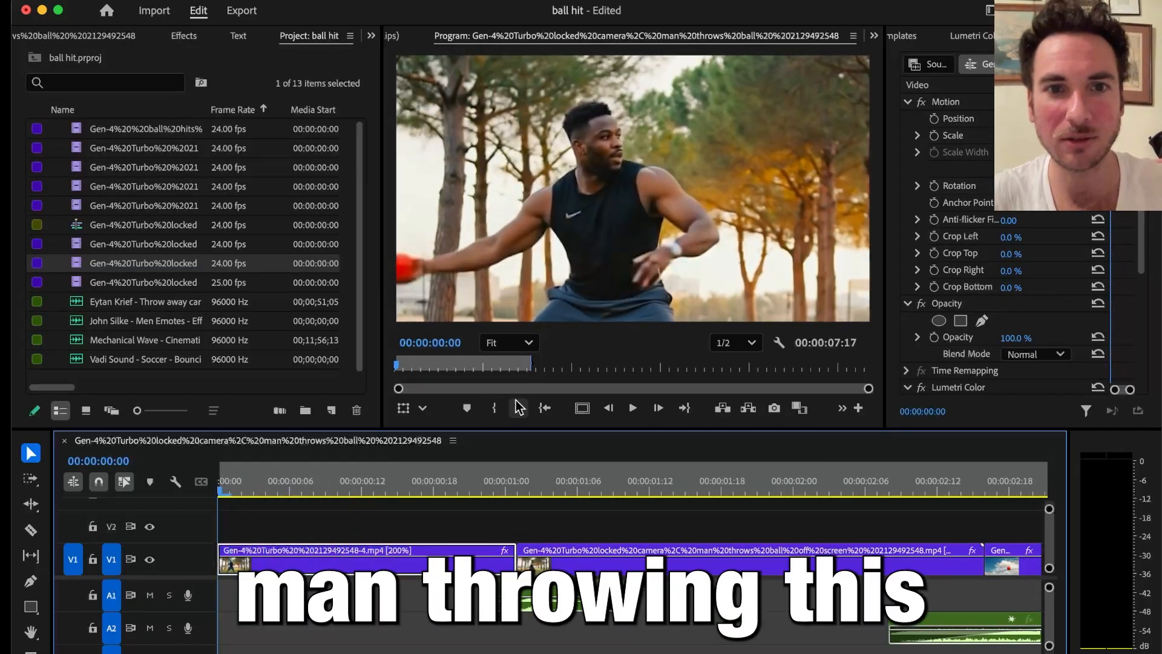
key(space)
drag(366, 481, 179, 494)
key(space)
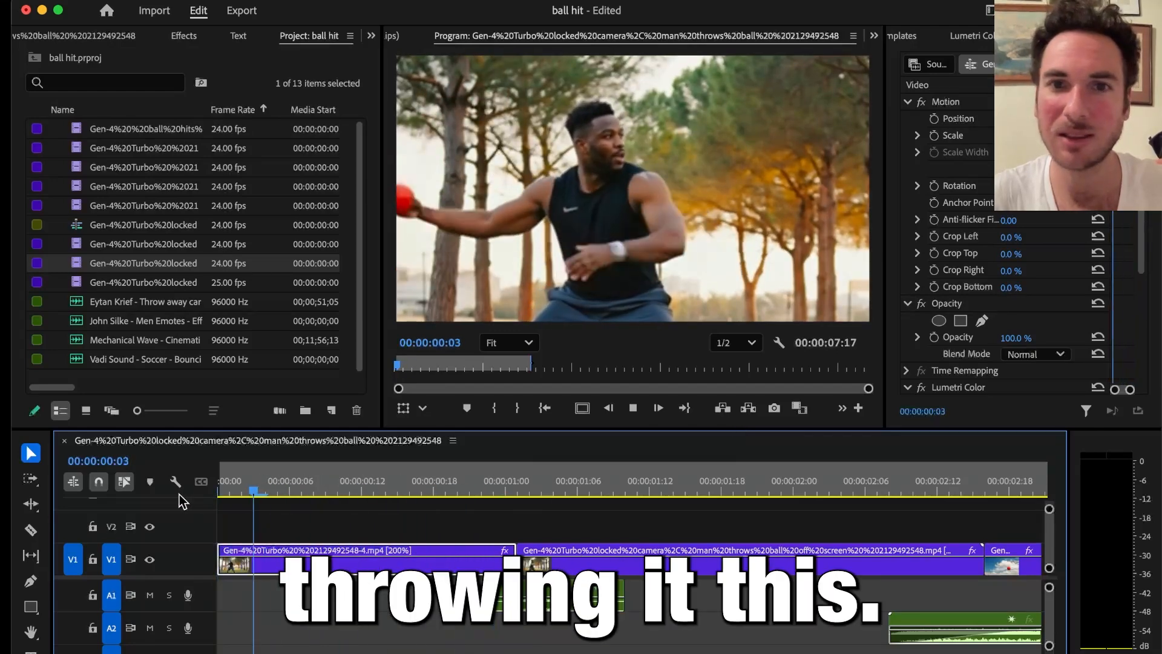
key(space)
Open the opening throw clip's full-frame source for comparison and replay the sequence from its start into the wide throw shot
double_click(427, 572)
key(space)
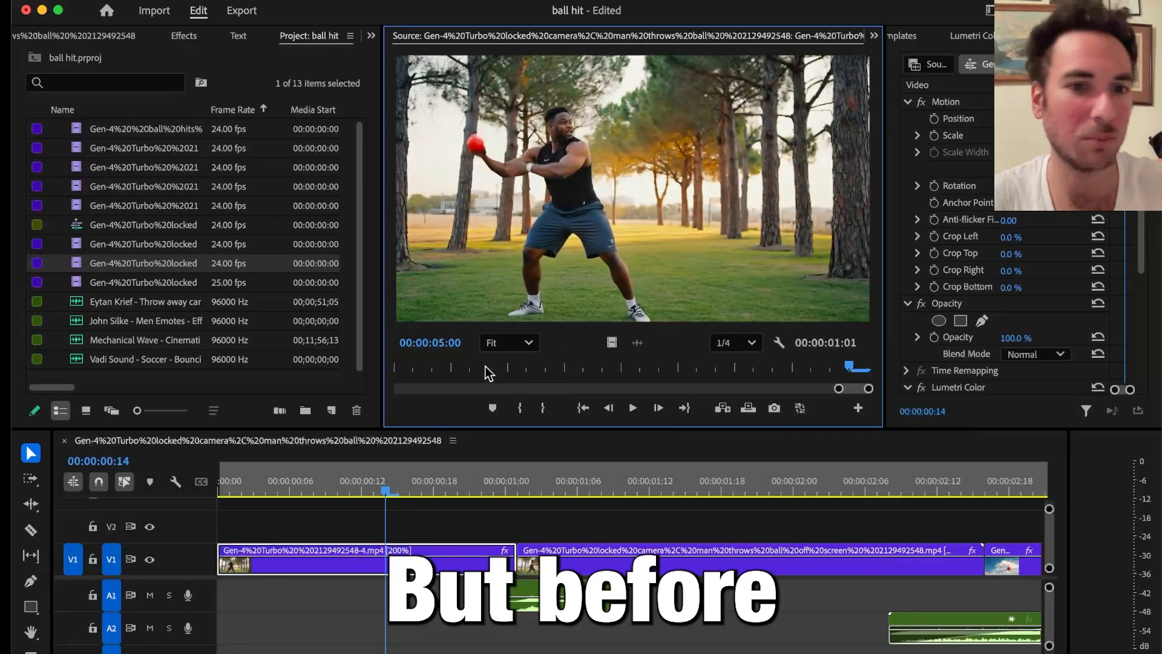
click(302, 492)
drag(302, 486, 188, 486)
key(space)
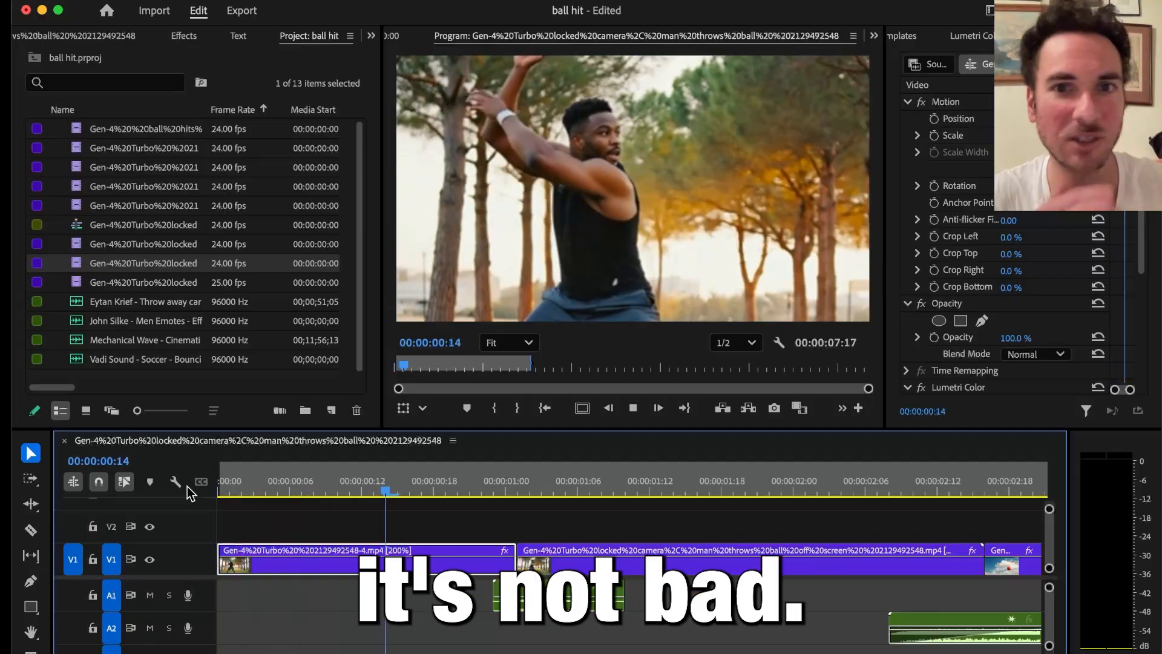
key(space)
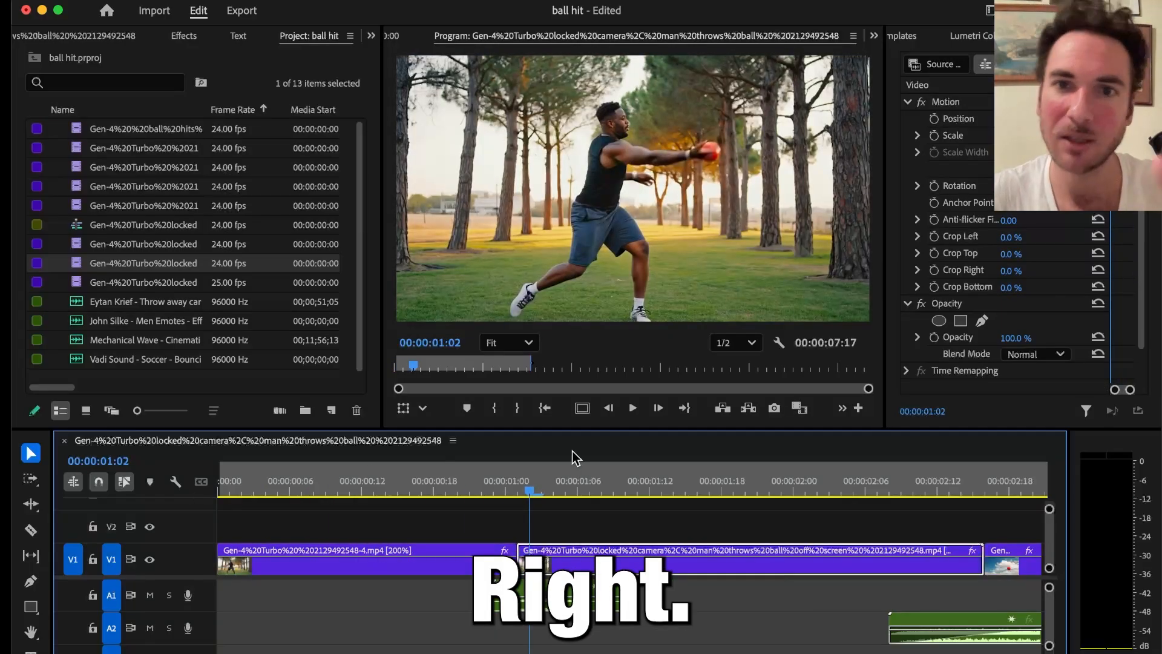
Open the source of the second throw clip, scrub from its beginning to the used portion and play it
double_click(564, 569)
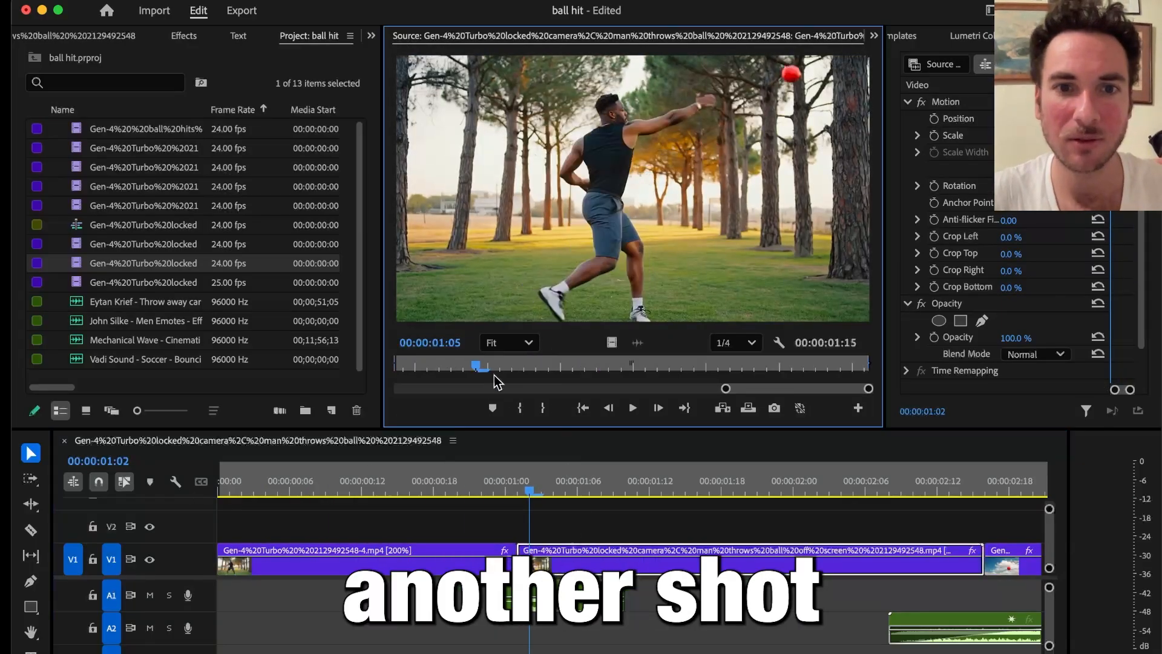
drag(477, 367, 371, 362)
drag(474, 376, 604, 353)
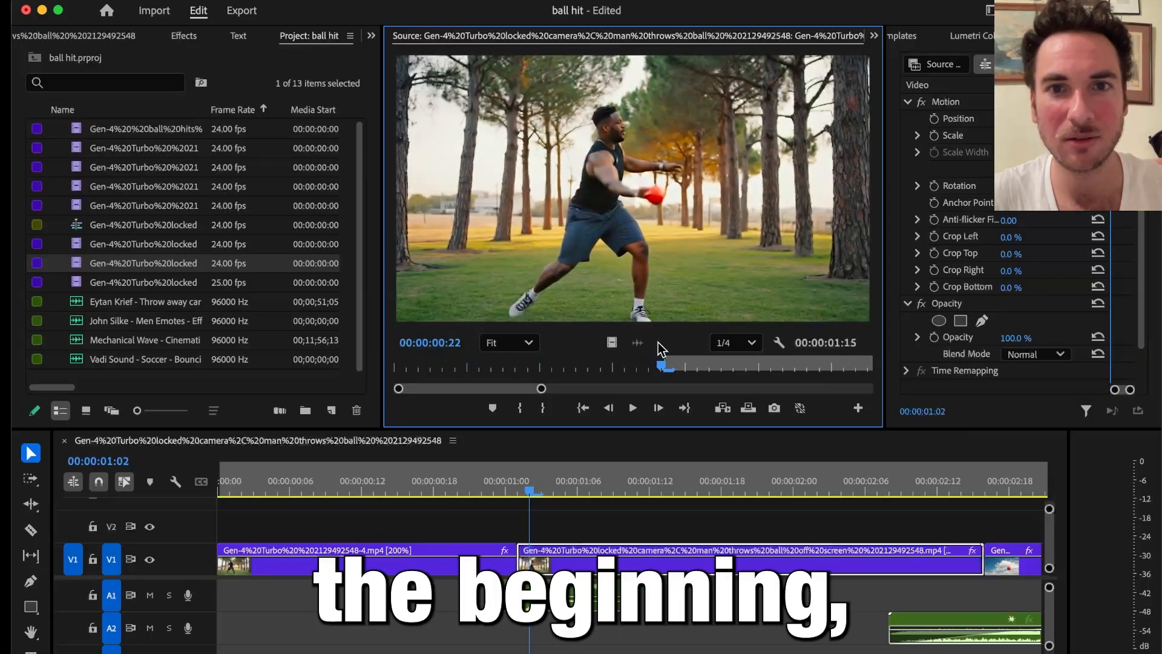
key(space)
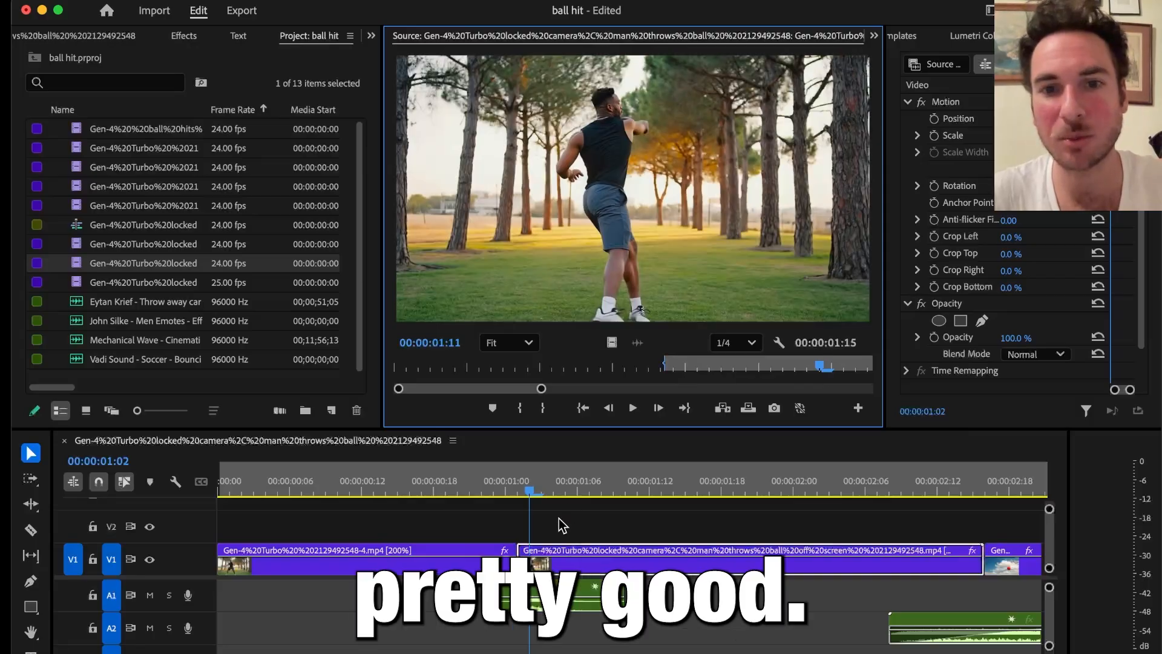
Return to the scaled-up opening close-up and play the cut from it into the wide throw shot
drag(522, 487, 448, 484)
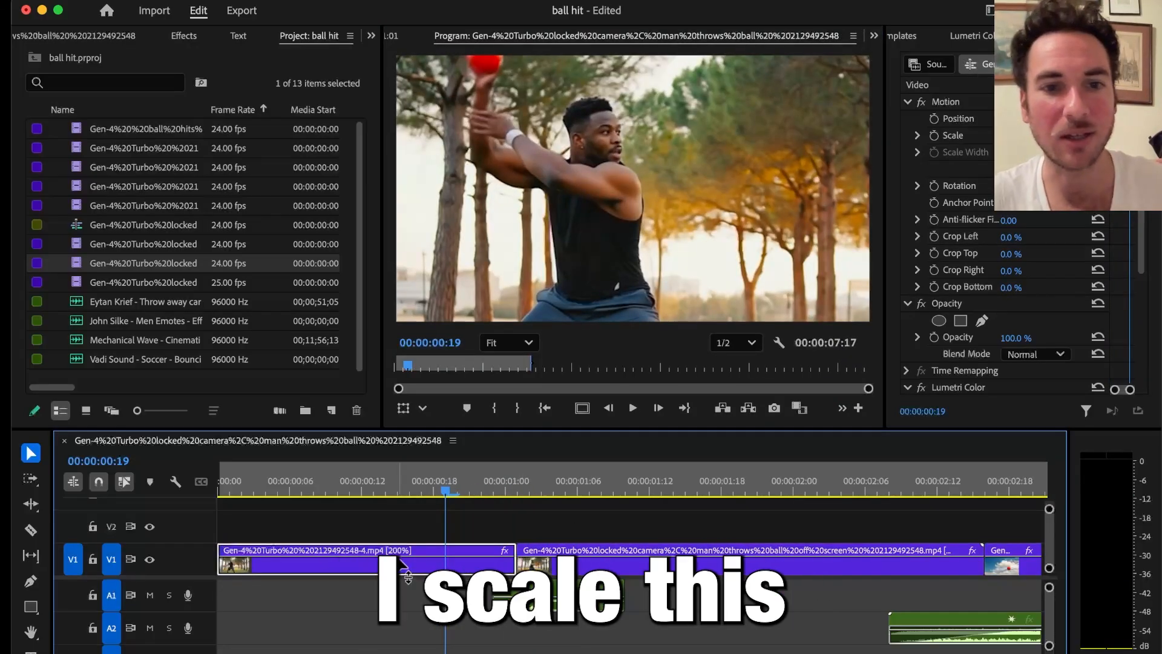
drag(480, 487, 138, 475)
key(space)
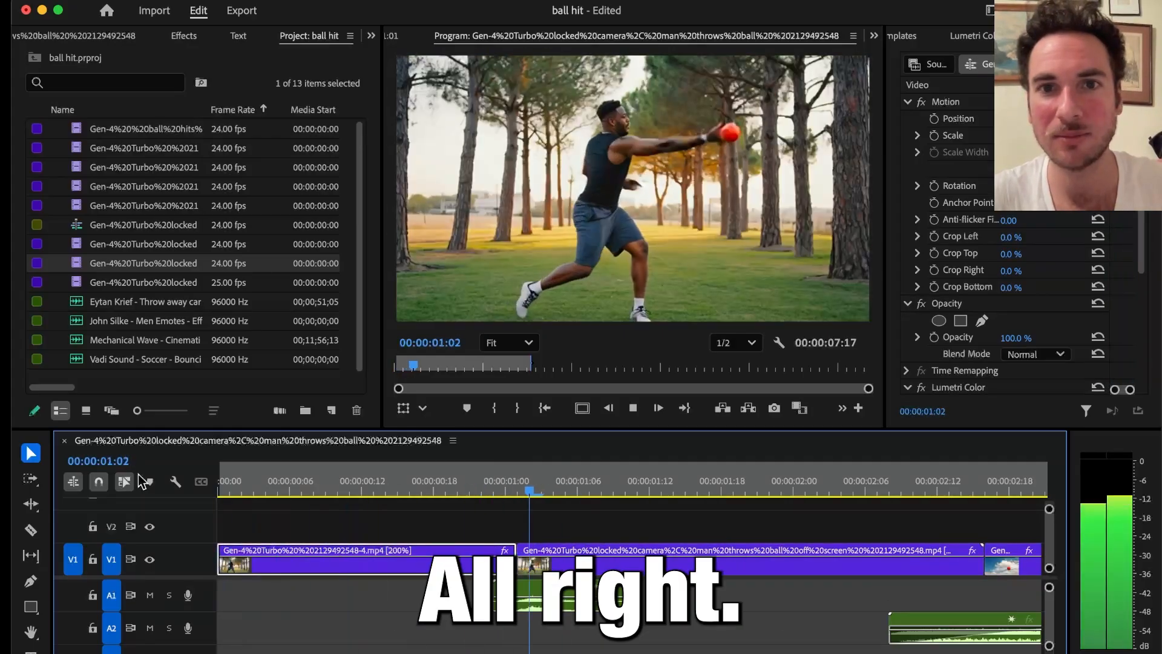
key(space)
Play the swoosh sound effect under the throw, and replay both throw shots with it from the sequence start
click(553, 596)
click(489, 485)
key(space)
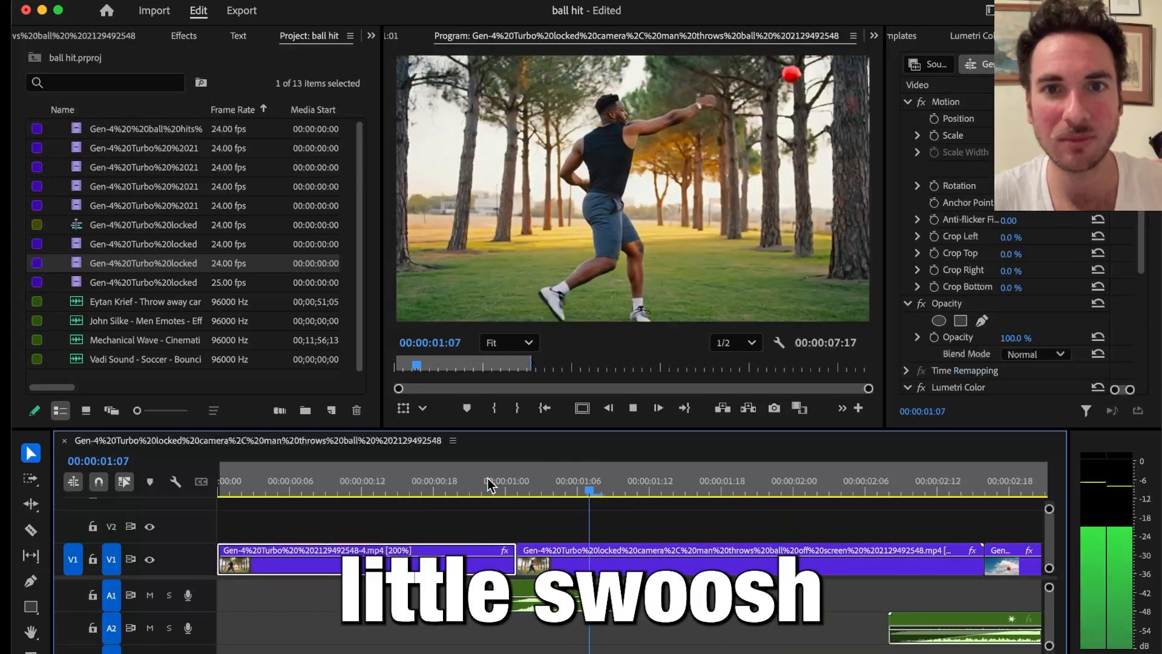
key(space)
drag(505, 483, 99, 481)
key(space)
key(space)
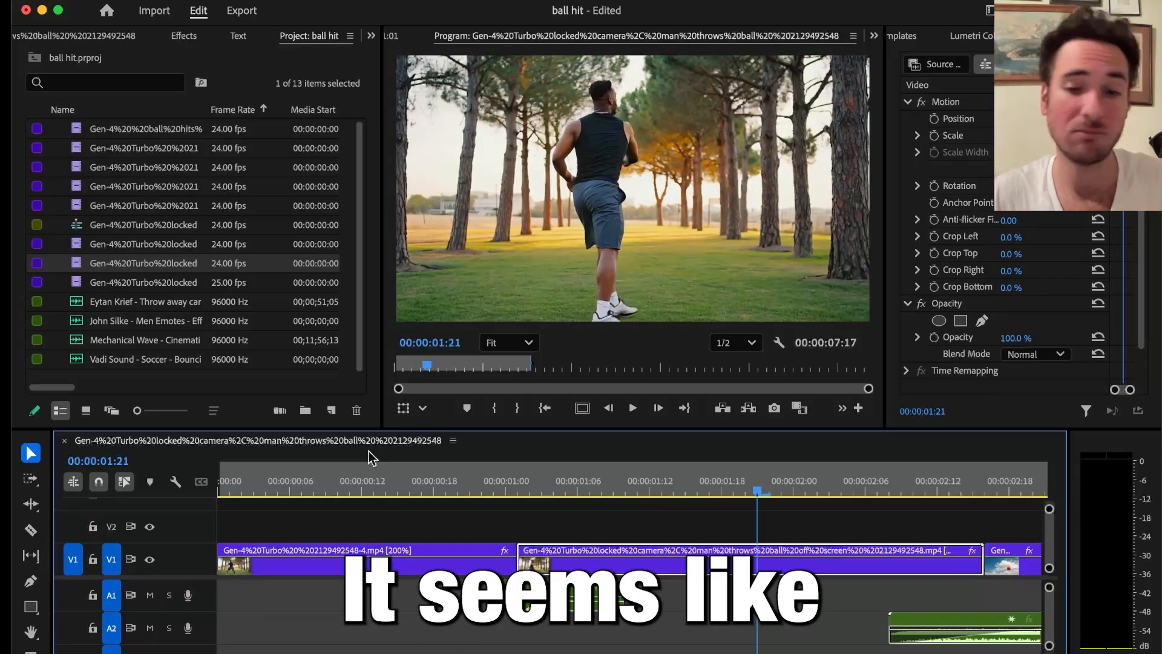
Play the third clip, where the red ball flies across the cloudy sky, together with its sound effect
key(space)
scroll(725, 471, right, 5)
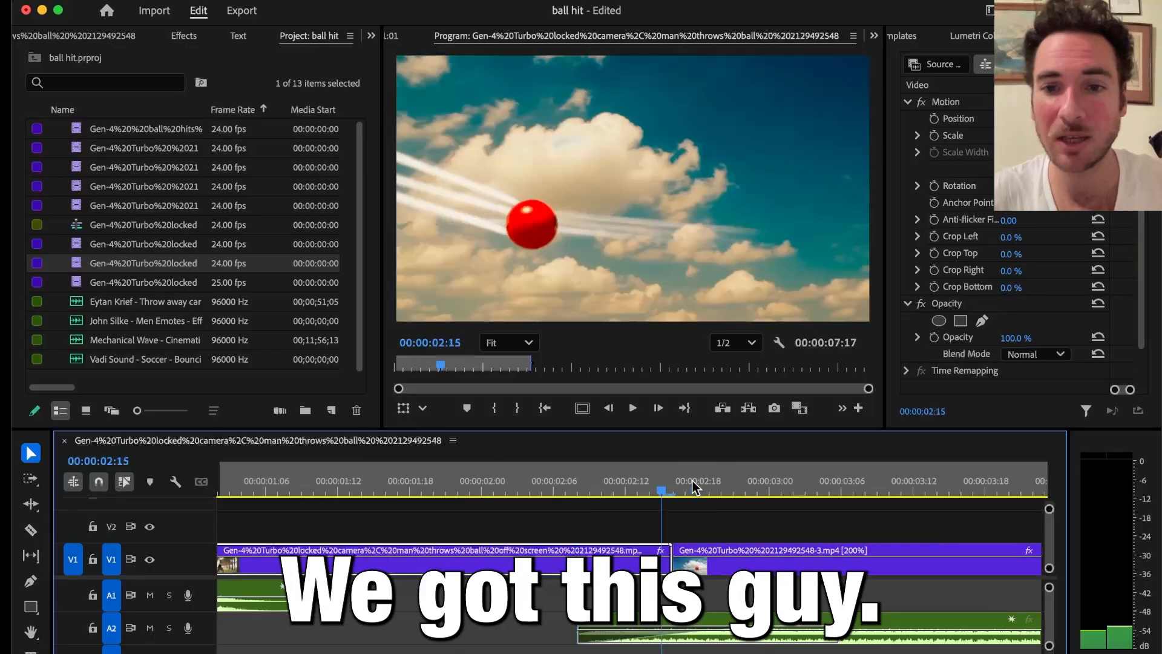
click(718, 483)
scroll(719, 485, right, 3)
key(space)
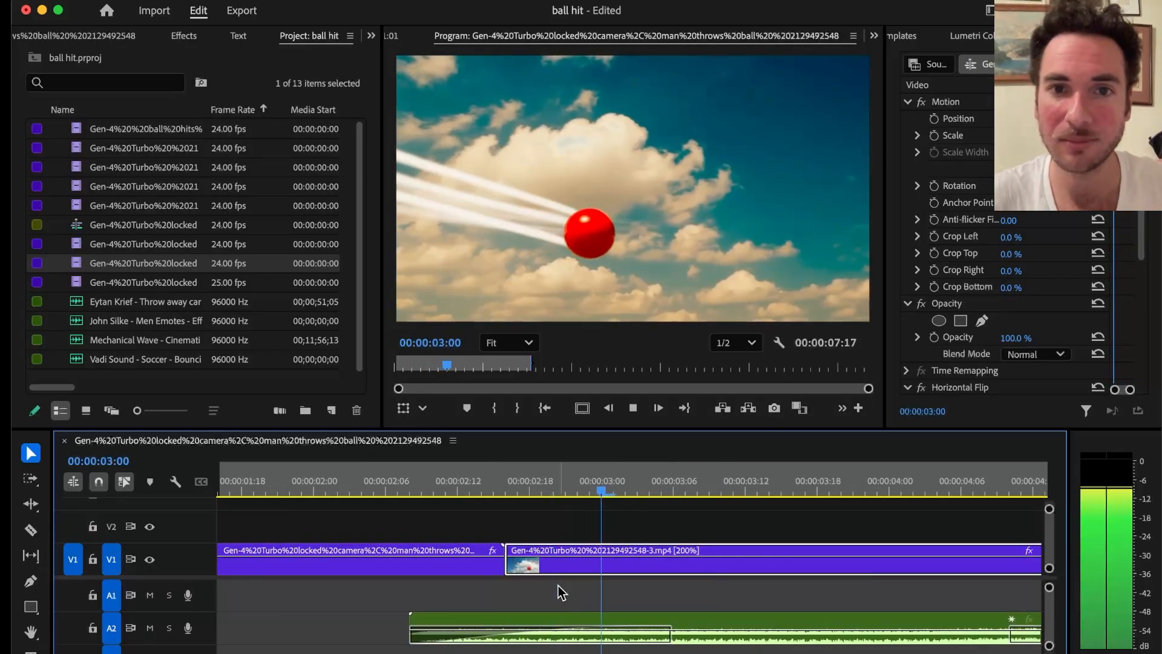
key(space)
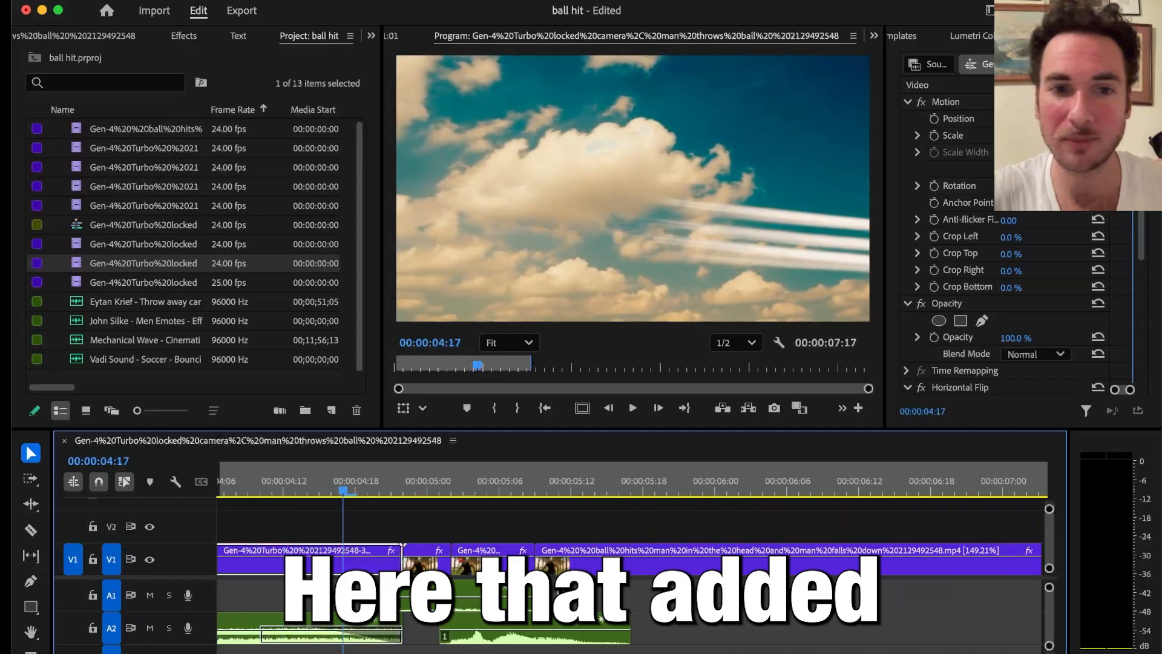
Fit the whole sequence in the timeline and replay the transition from the throw to the sky clip to hear its missile-like sound
key(backslash)
click(386, 488)
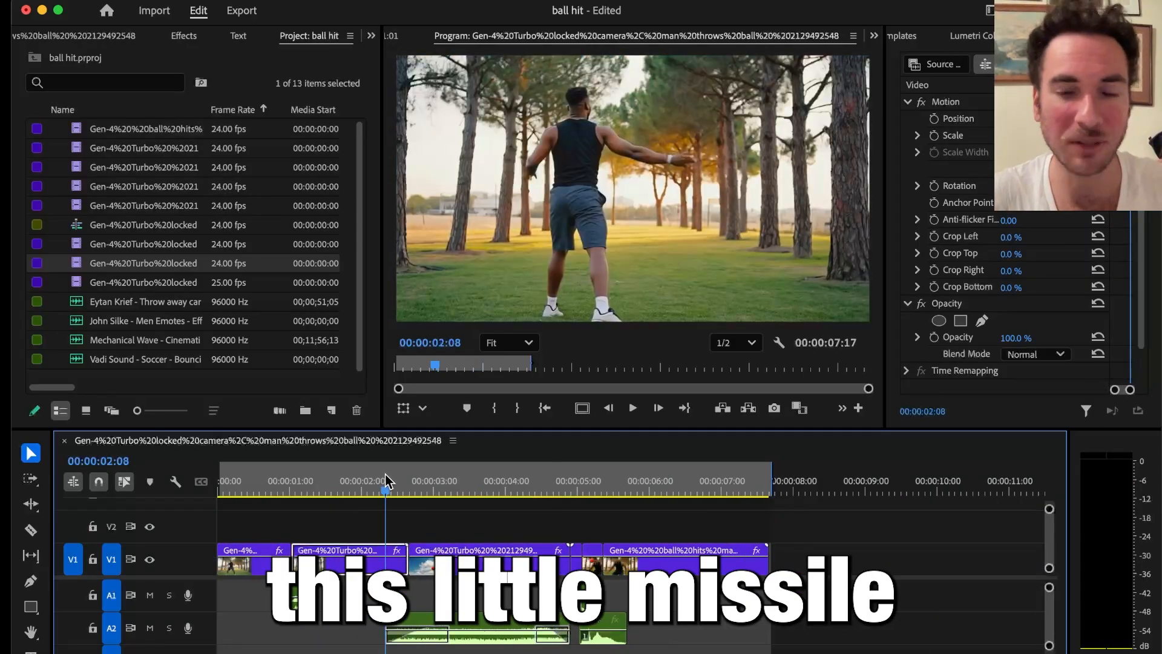
key(space)
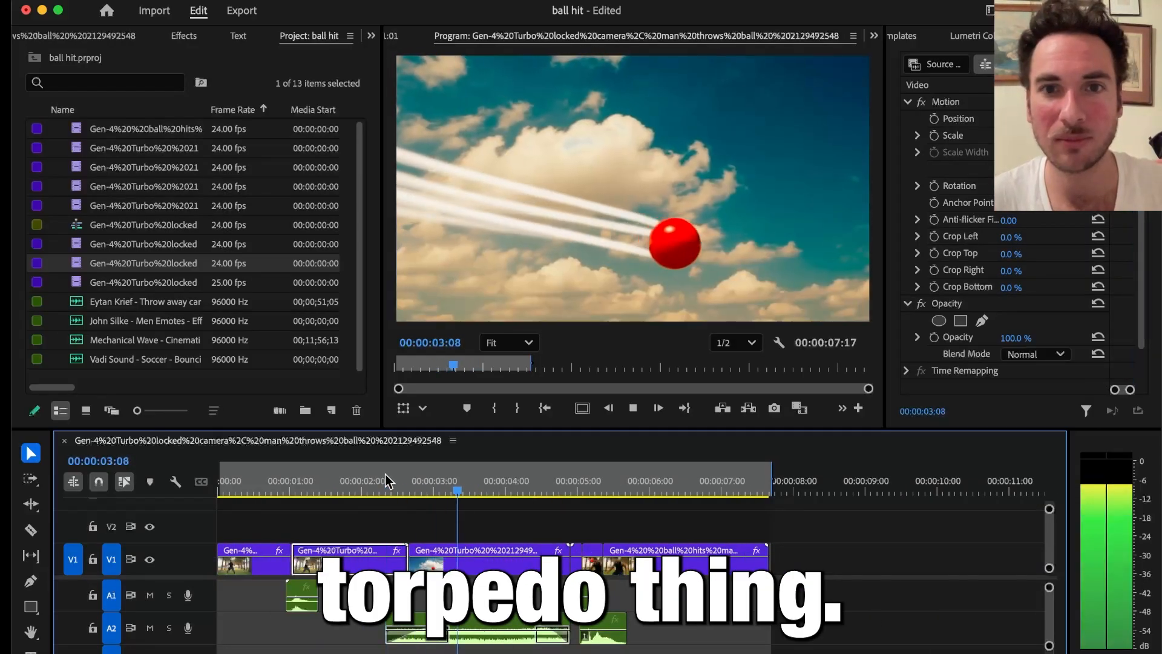
click(480, 487)
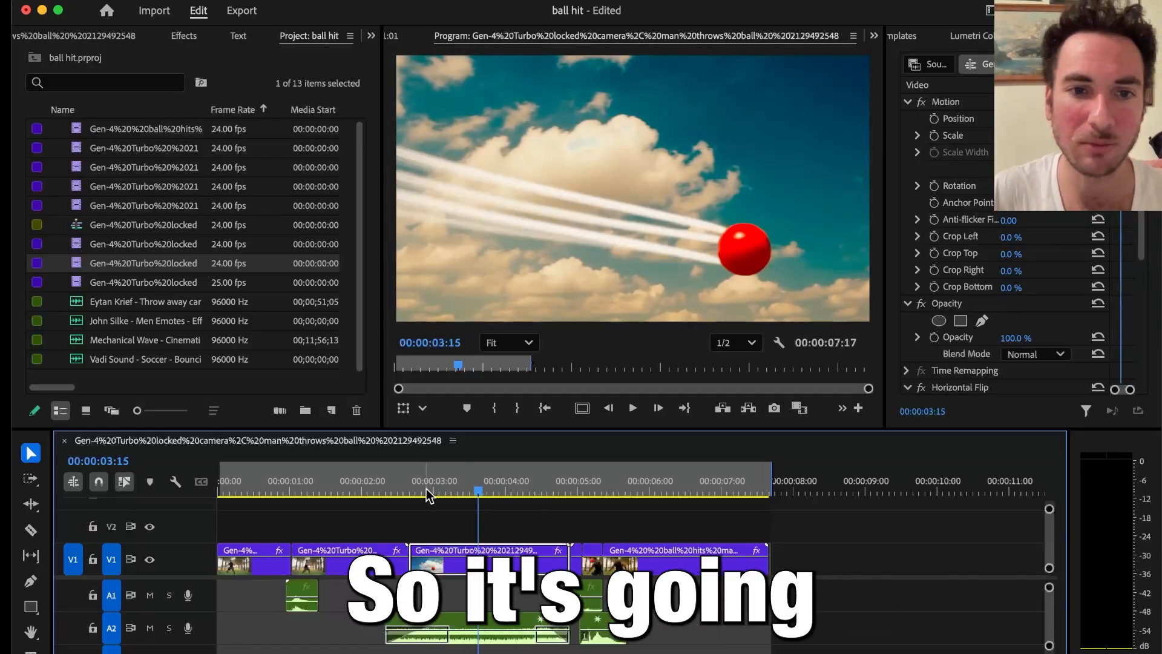
click(390, 488)
key(space)
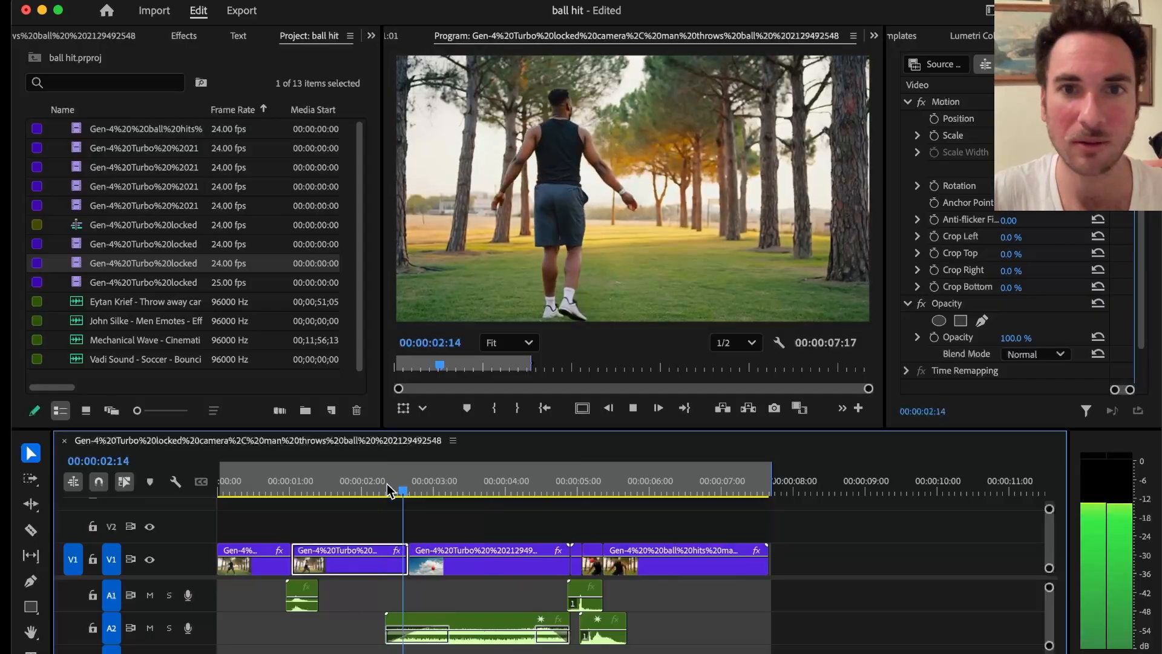
Stop playback and check the sky clip's speed and duration settings, leaving them as they are
key(space)
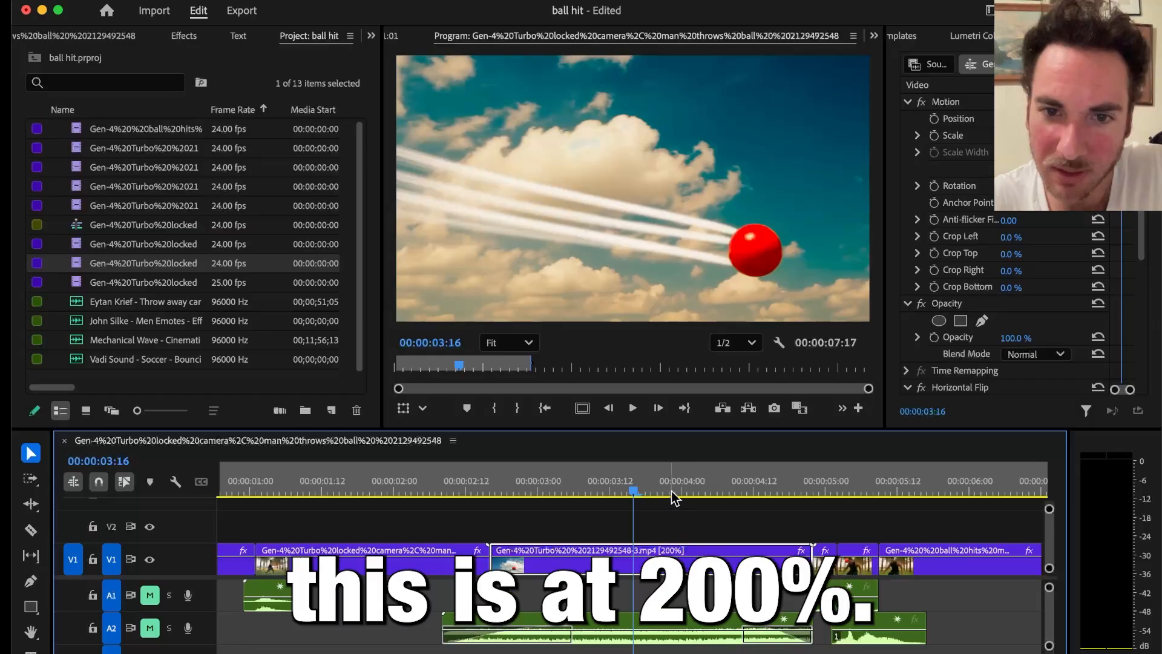
right_click(645, 563)
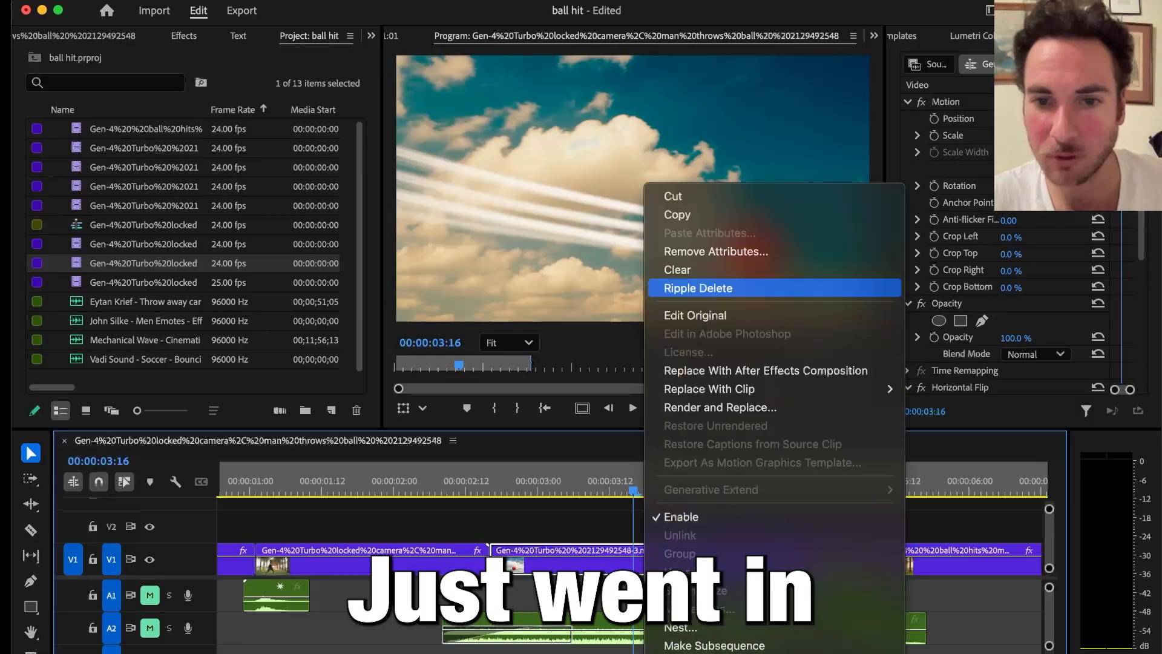
click(726, 354)
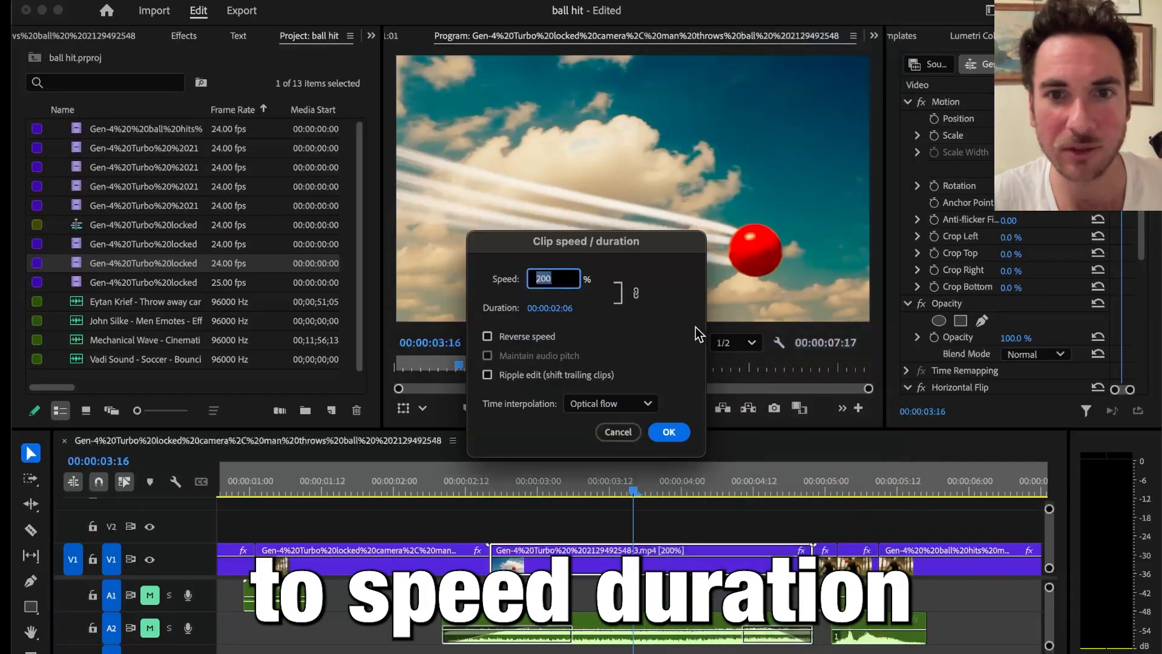
click(618, 431)
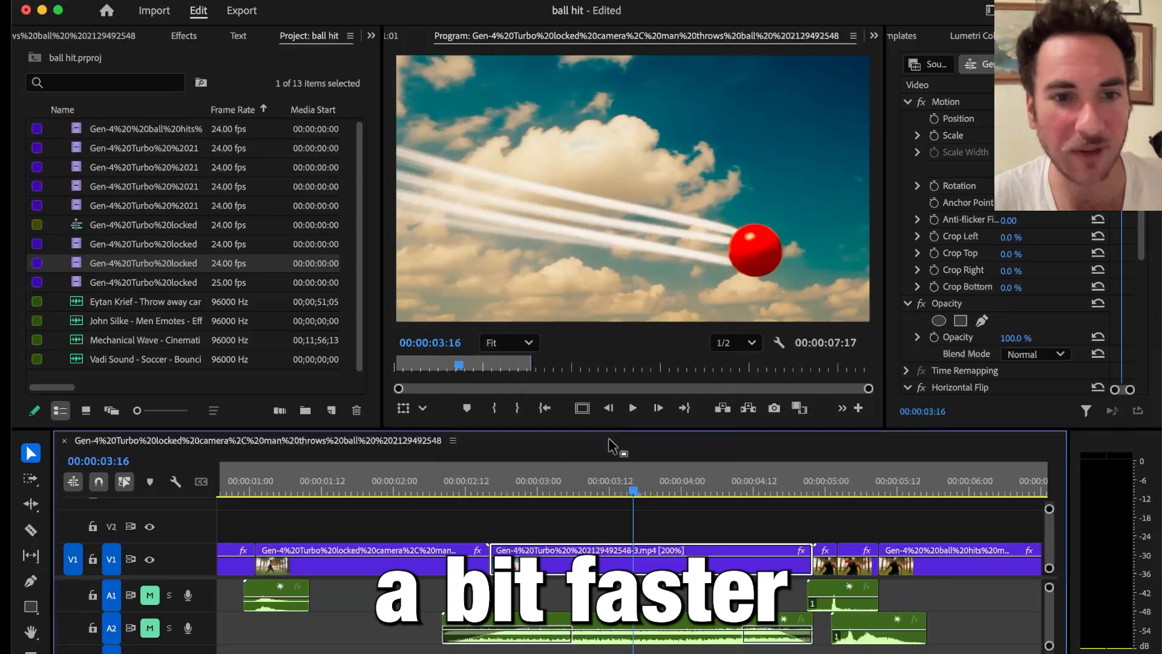
Check the speed and duration settings of the wide throw clip before the sky shot, without changing them
click(414, 478)
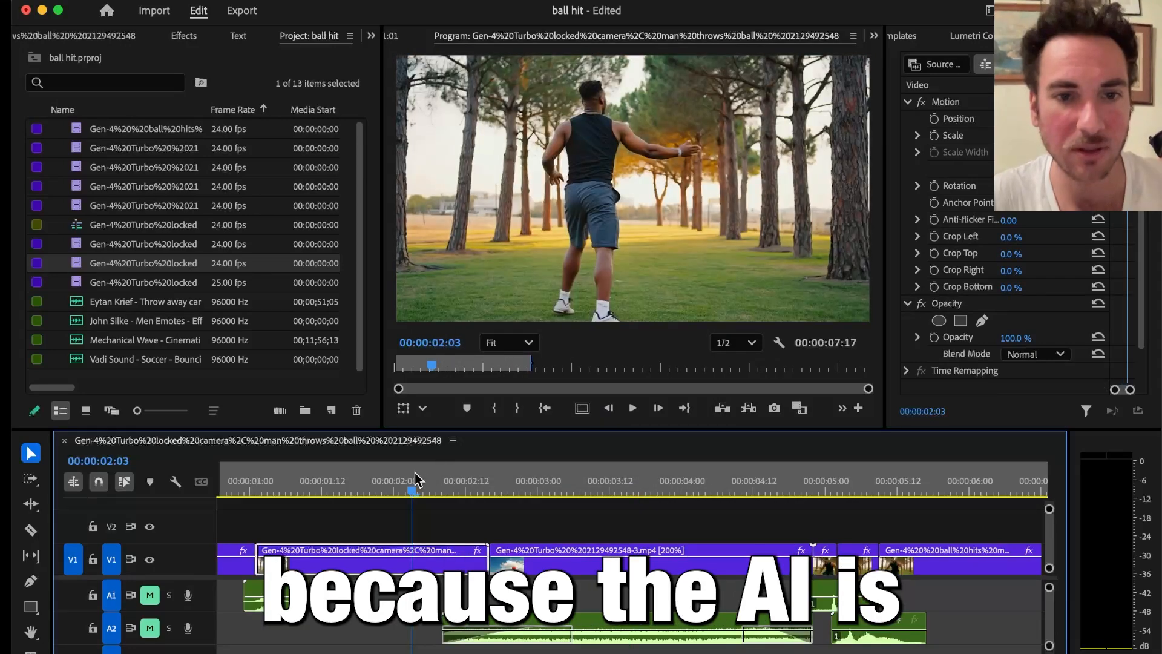
right_click(365, 567)
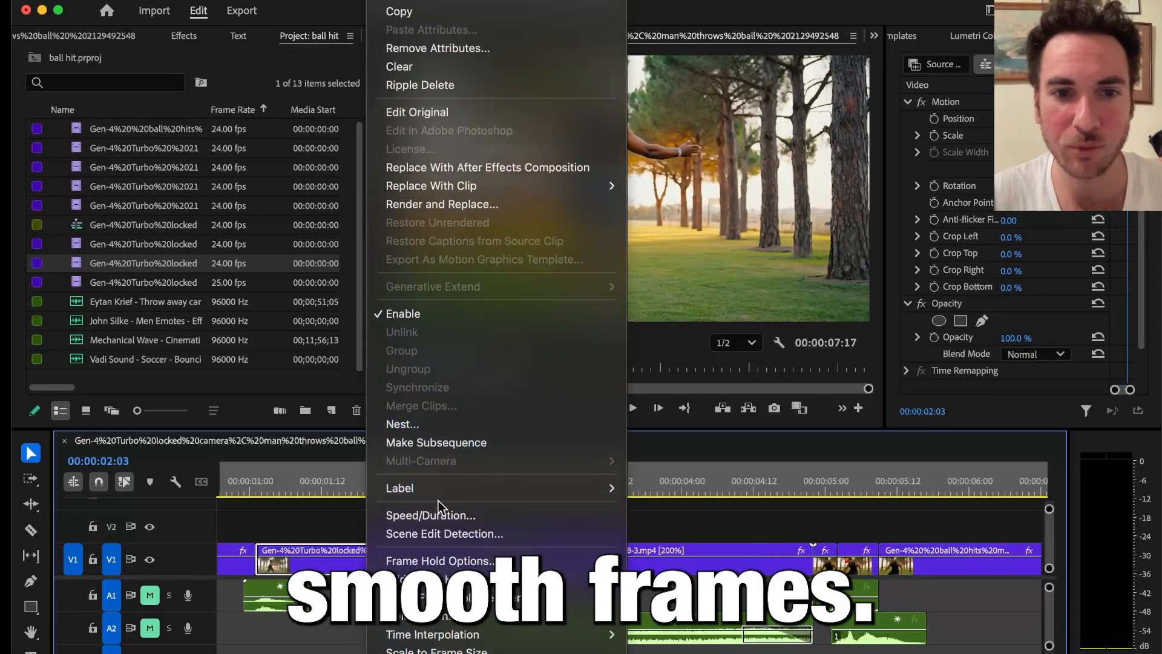
click(437, 516)
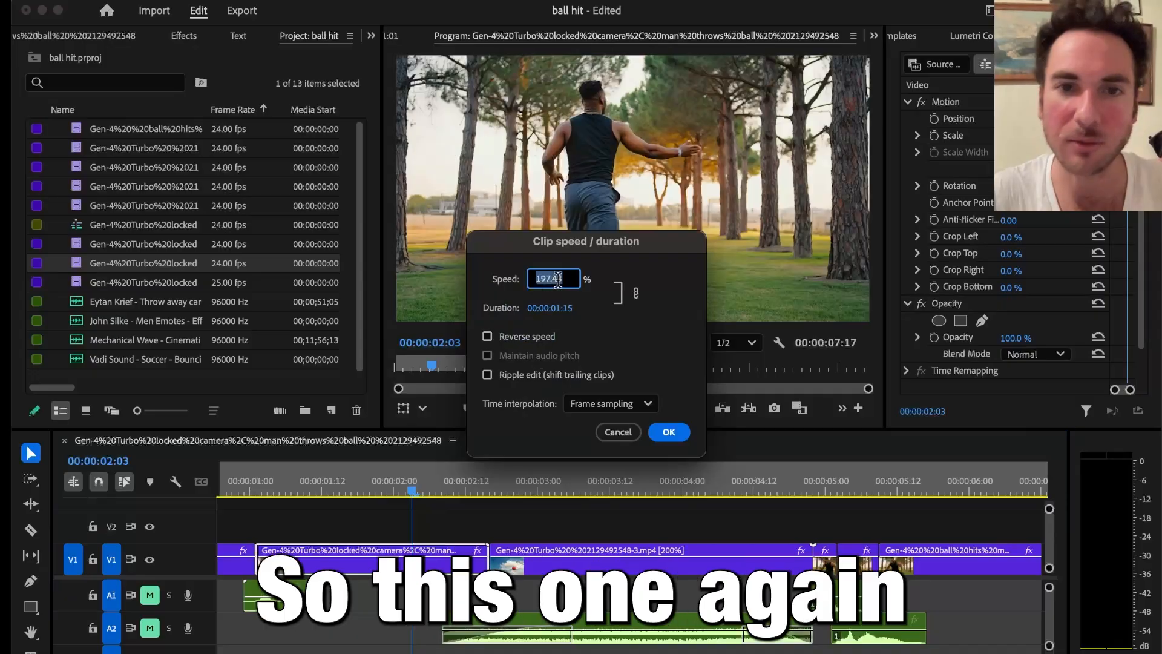
click(617, 432)
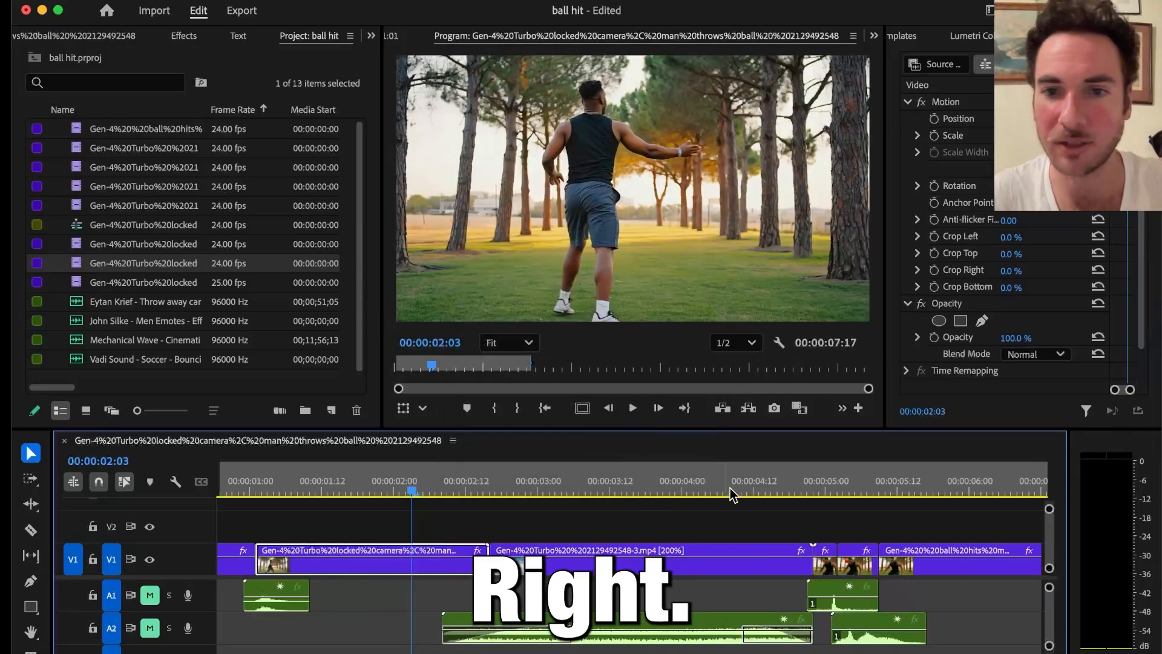
Play the end of the sky clip and step across the cut into the close-up where the red ball approaches the man's face
click(748, 484)
key(space)
key(space)
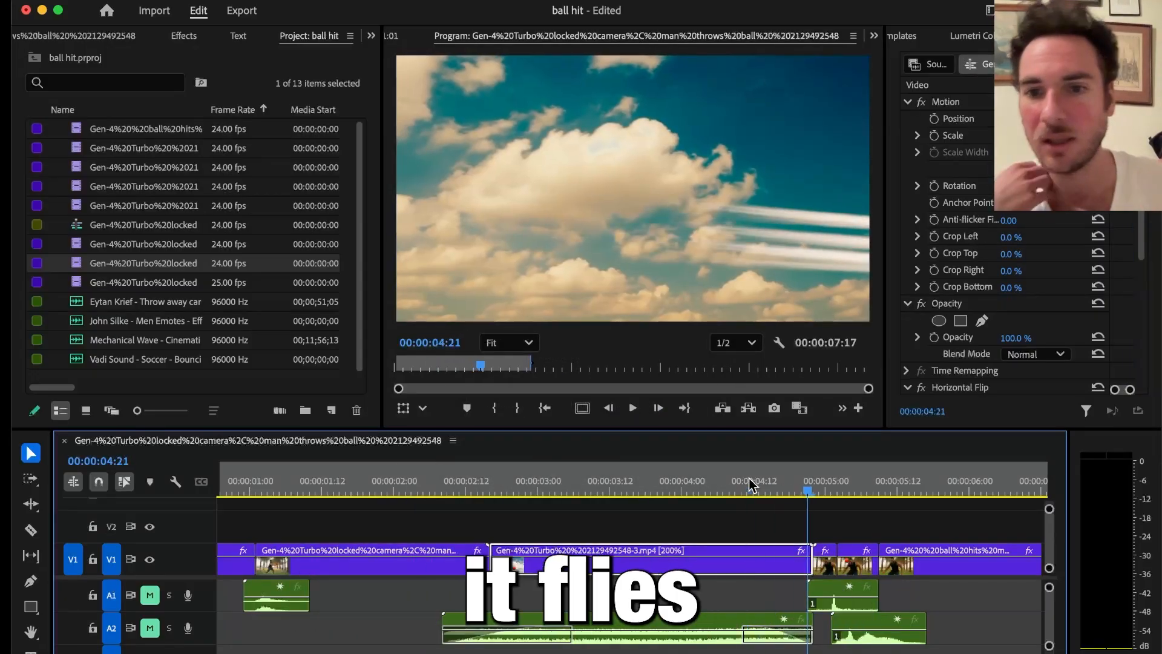
key(equal)
key(equal)
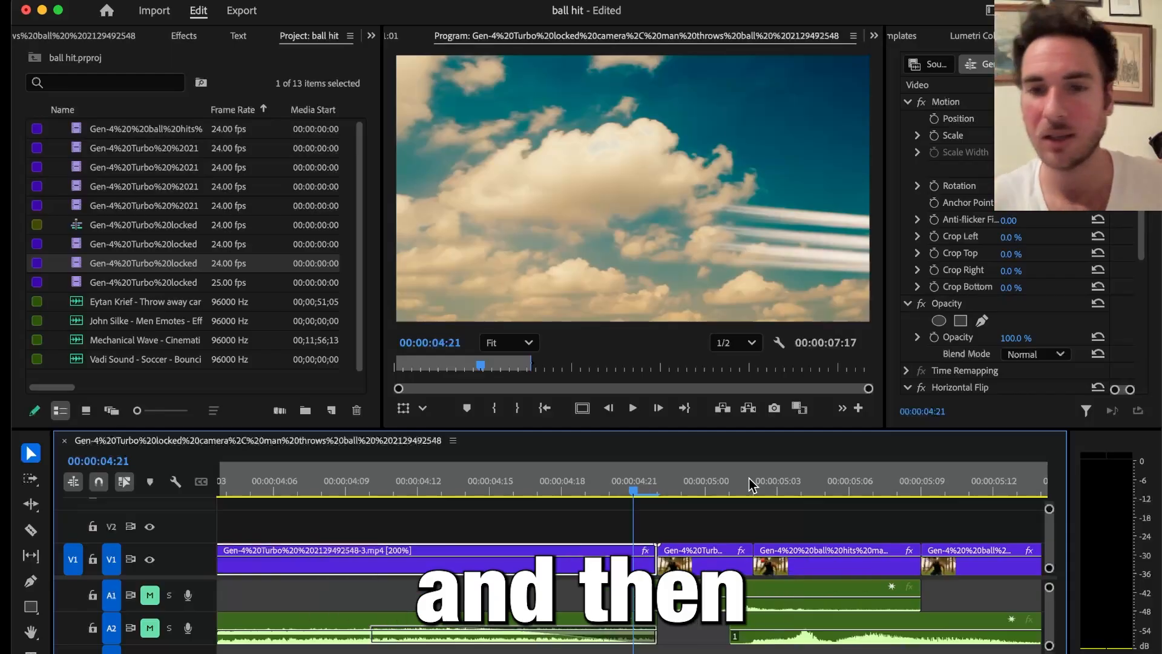
key(Right)
key(Right)
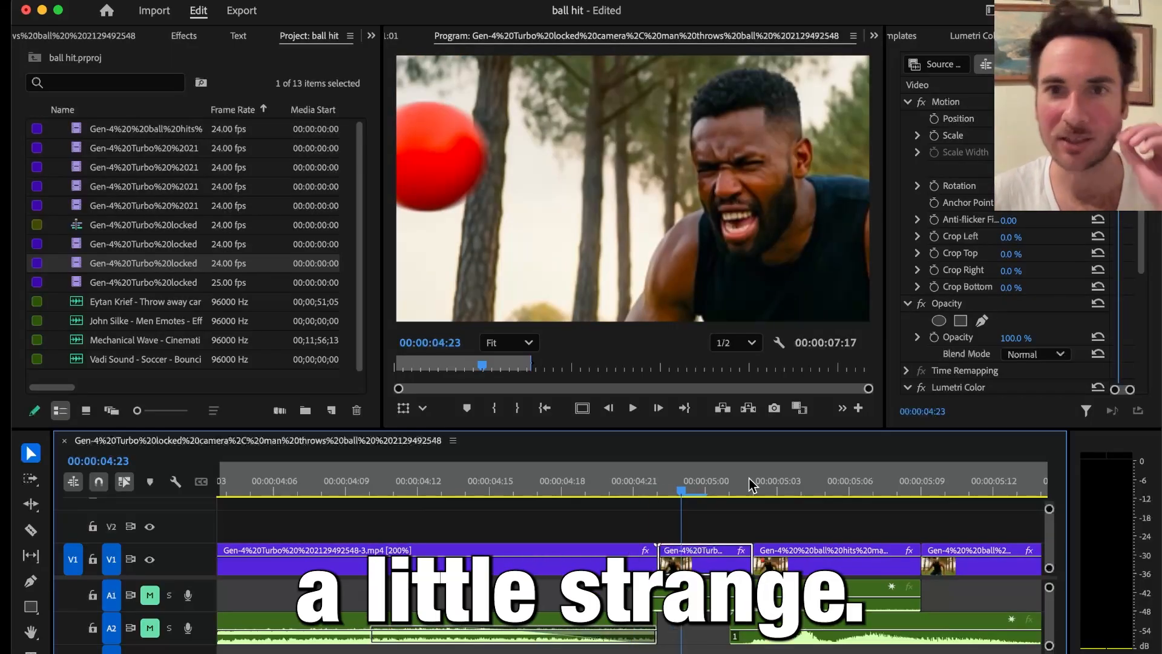
drag(711, 485, 674, 479)
click(706, 482)
Switch to Photoshop and toggle the visibility of Layer 1 copy to compare the still with and without the red ball
mouse_move(612, 423)
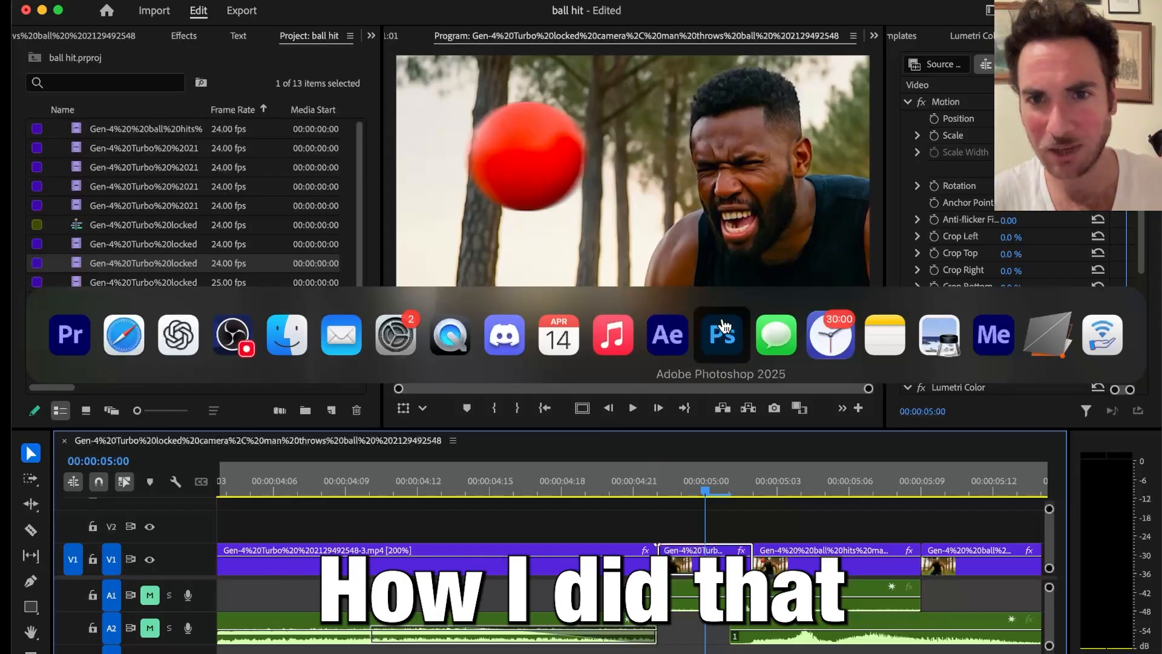
click(723, 335)
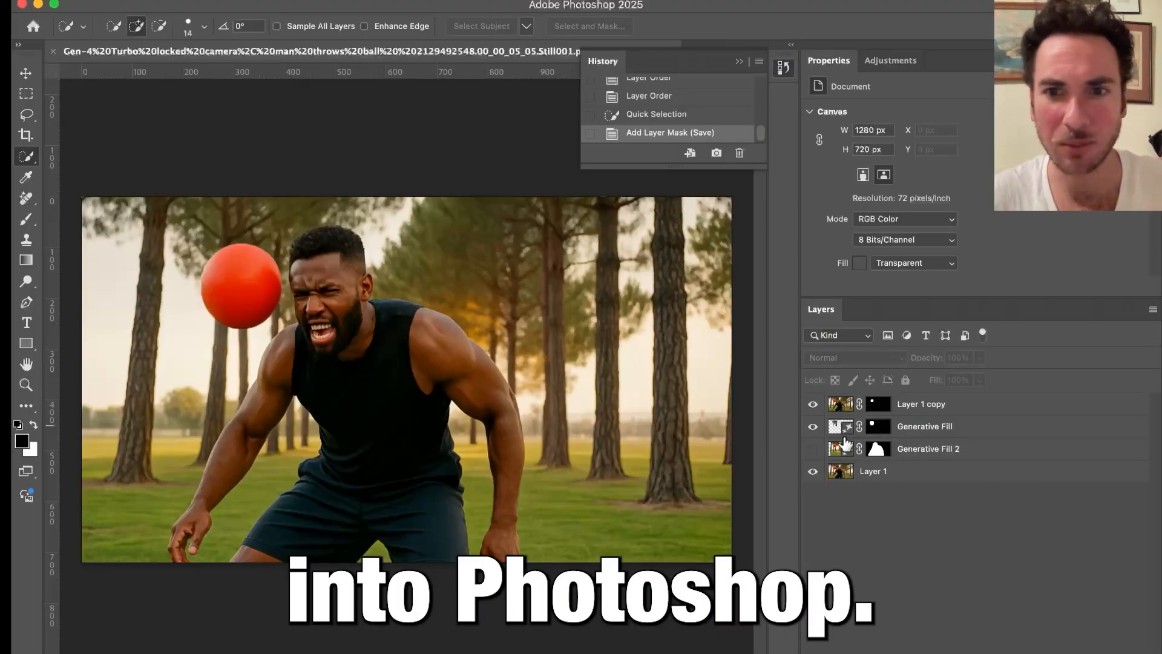
click(813, 404)
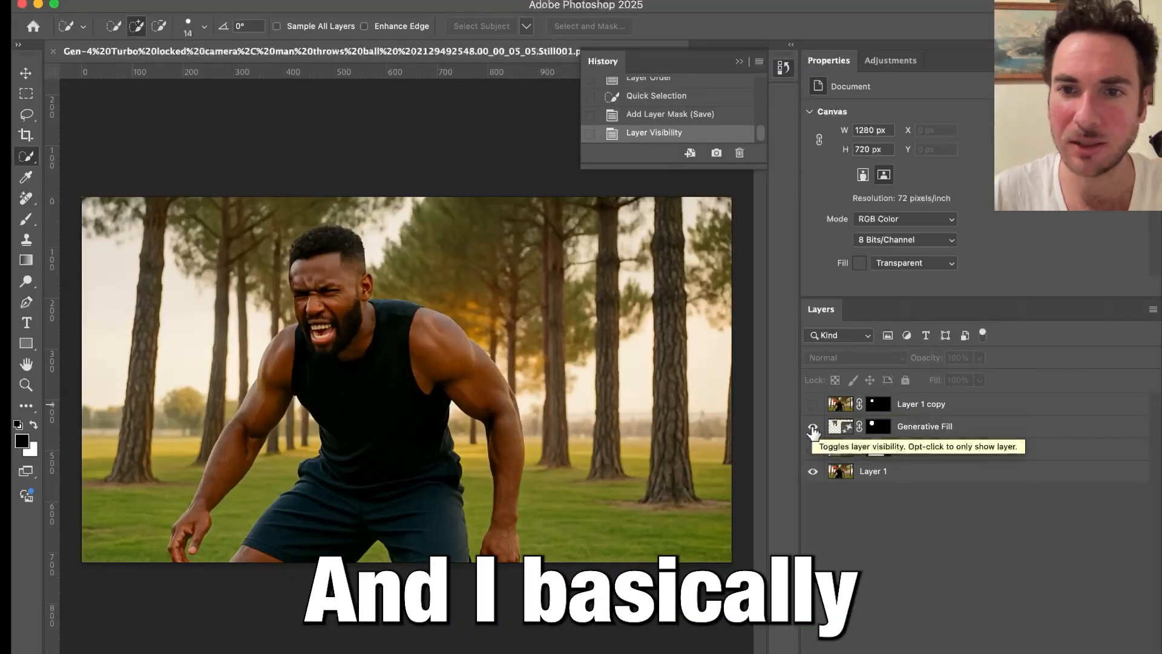
click(814, 406)
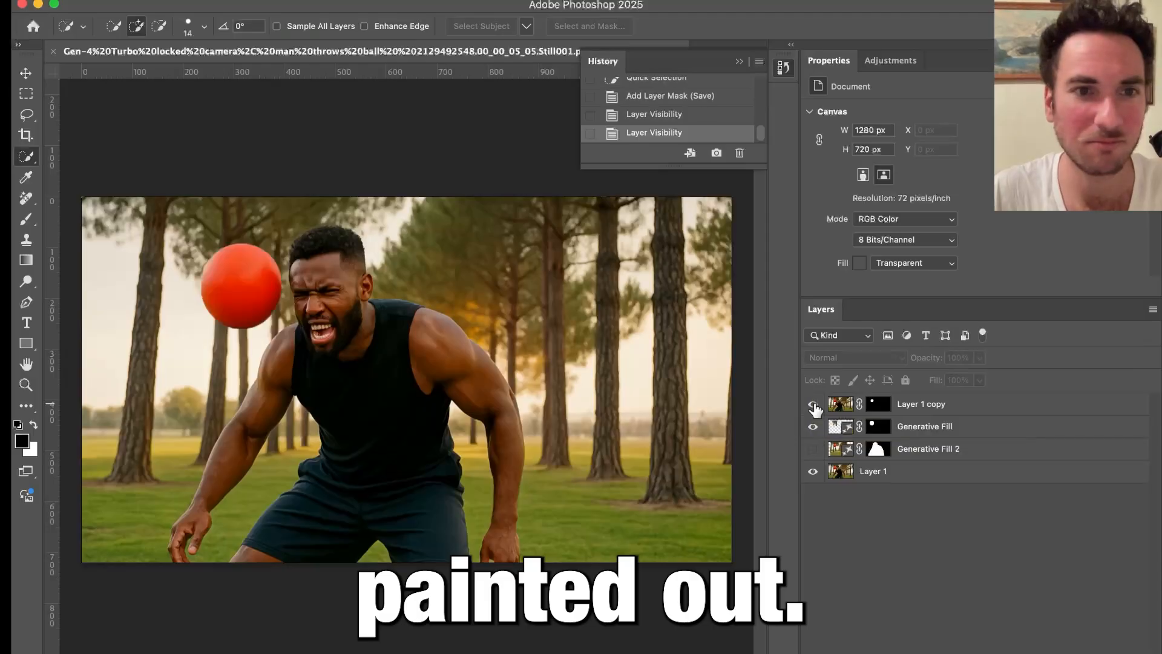
click(815, 406)
click(814, 405)
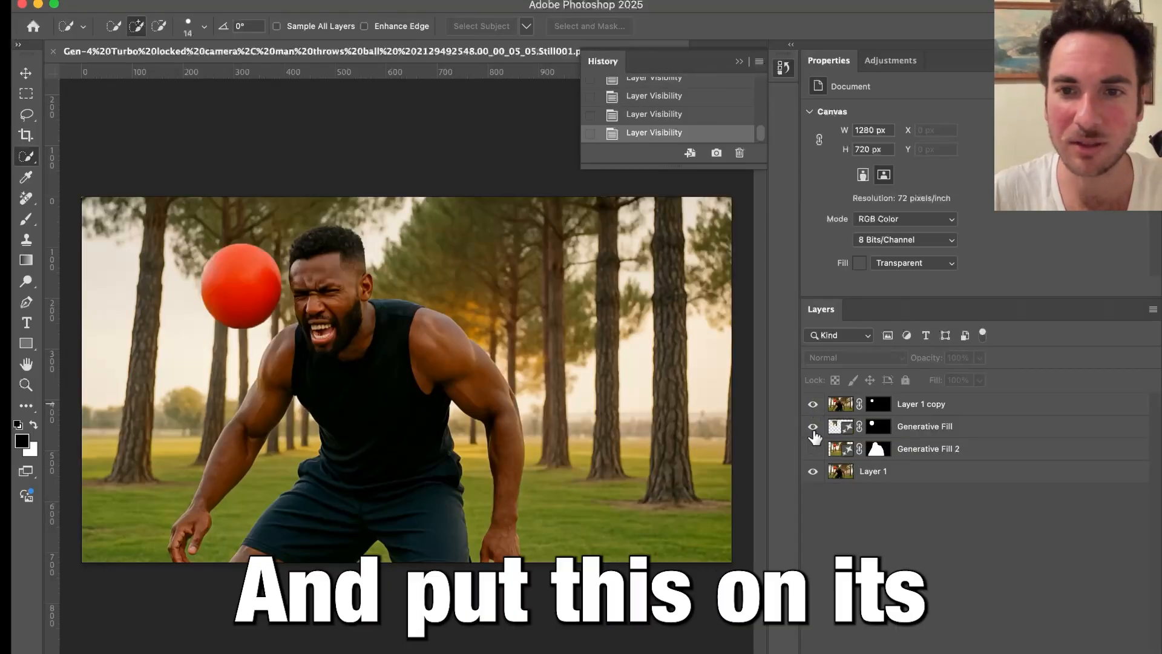
Hide the Generative Fill and Layer 1 layers to isolate the cut-out ball, and show Layer 1 again
click(813, 427)
click(814, 473)
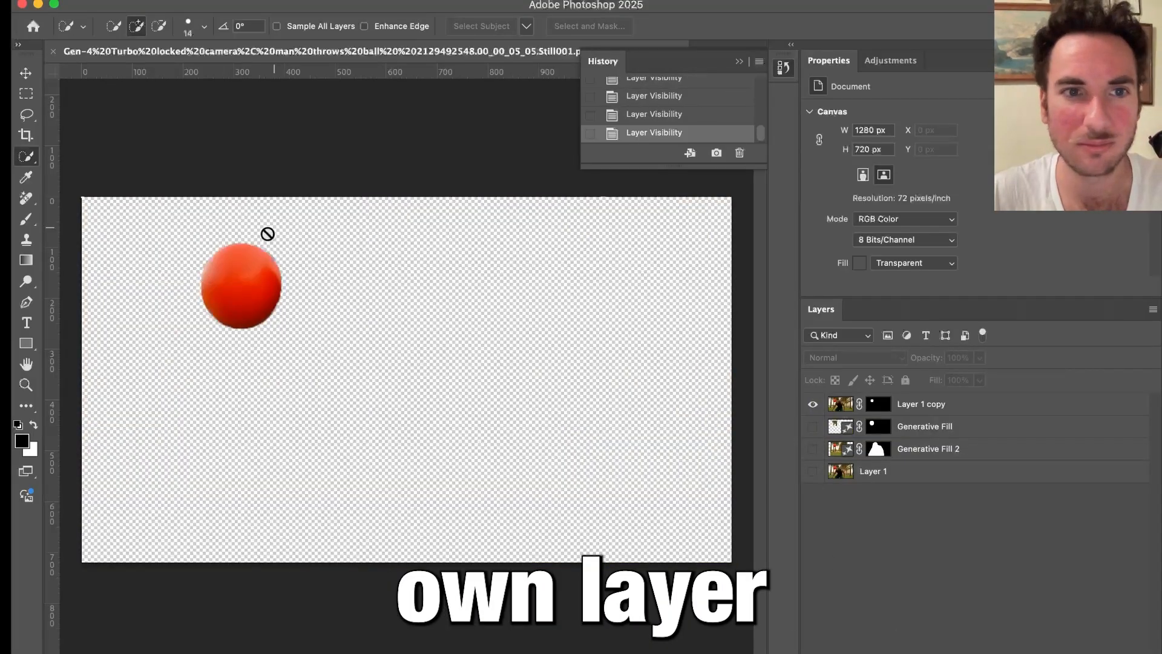
click(814, 473)
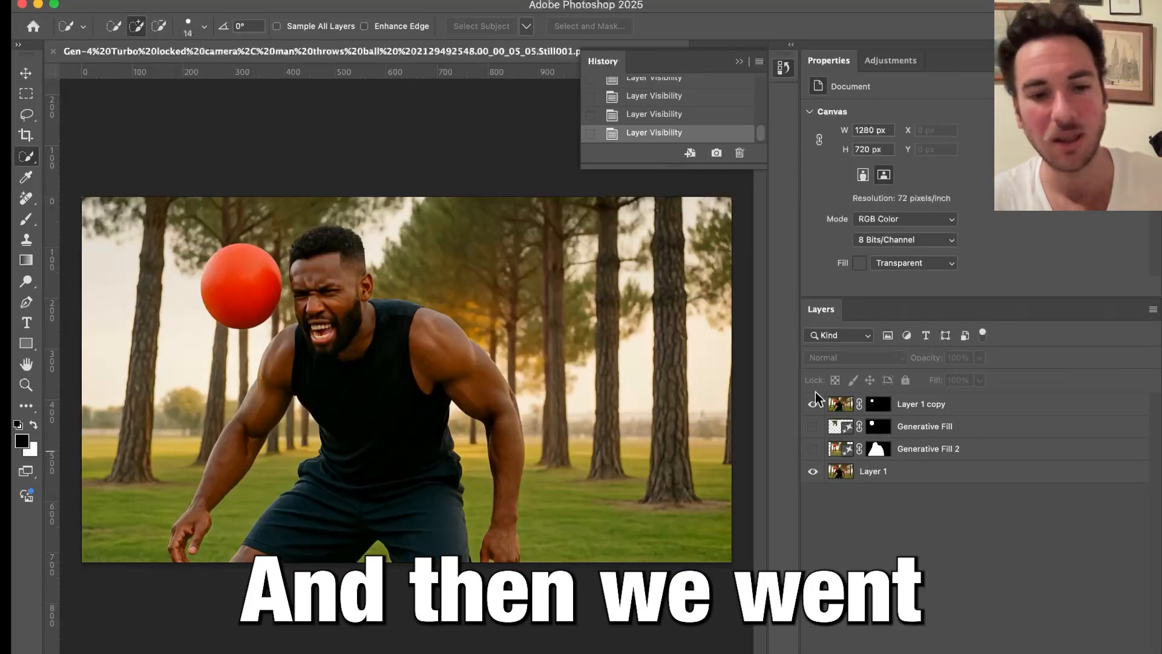
Switch to After Effects and scrub the ball composition to its first frame
key(super+Tab)
key(super+Tab)
key(super+Tab)
key(super+Tab)
key(super+Tab)
key(super+Tab)
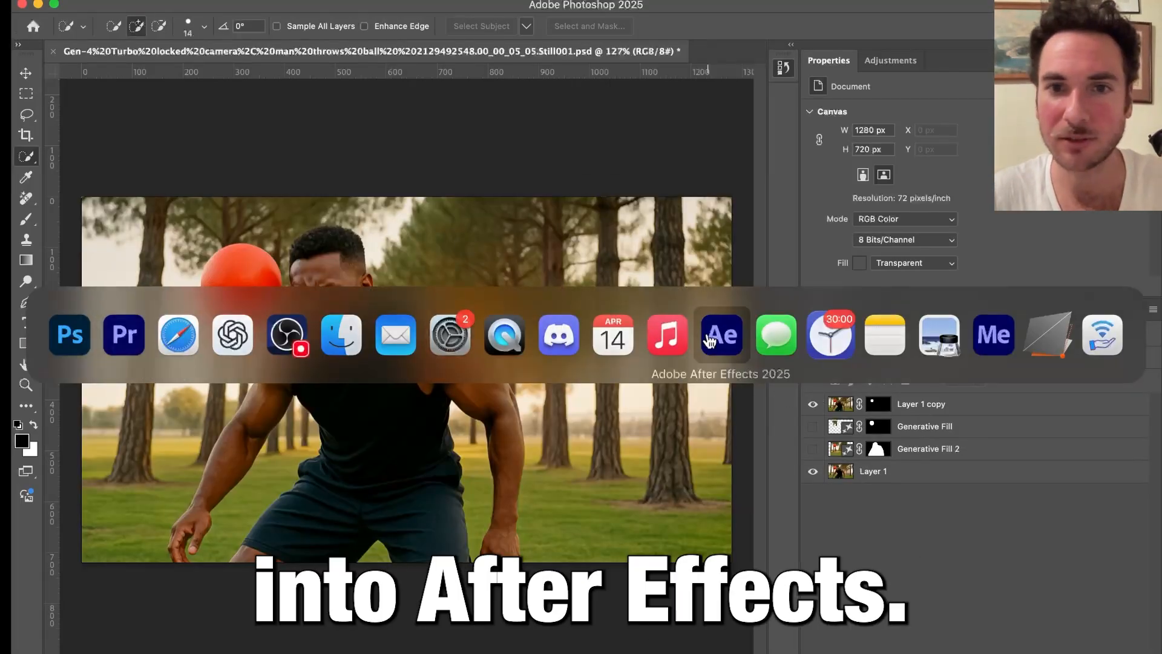
drag(881, 466, 763, 463)
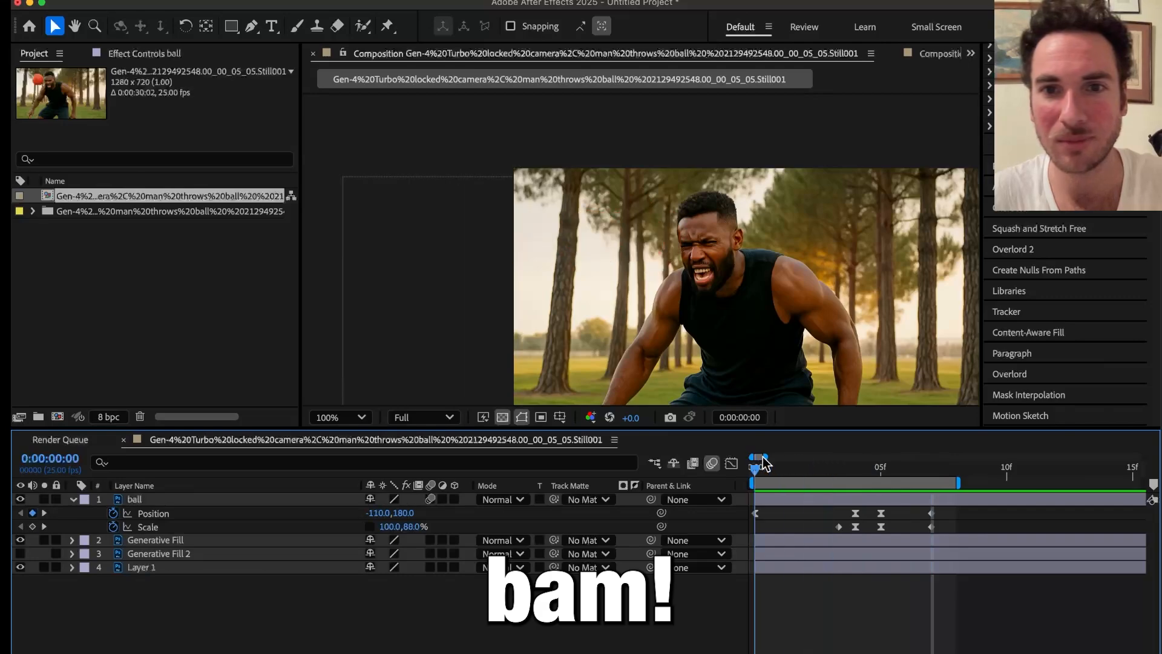
View the composition at 200% around the ball and the man's face, select the ball layer and scrub through its keyframed motion
key(h)
drag(666, 277, 622, 224)
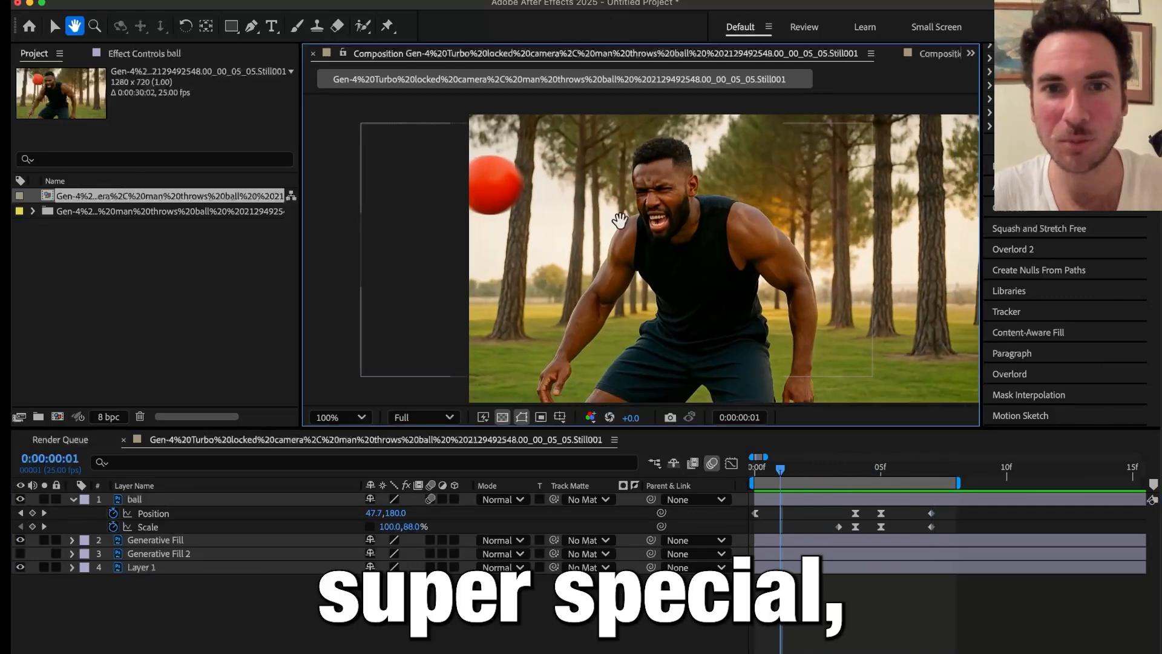
click(613, 195)
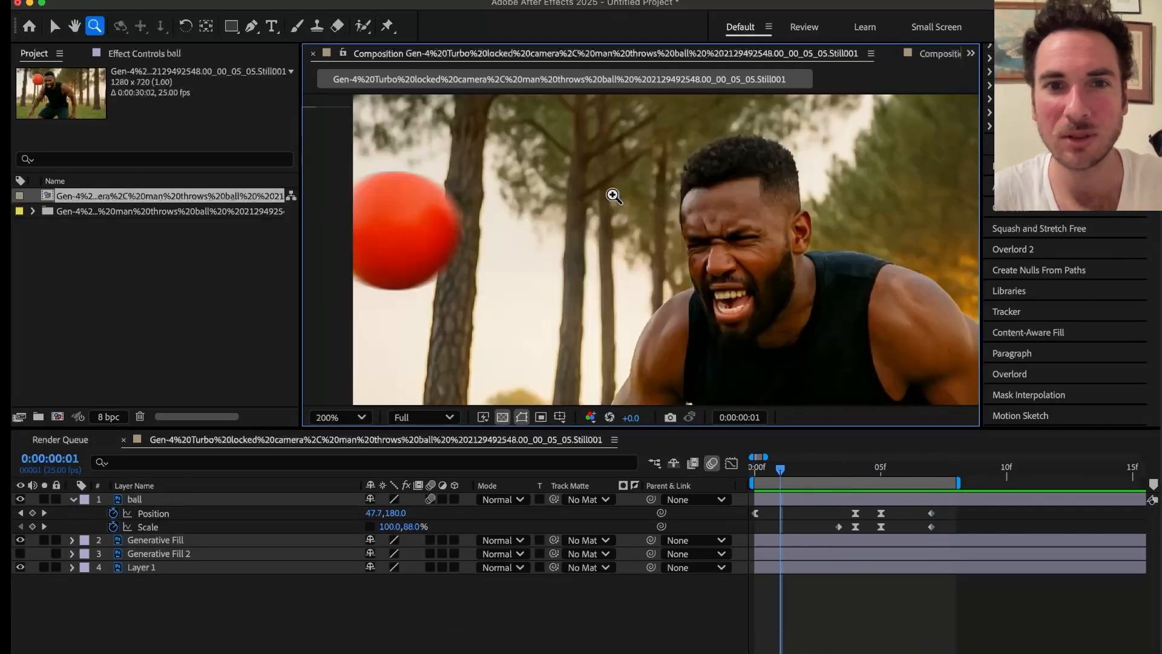
key(v)
click(775, 500)
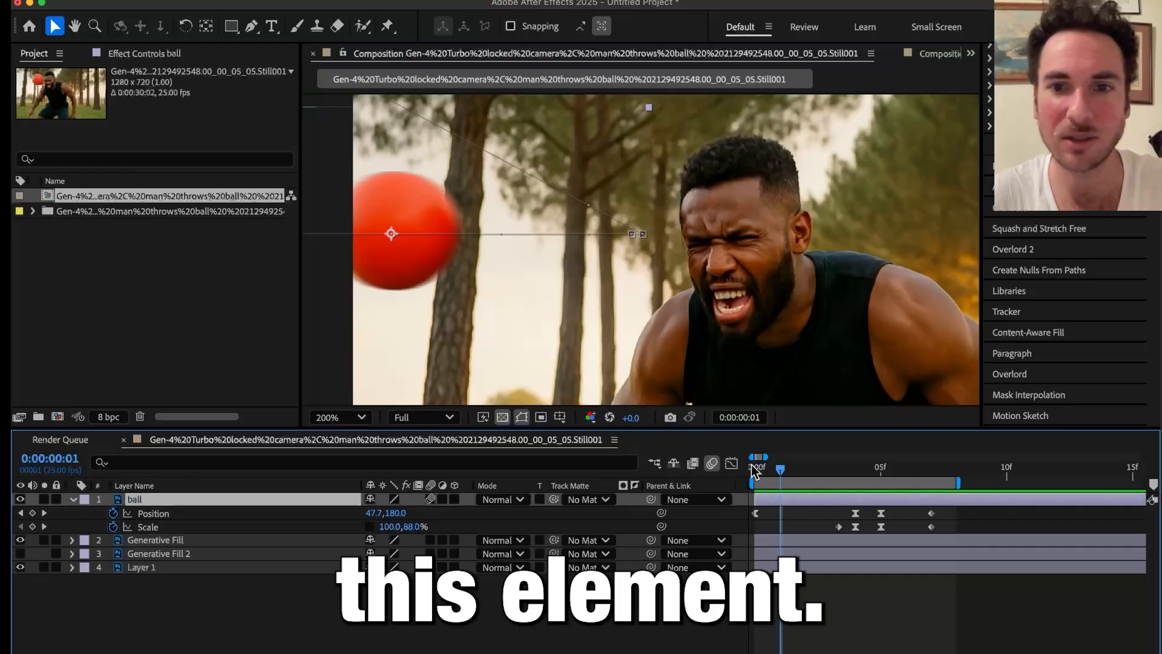
drag(768, 467, 889, 469)
Switch back to Premiere Pro and step frame by frame through the close-up of the ball nearing the man's head
key(super+Tab)
key(super+Tab)
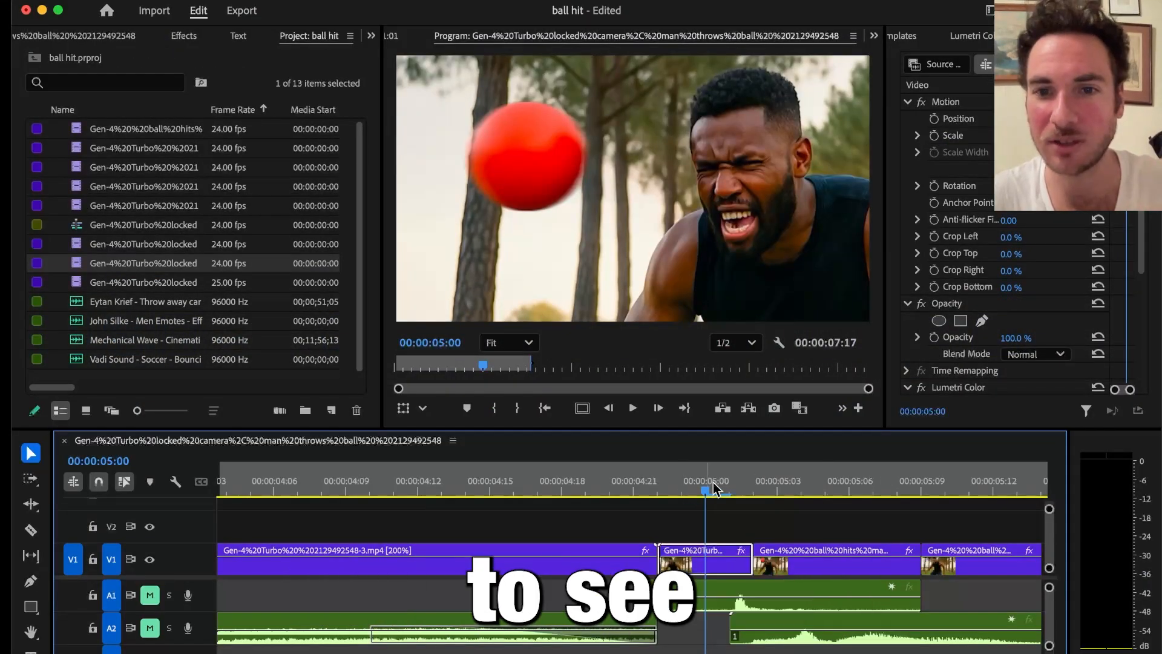
key(Left)
key(Right)
key(Right)
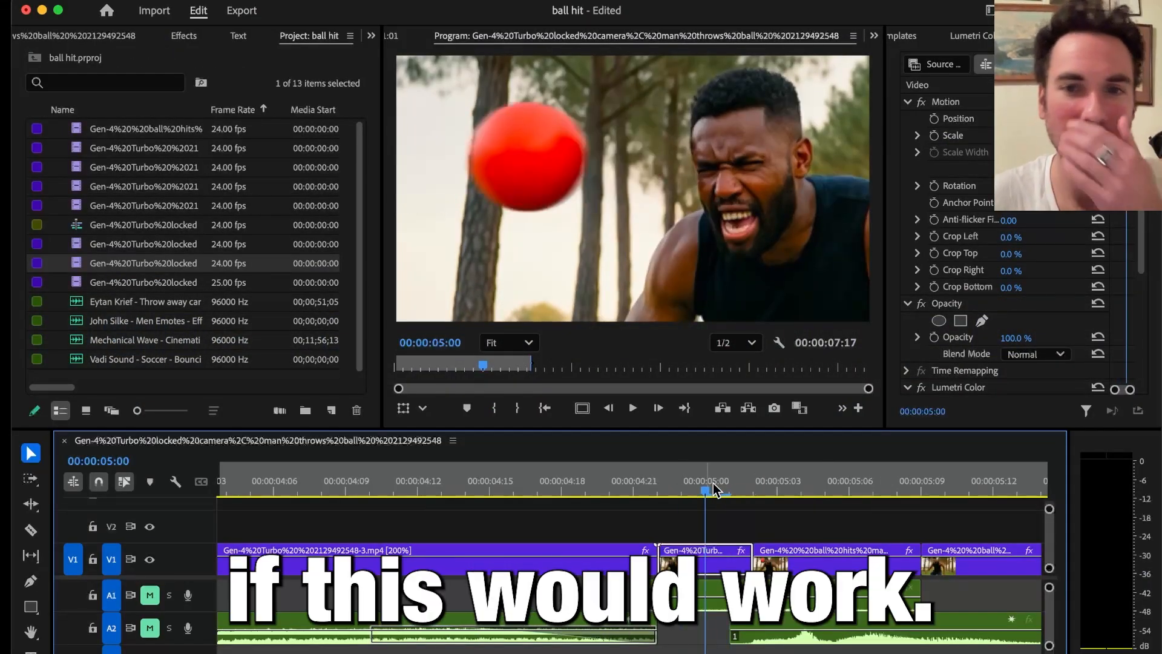
key(Left)
key(Left)
key(Right)
key(Right)
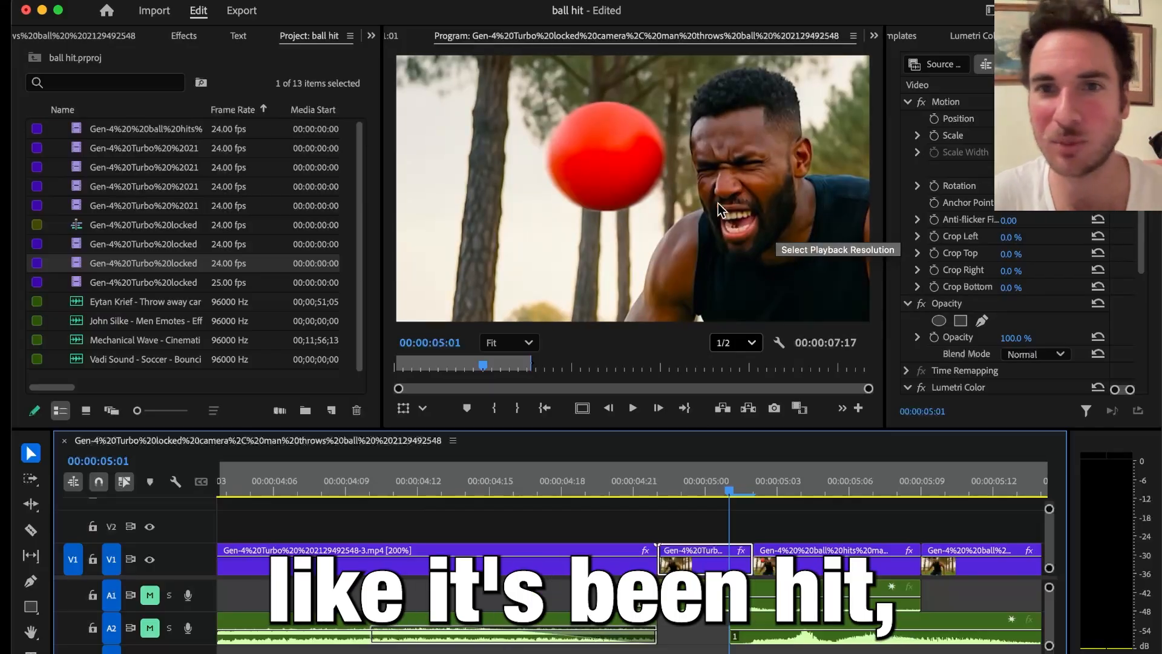
Move to the cut into the wide hit shot and step through the frames where the ball bounces off the man's head
drag(729, 490, 750, 480)
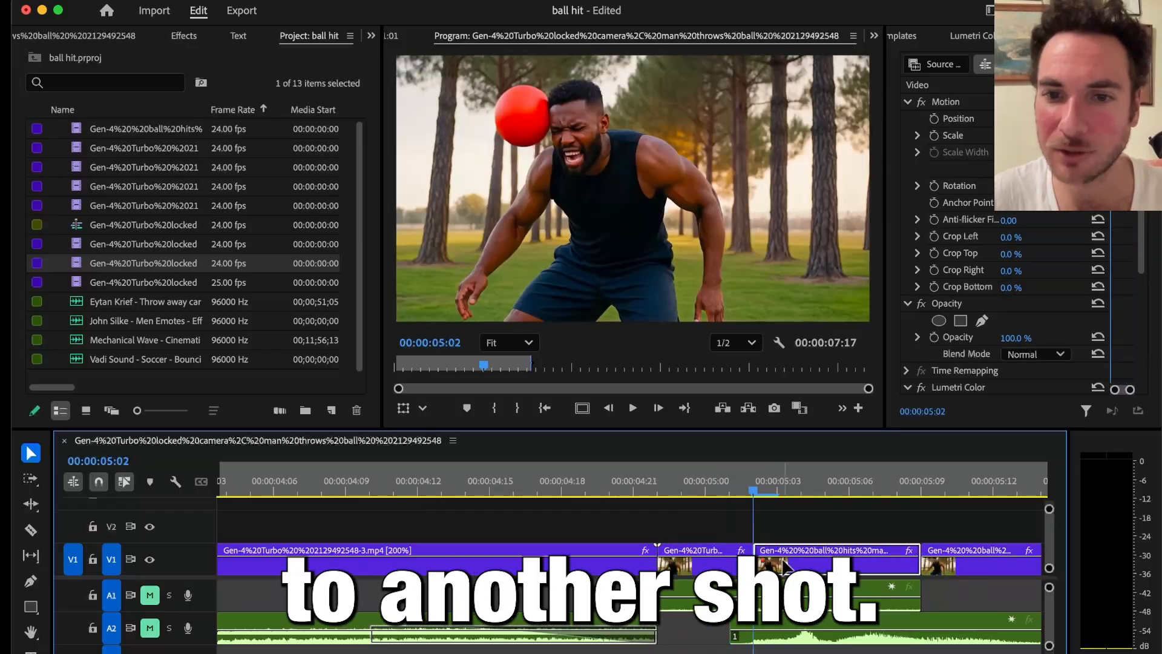
key(Right)
key(Left)
key(Right)
key(Right)
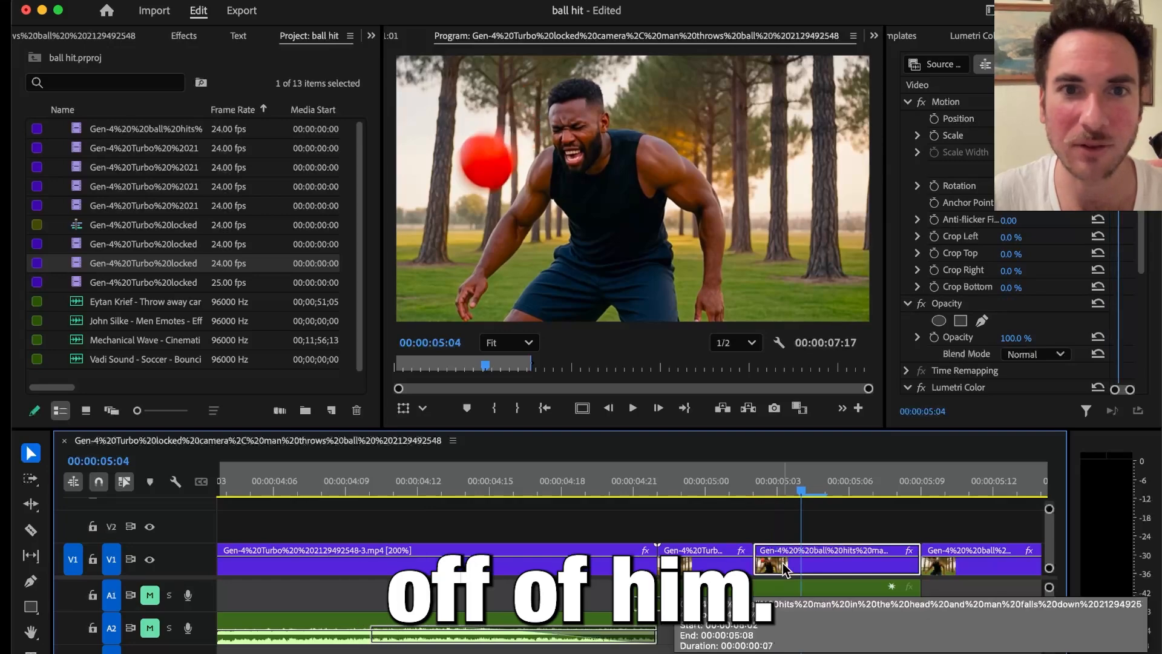
key(Left)
key(Left)
Open the wide hit clip in the source monitor and play it from before its used section
double_click(783, 563)
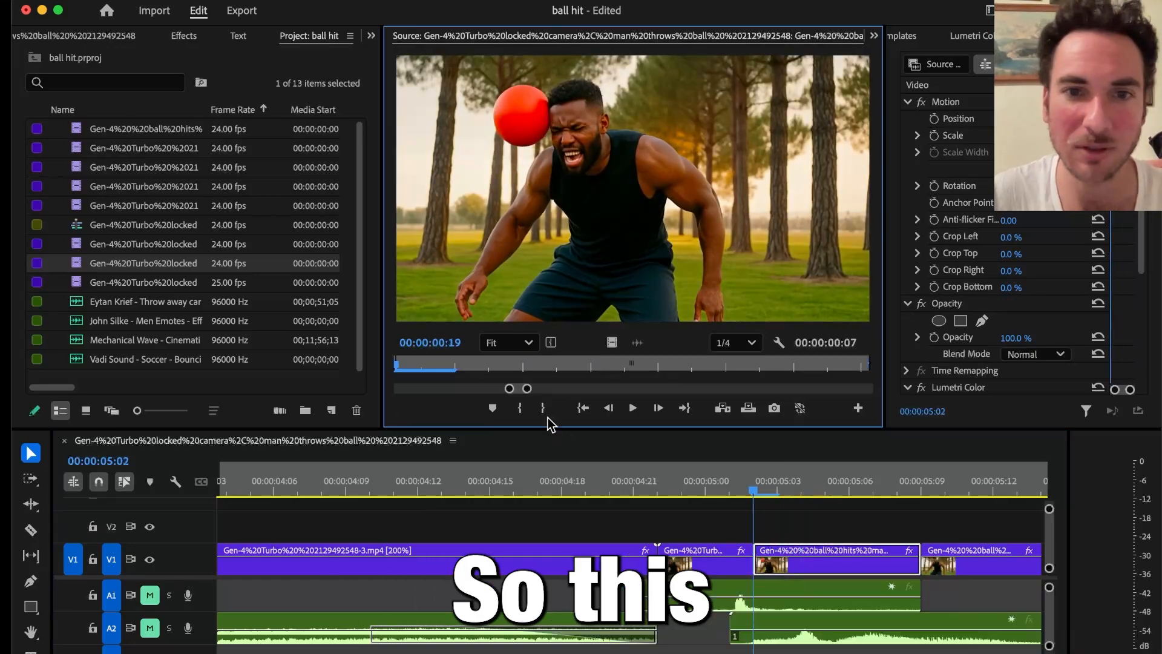
key(space)
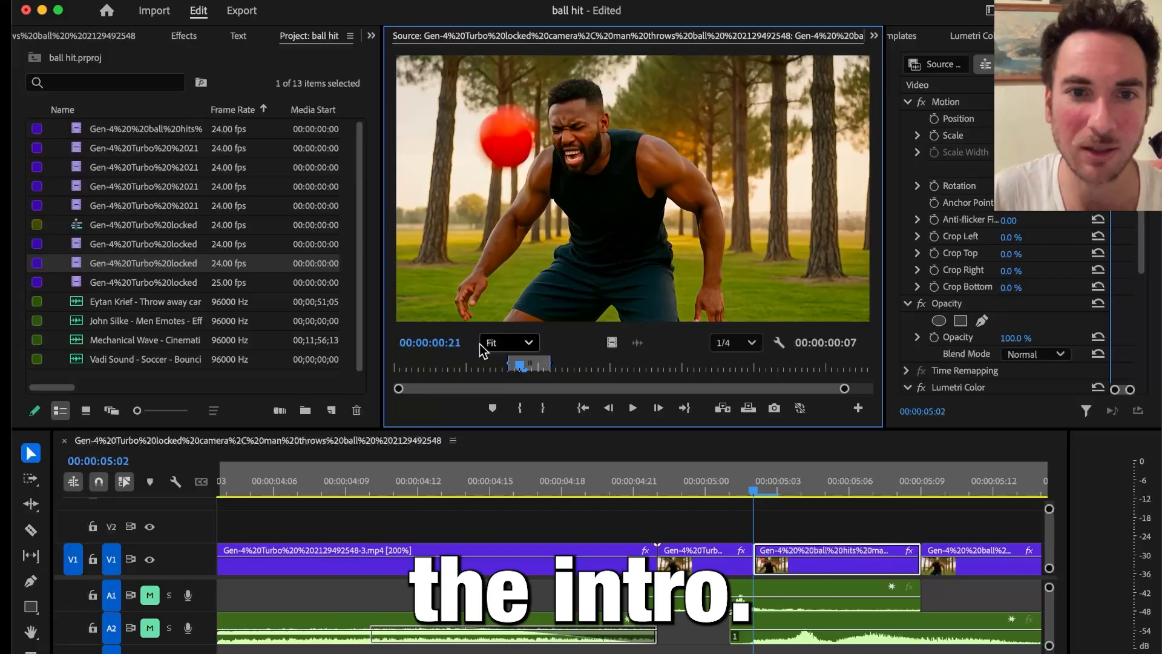
click(441, 360)
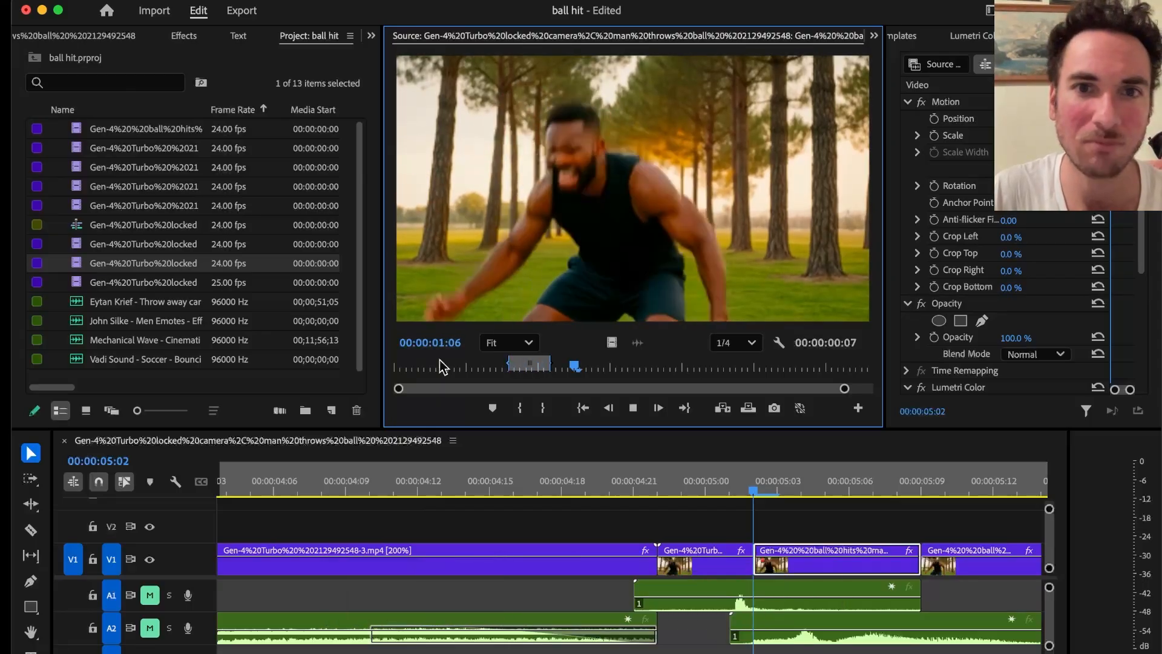
Replay the sequence from the start of the ball-impact close-up through the man's fall
drag(736, 484, 660, 486)
key(space)
click(452, 488)
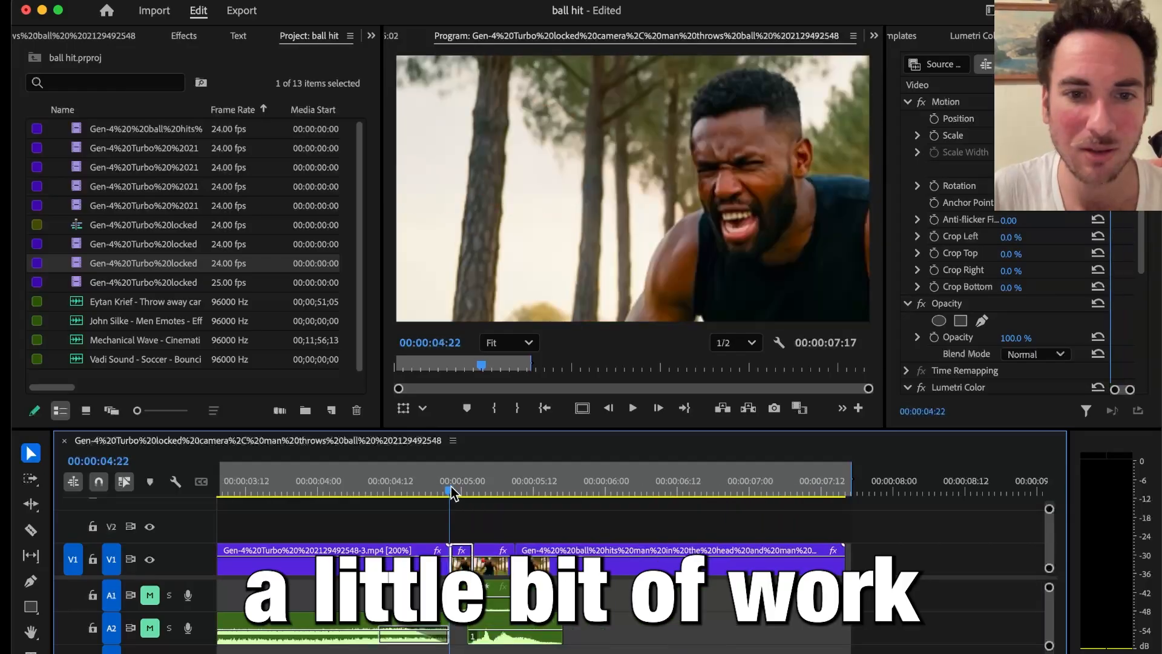
key(space)
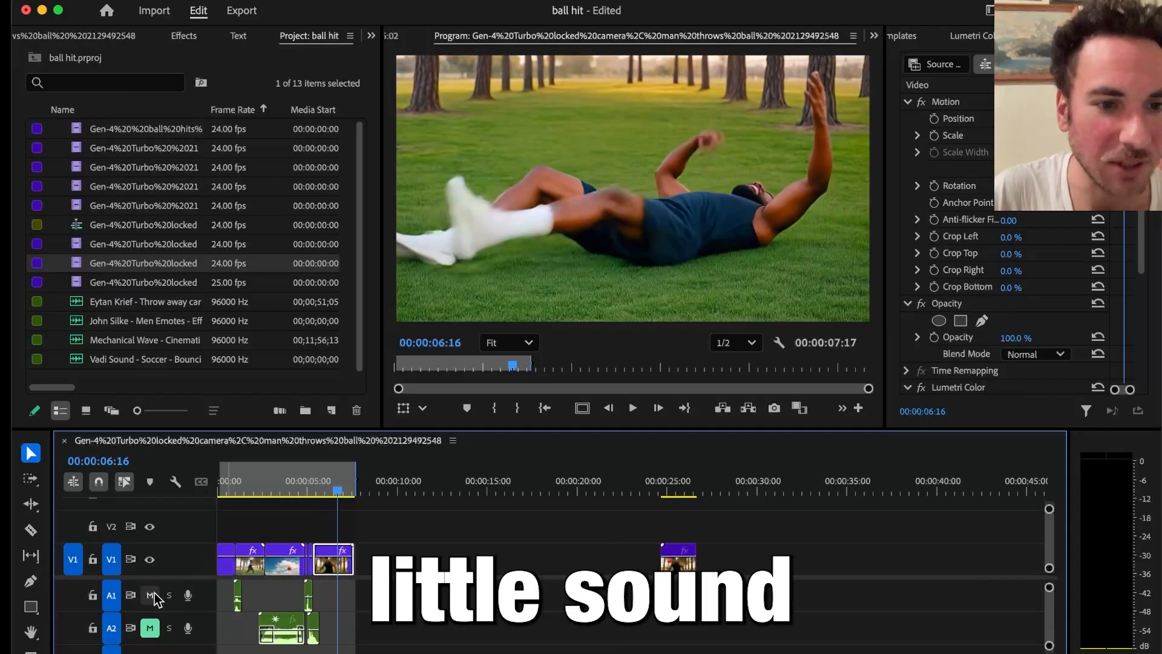
Unmute audio track A2 and scrub the sequence from the opening throw to the man lying on the grass
click(150, 628)
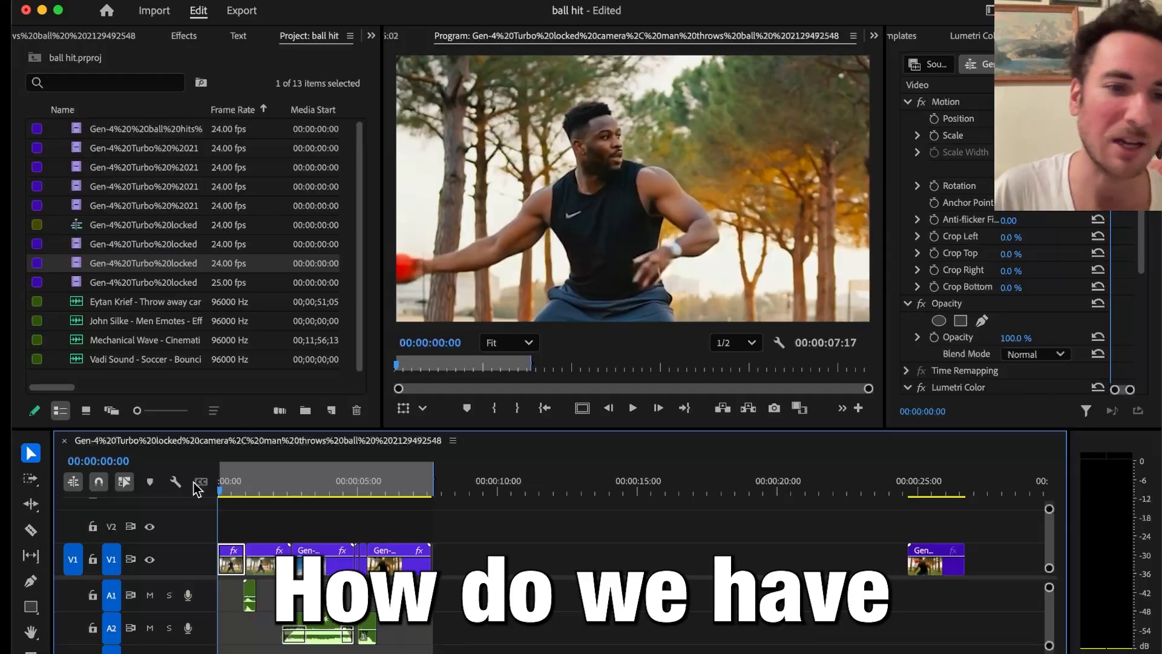
click(238, 488)
drag(241, 491, 401, 489)
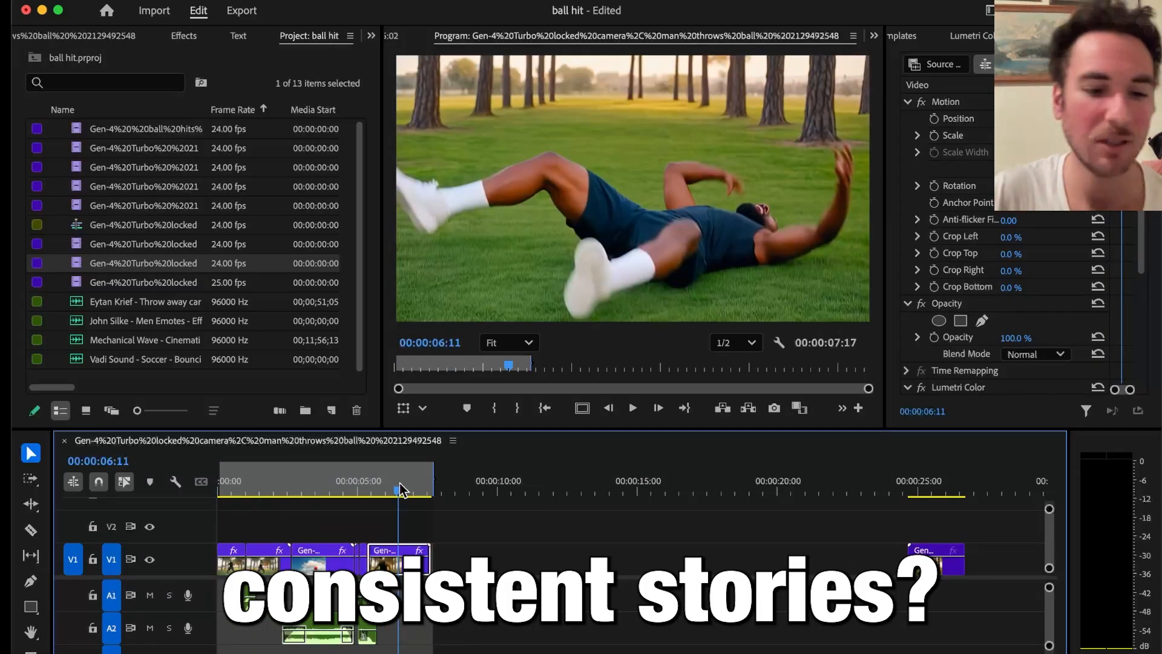
Switch to Safari, open the YouTube video "The Lonely Little Flame | Gen-4 | Runway" and move its playback to 0:57
key(super+Tab)
key(super+Tab)
key(super+Tab)
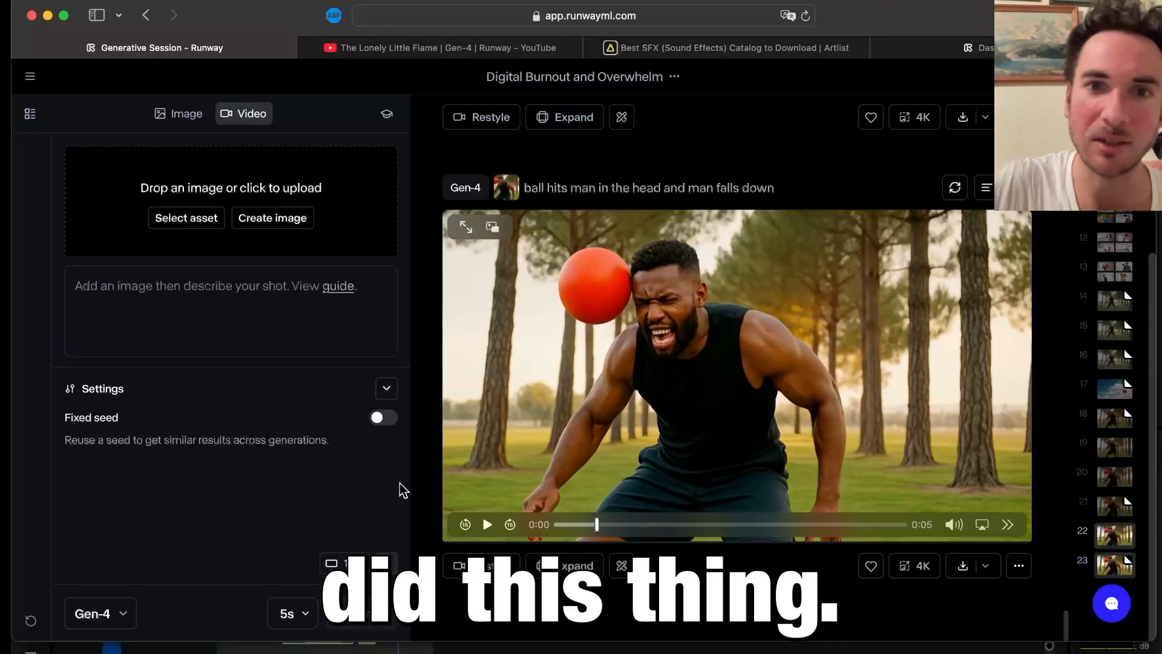
click(440, 47)
drag(543, 513, 544, 514)
click(630, 511)
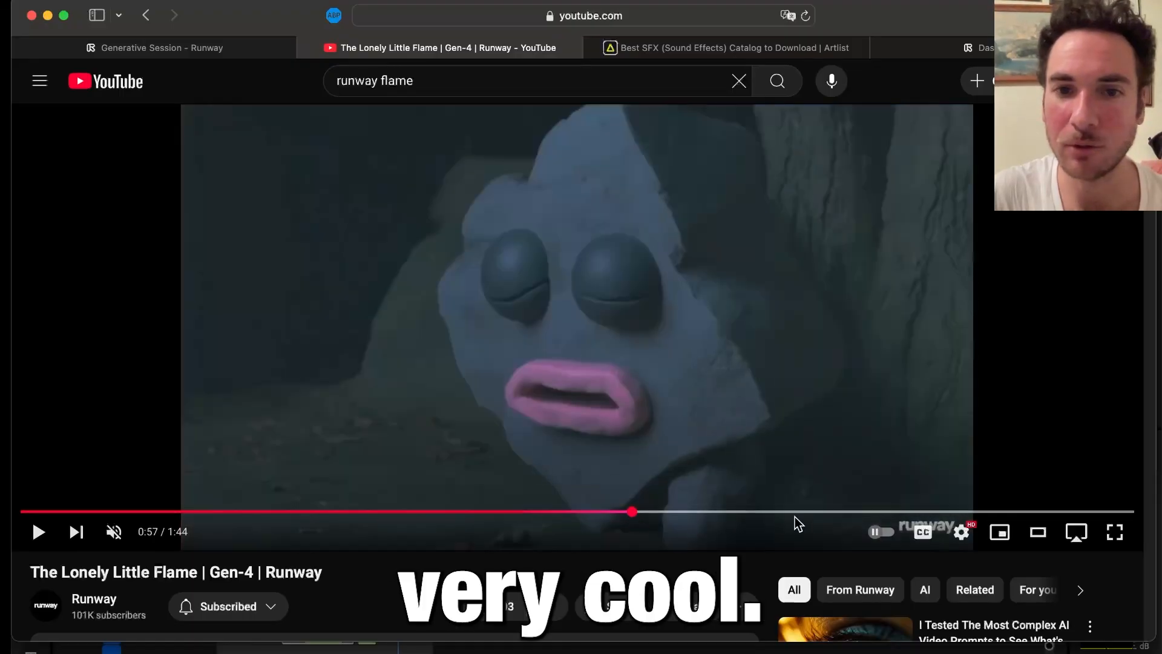
Skim the video's scenes at 1:14 and 1:25, return to 0:07 near the title, and switch to Premiere Pro
drag(814, 514, 814, 513)
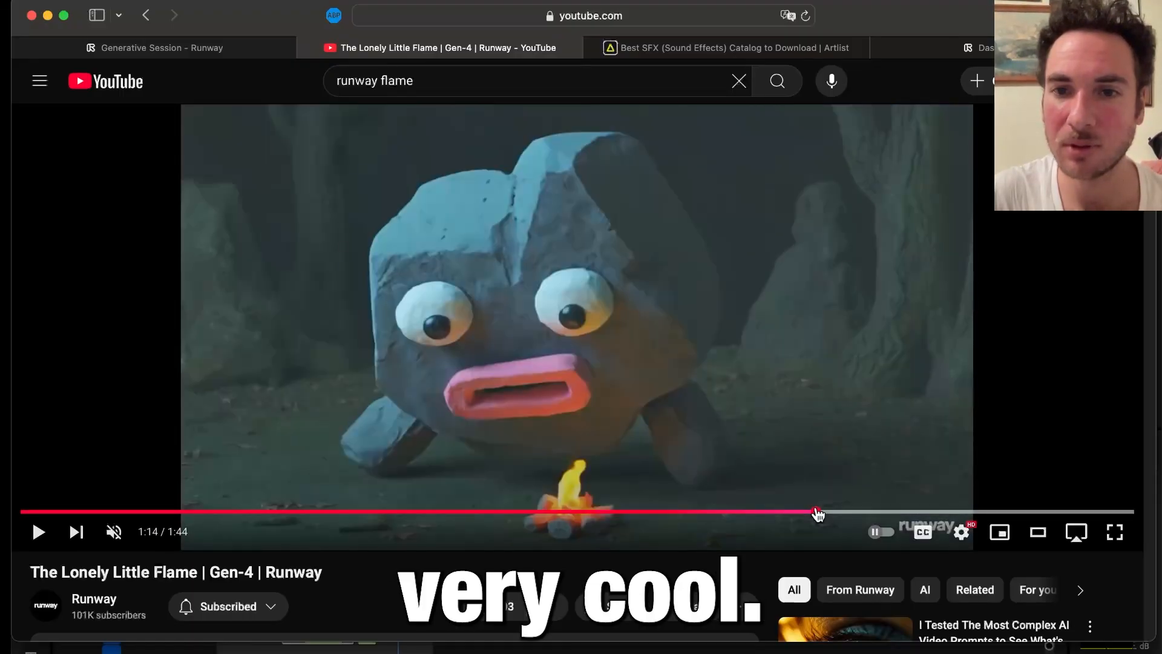
drag(889, 513, 940, 512)
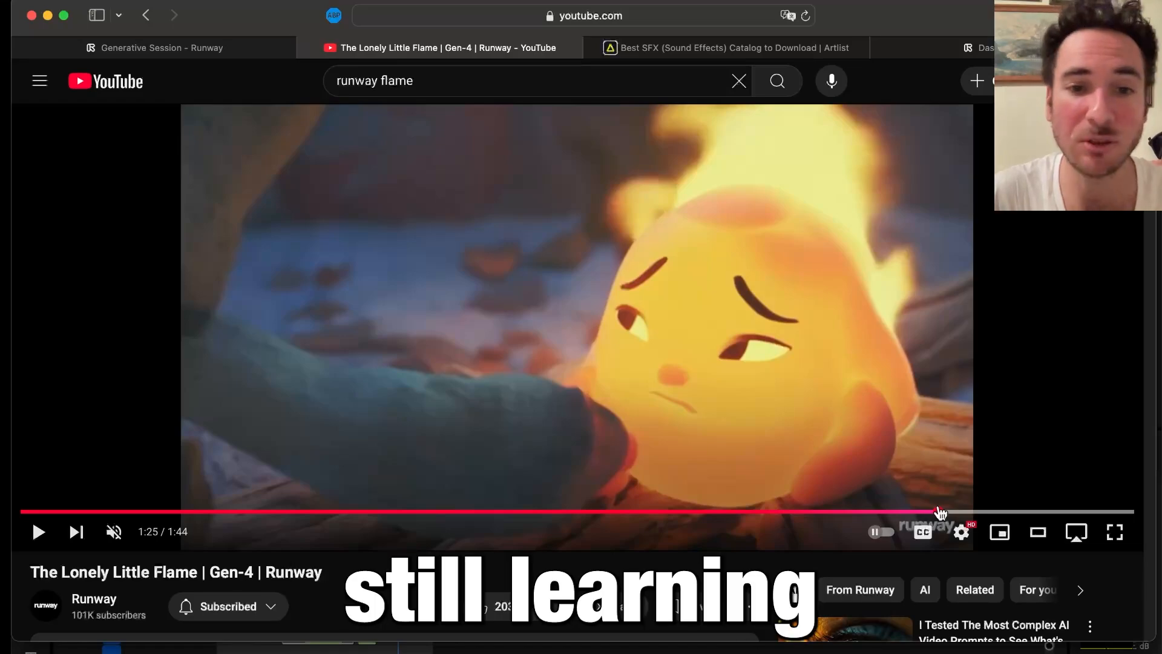
click(99, 512)
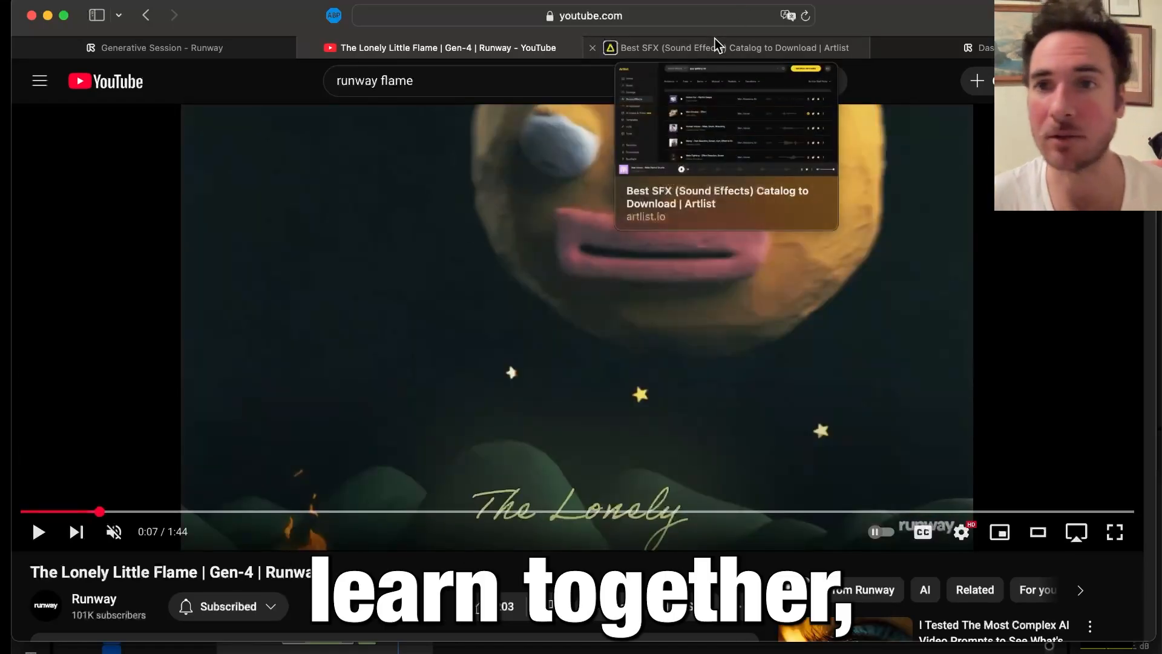
key(super+Tab)
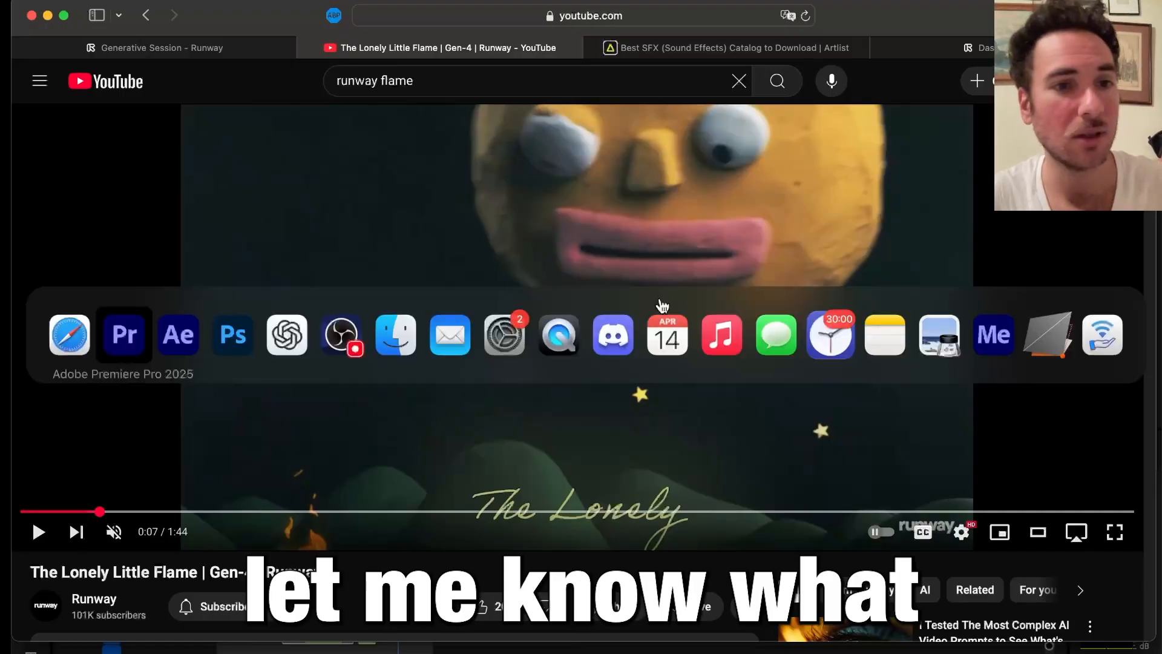